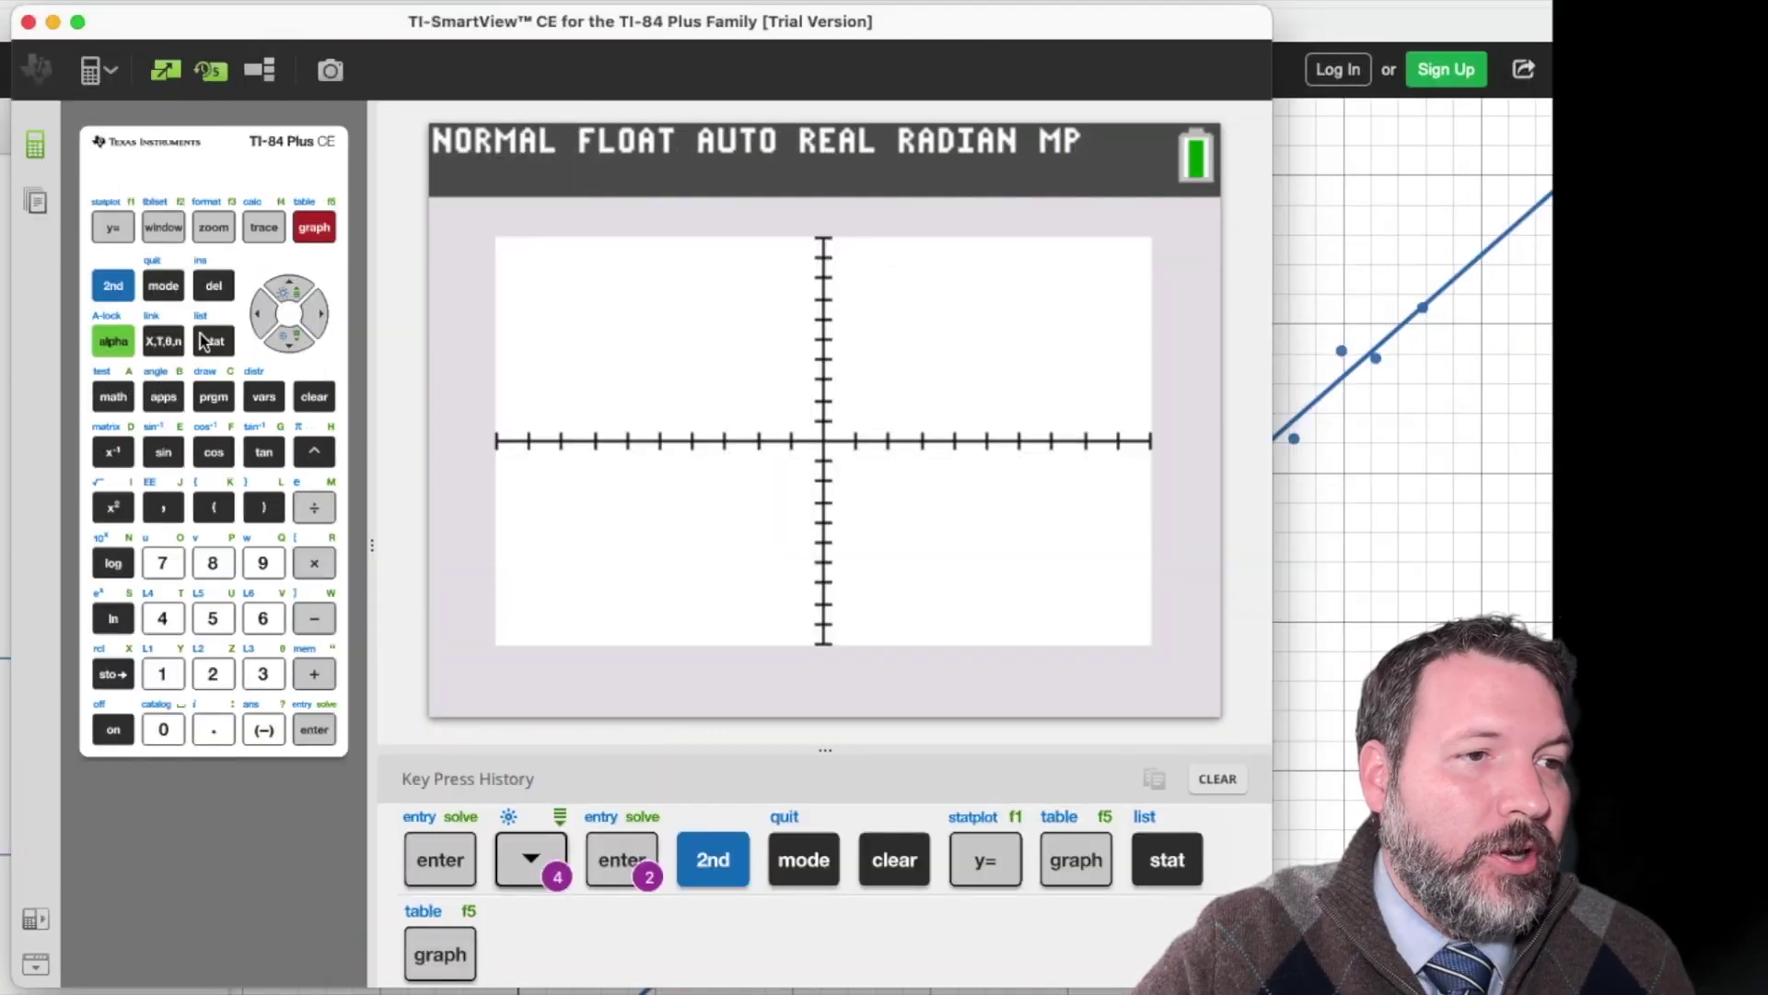
# Step: View the nine data pairs in L1 and L2 in the list editor, then exit to the home screen
pyautogui.click(206, 340)
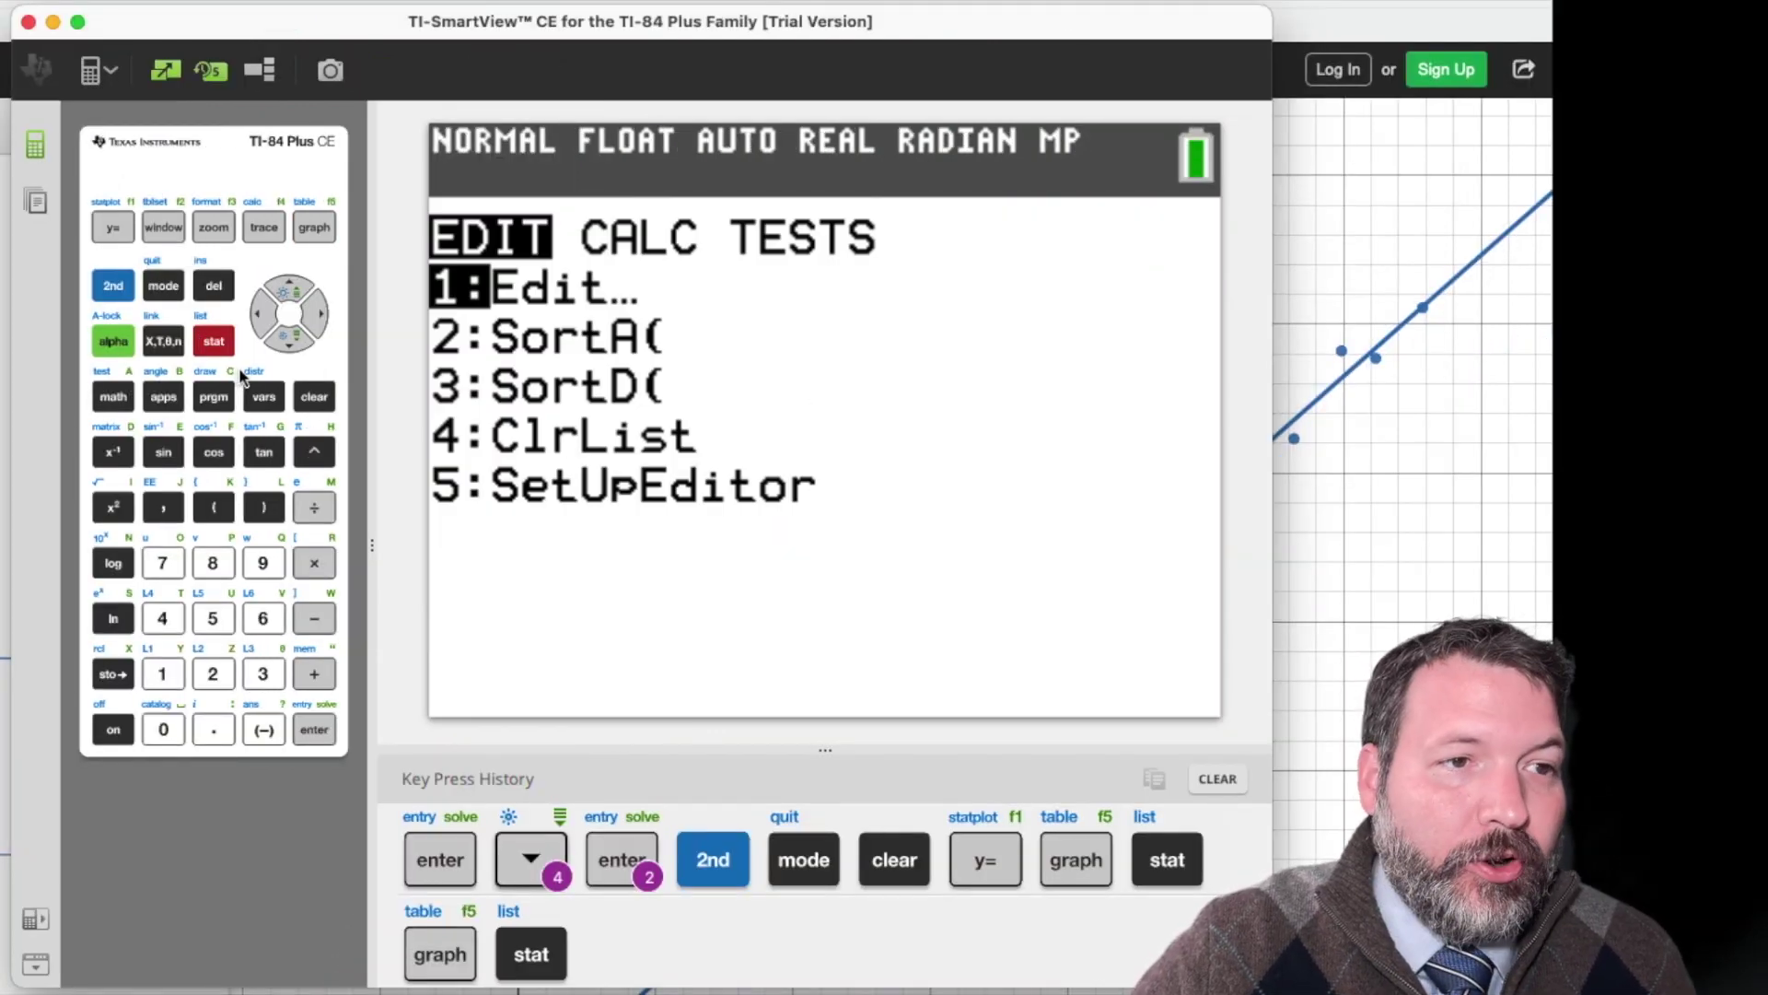
pyautogui.press('Return')
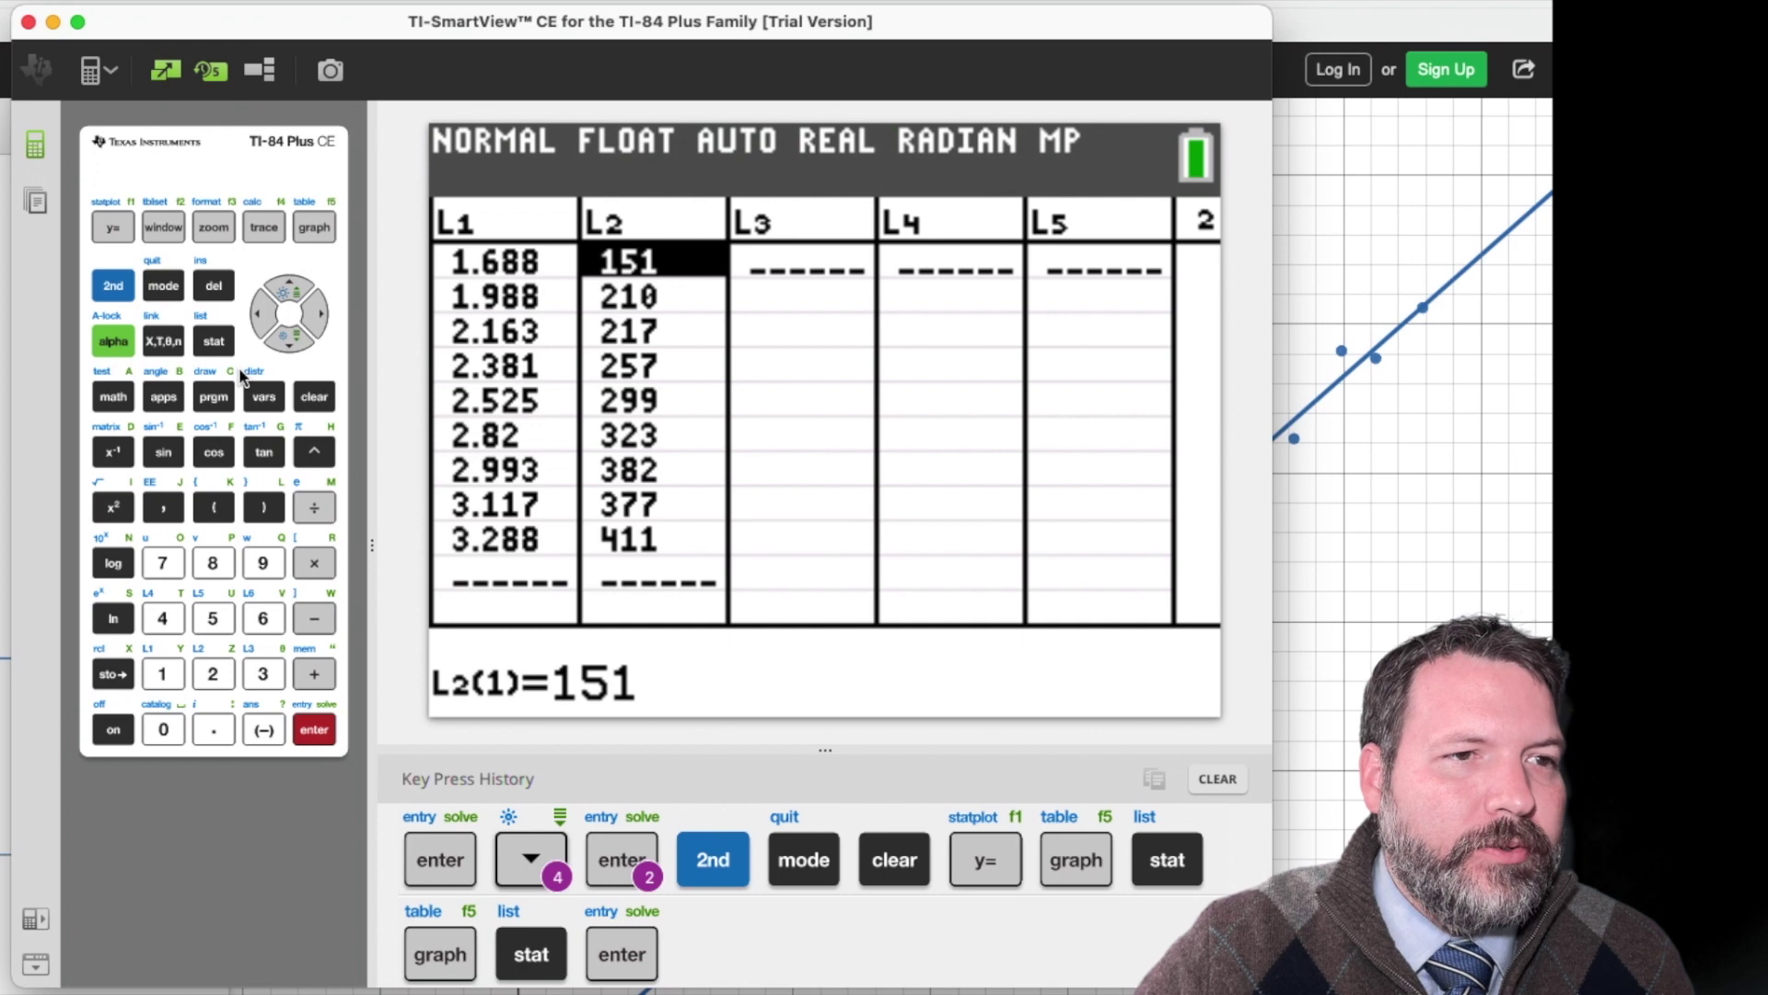
pyautogui.press('Right')
pyautogui.press('Left')
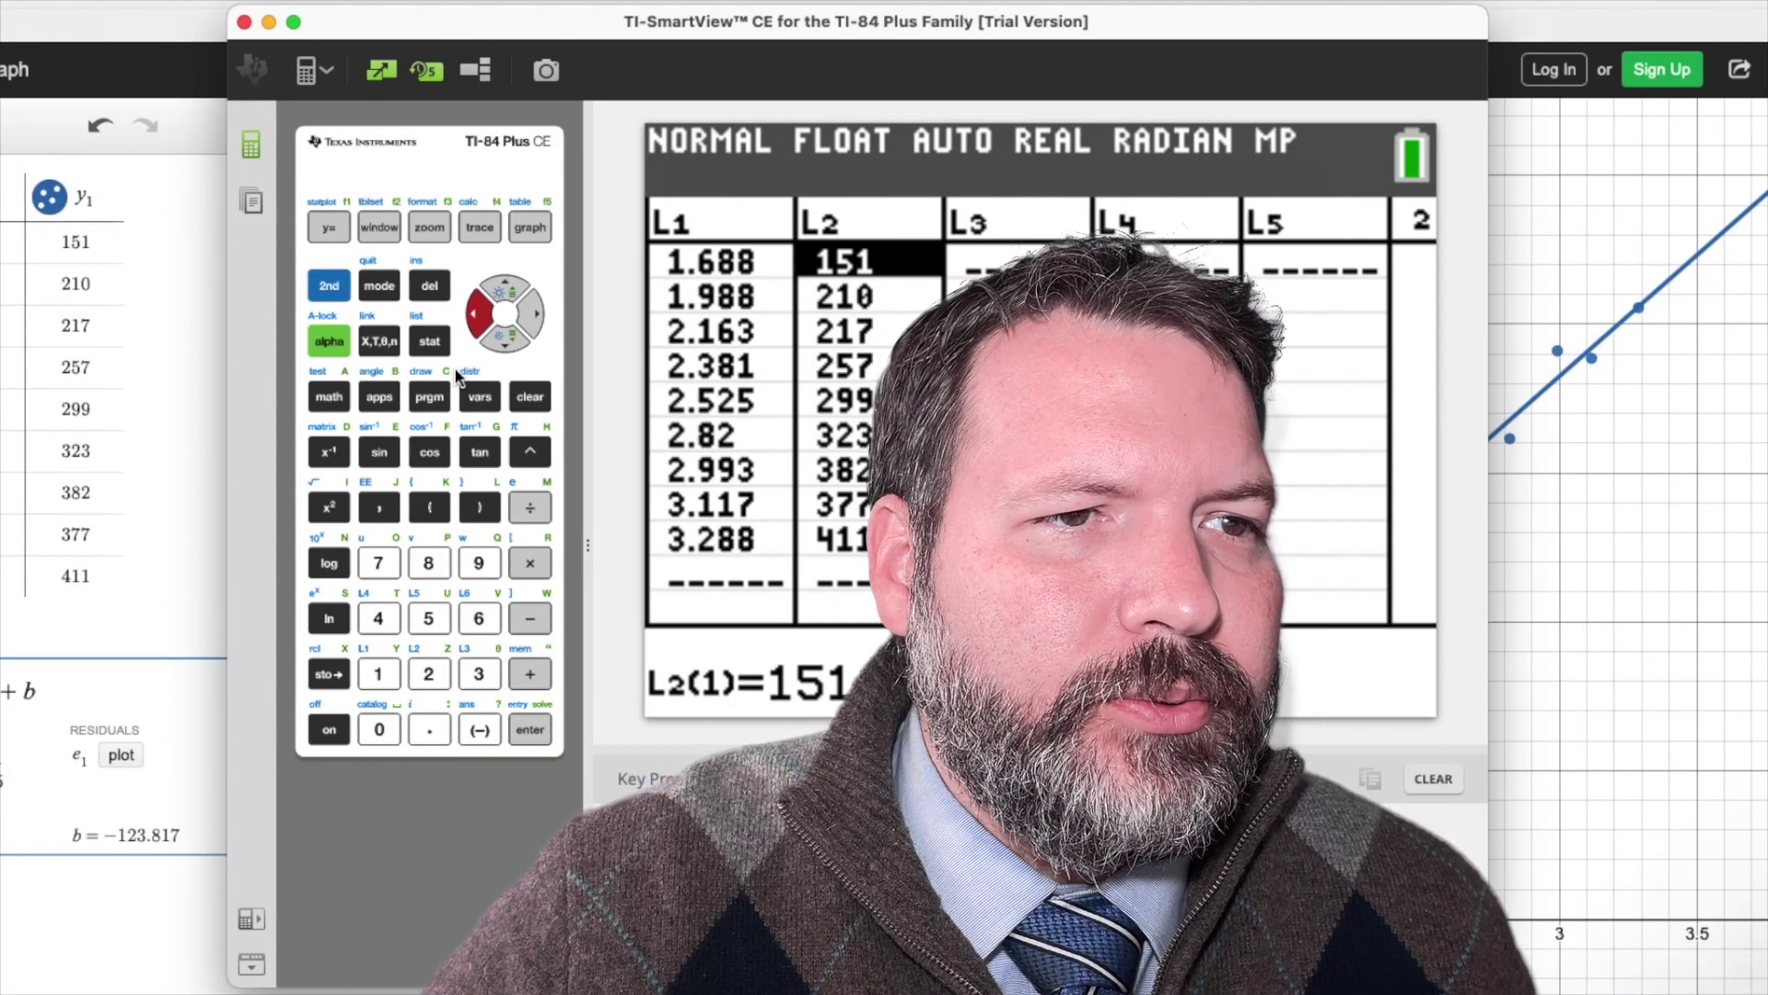
pyautogui.press('Escape')
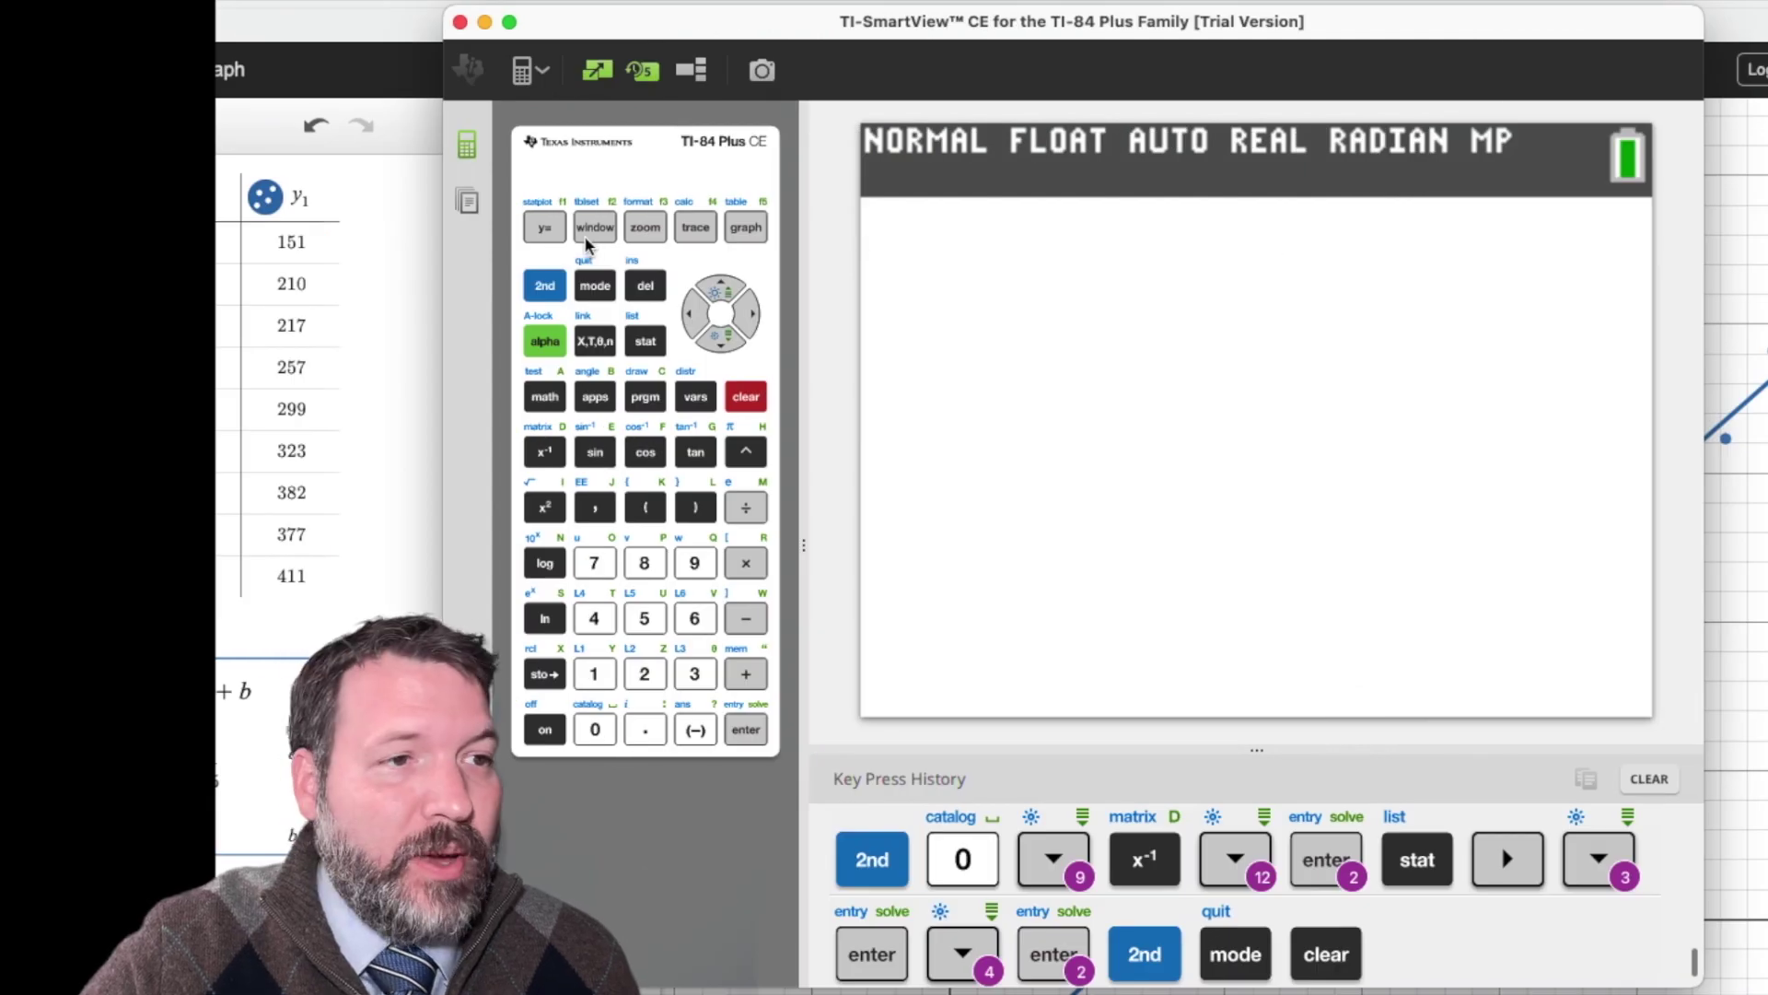
# Step: Check the Y= equations and graph, then open the empty list editor at L1's first row
pyautogui.click(547, 230)
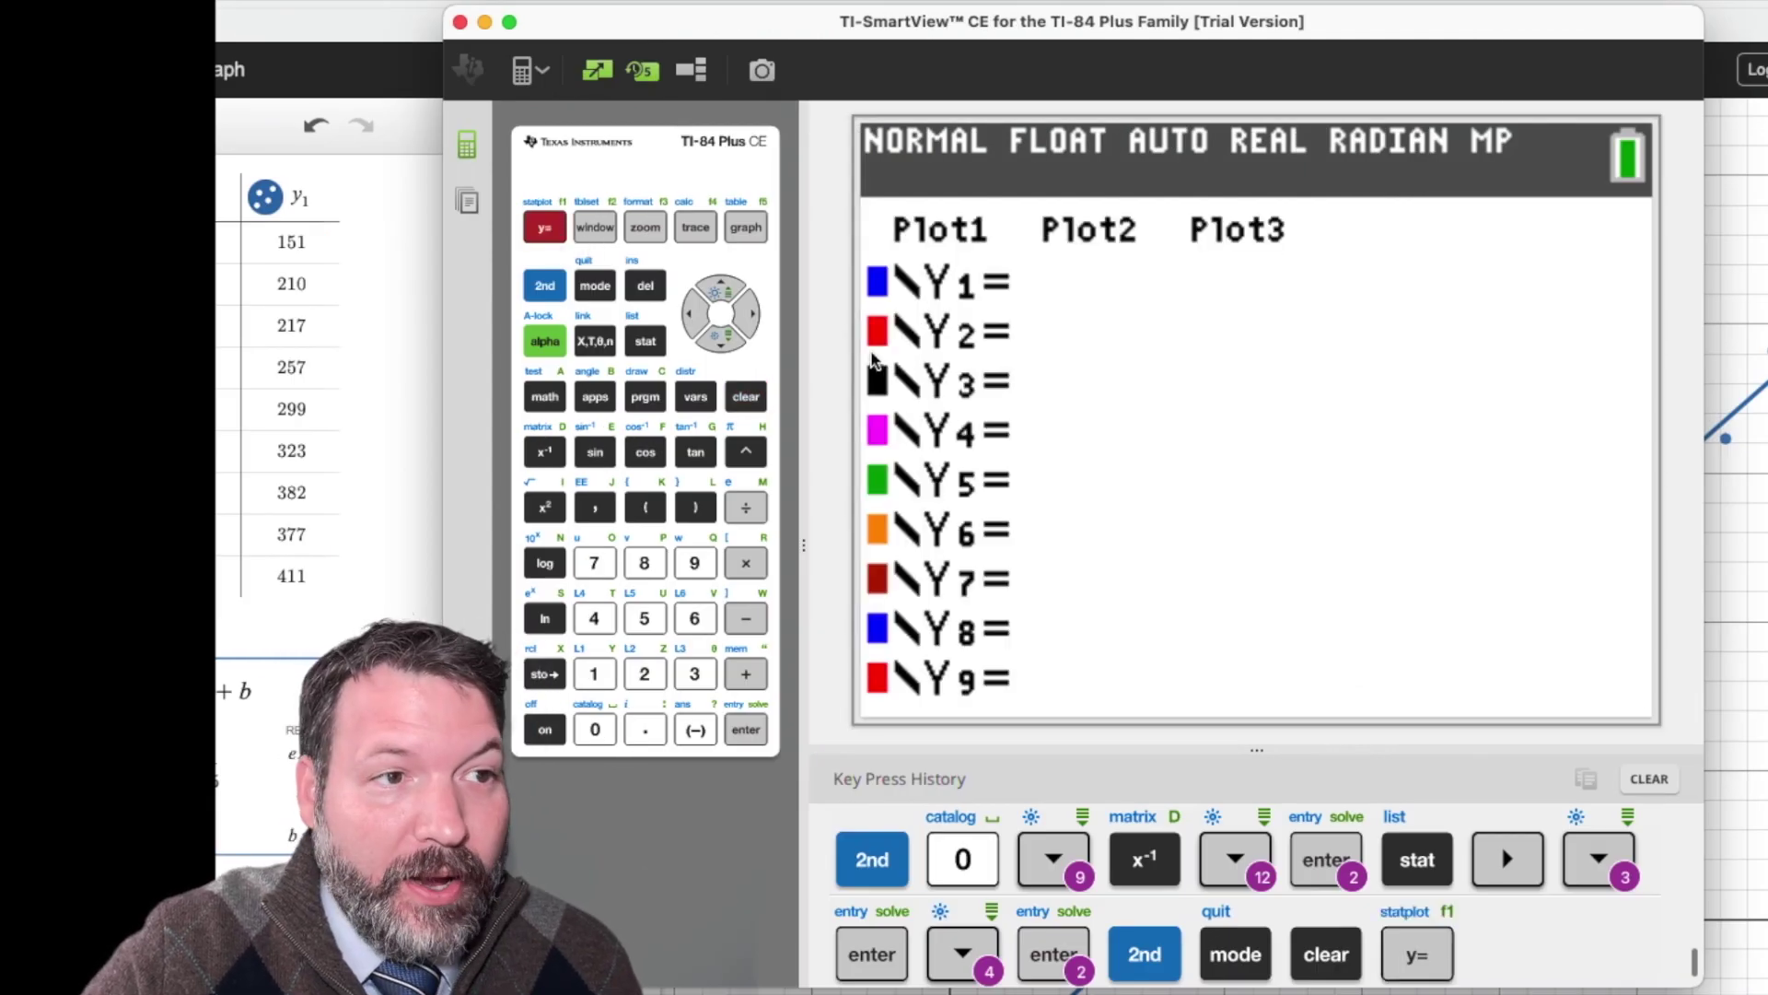
pyautogui.click(746, 229)
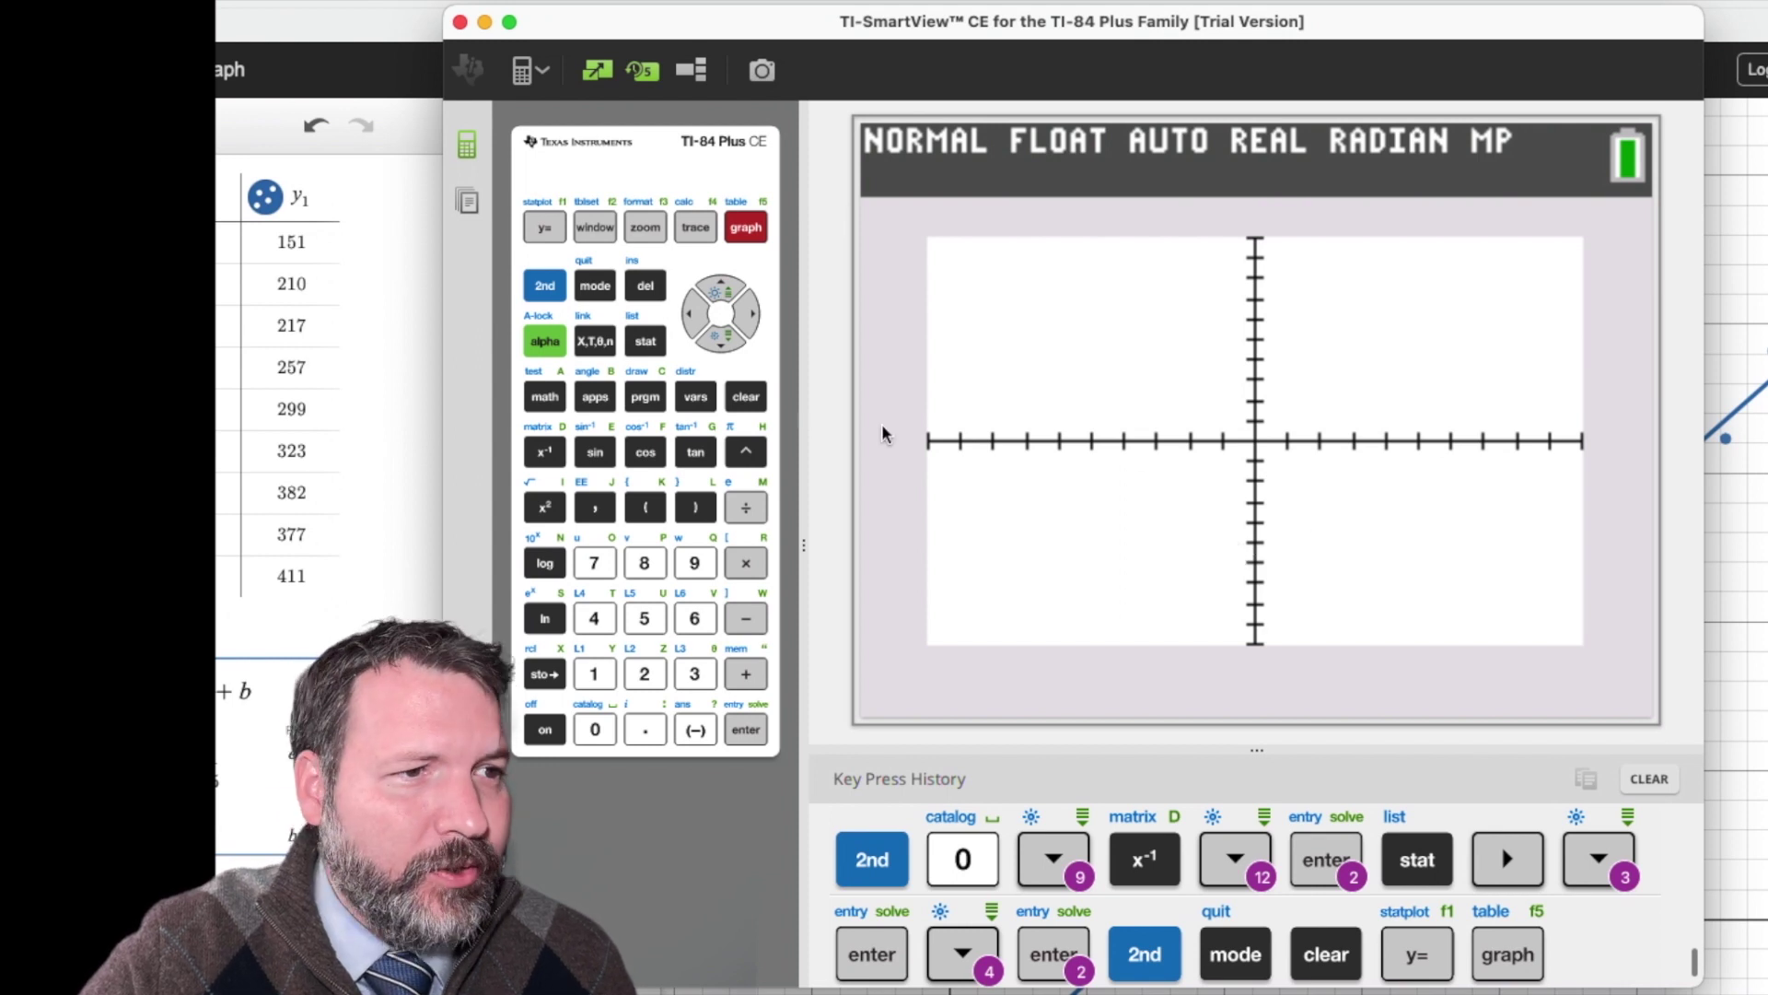
pyautogui.click(645, 341)
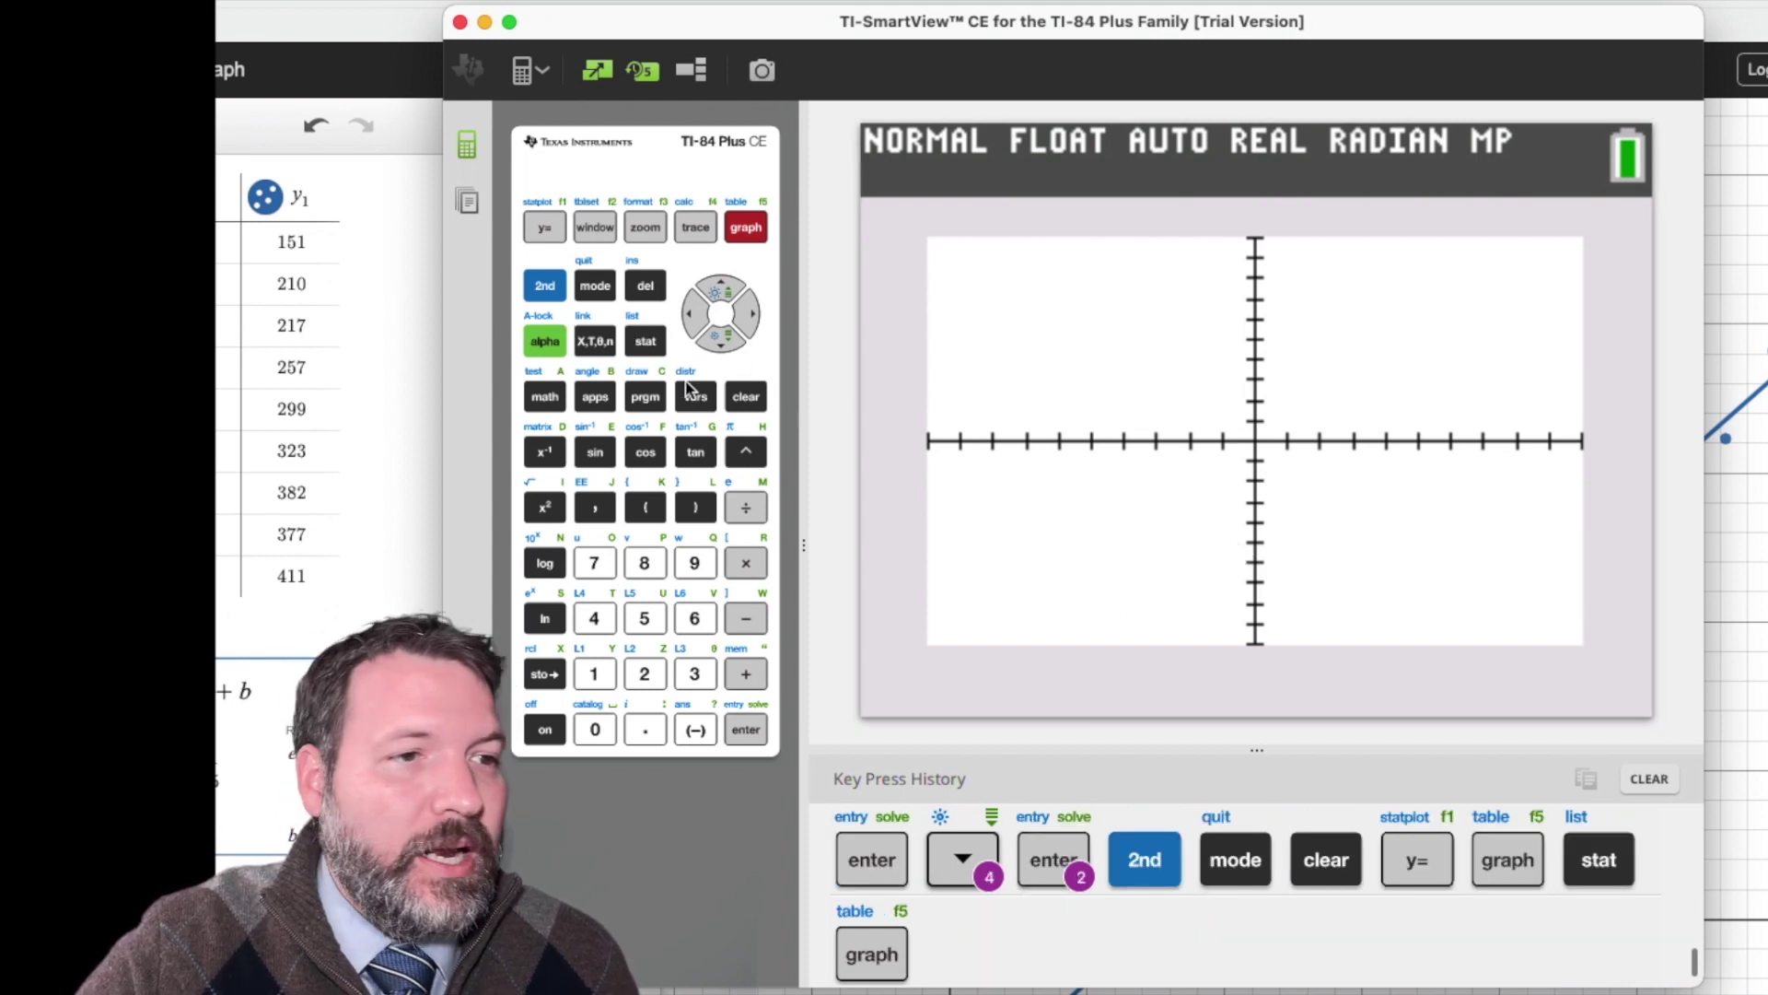
pyautogui.click(650, 346)
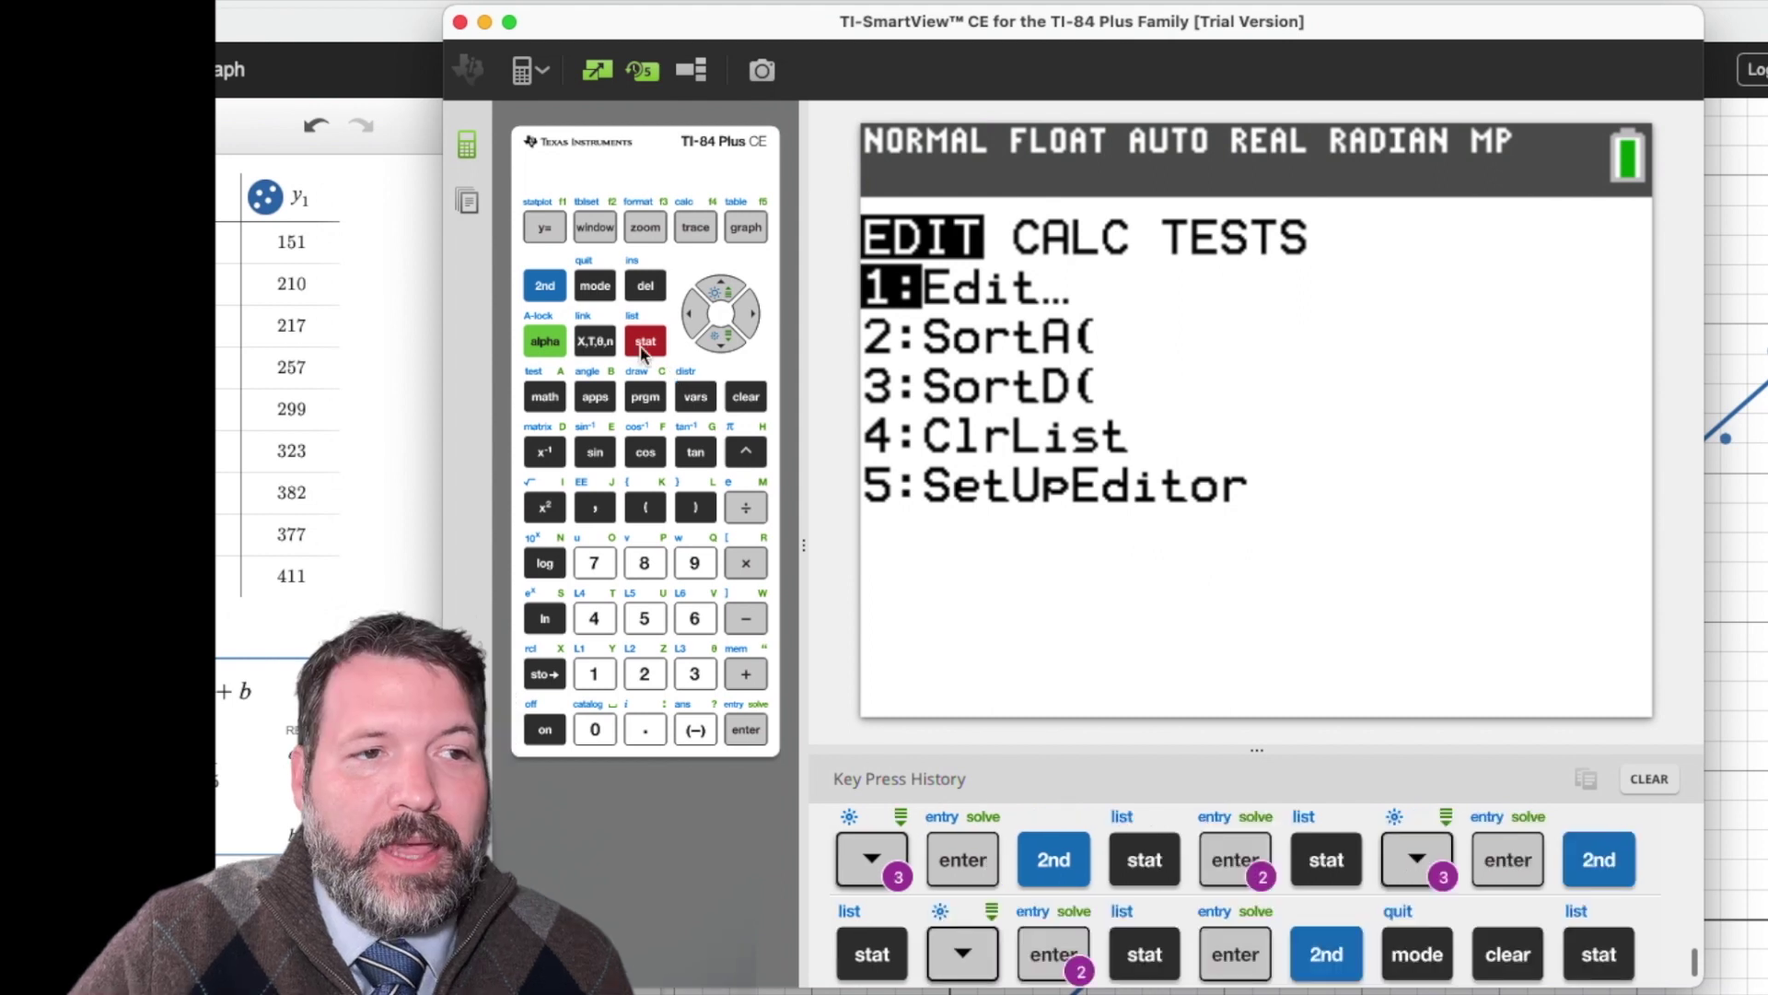
pyautogui.press('Return')
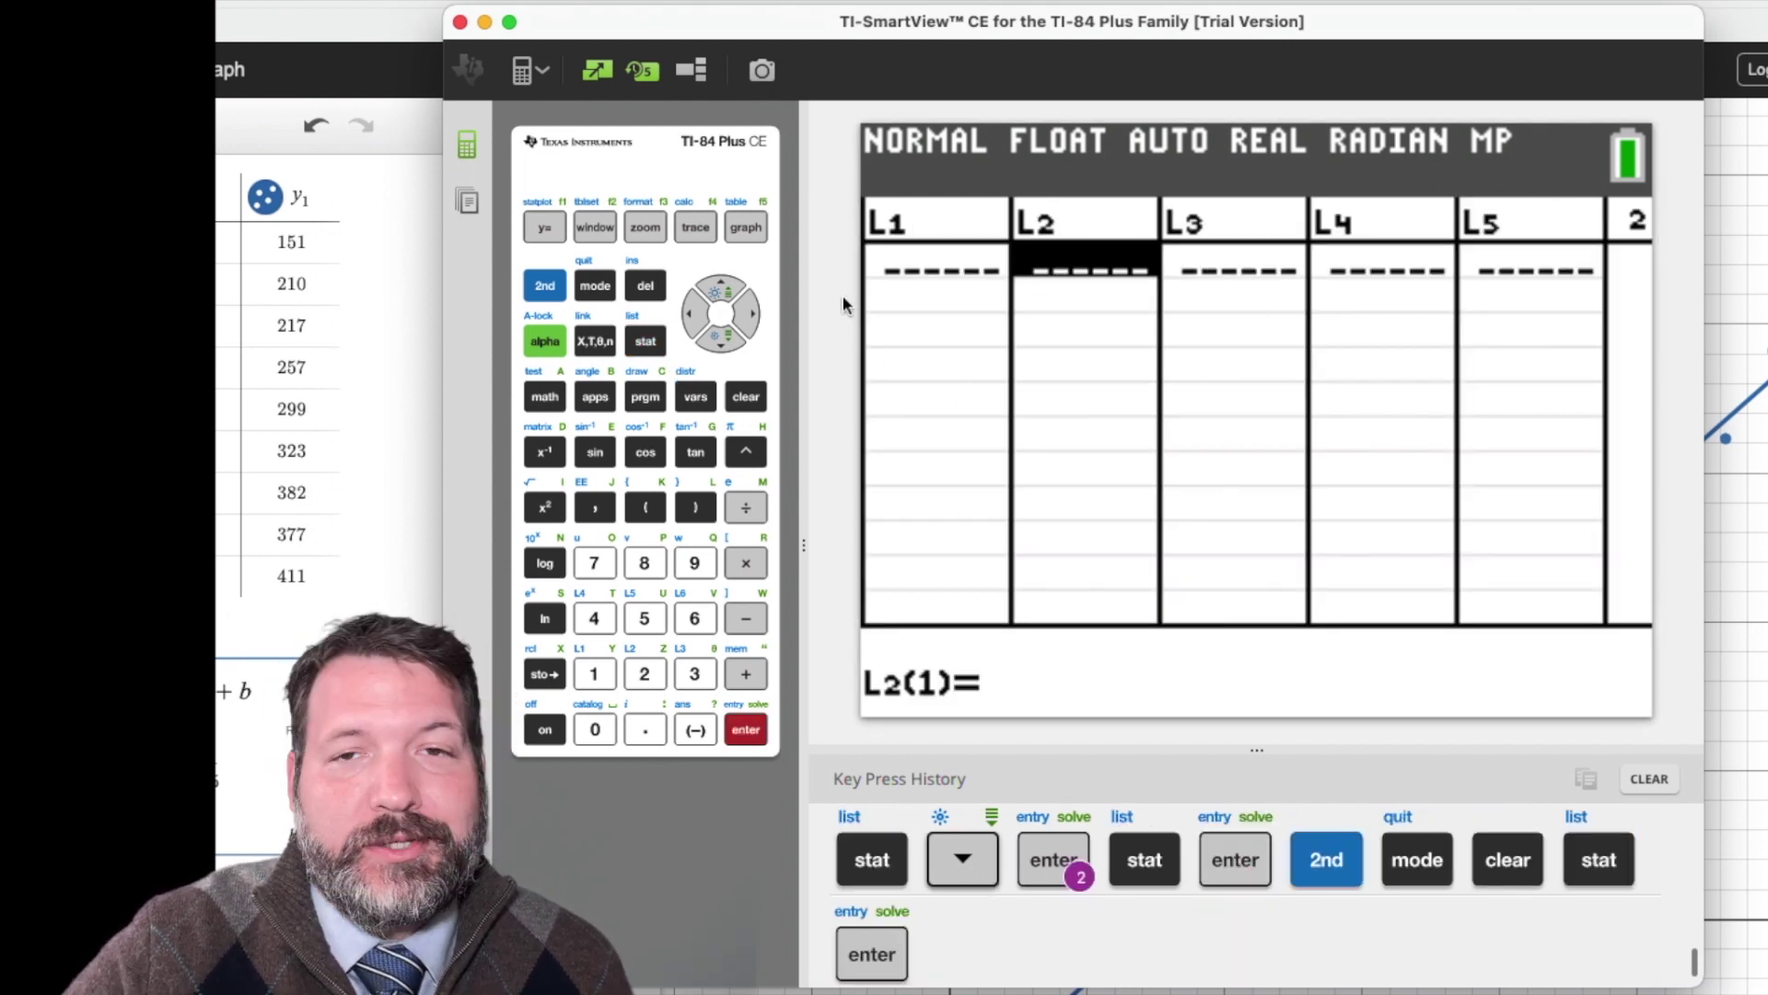
pyautogui.press('Left')
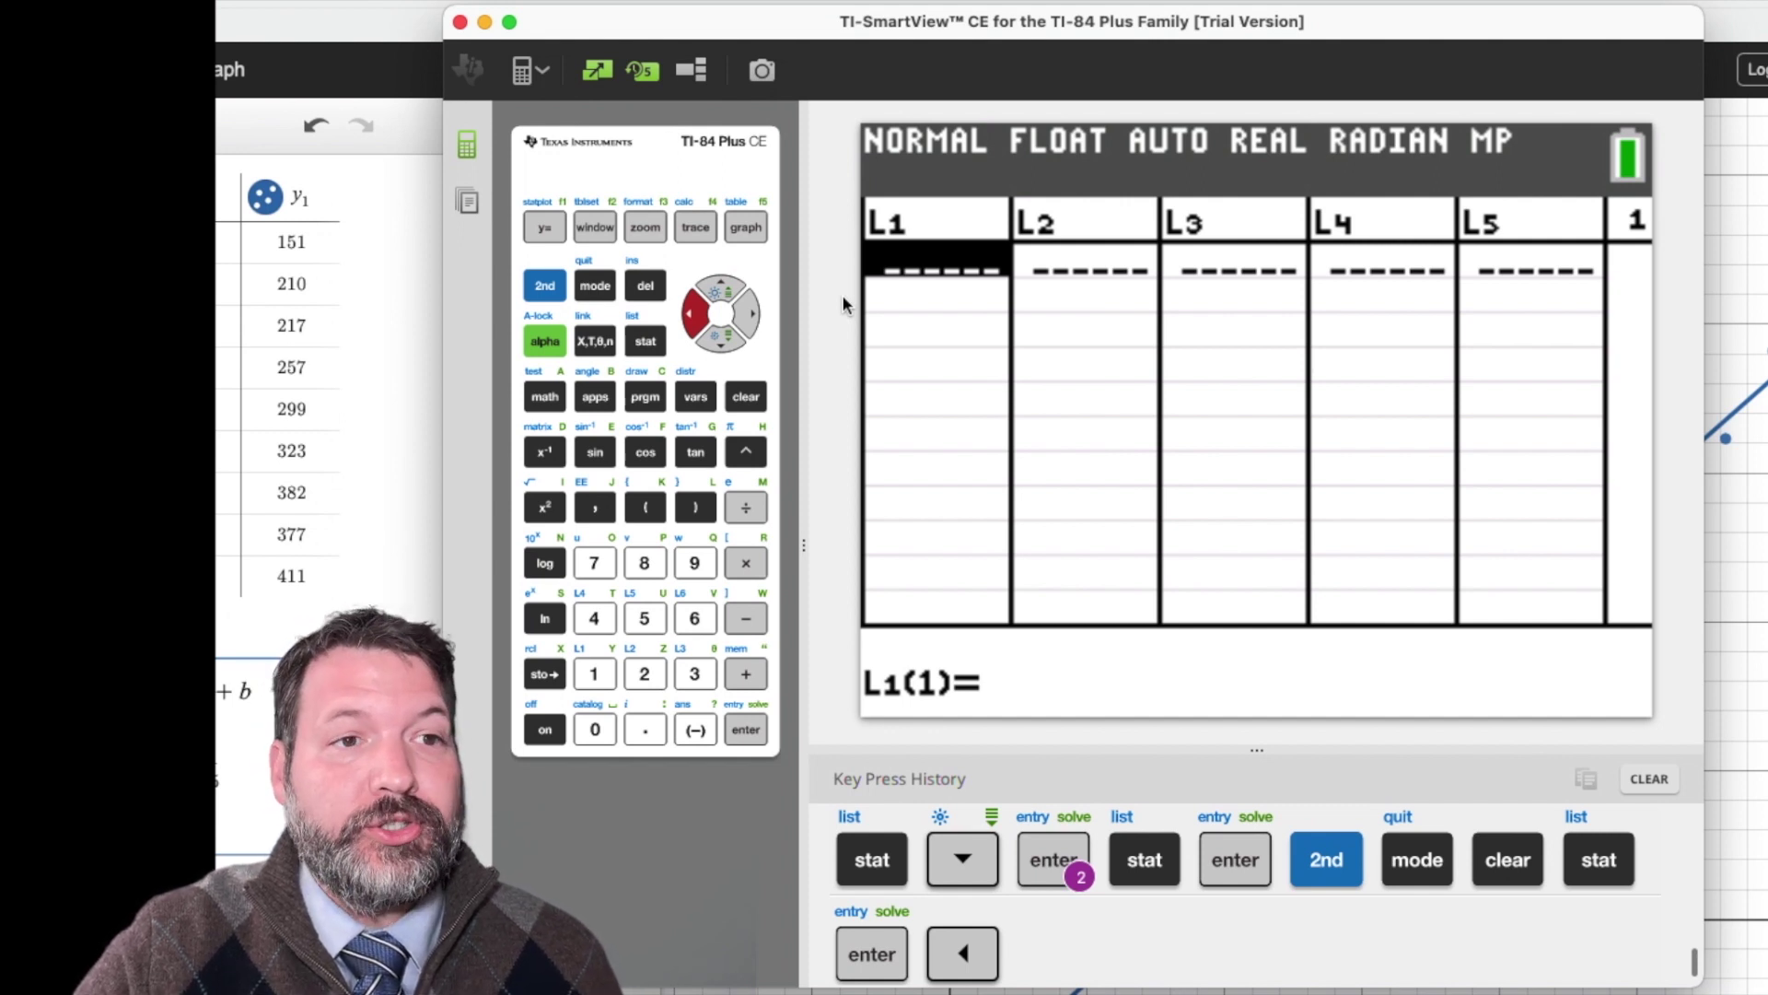
# Step: Enter the first point: 3 in L1 and 9 in L2
pyautogui.write('3')
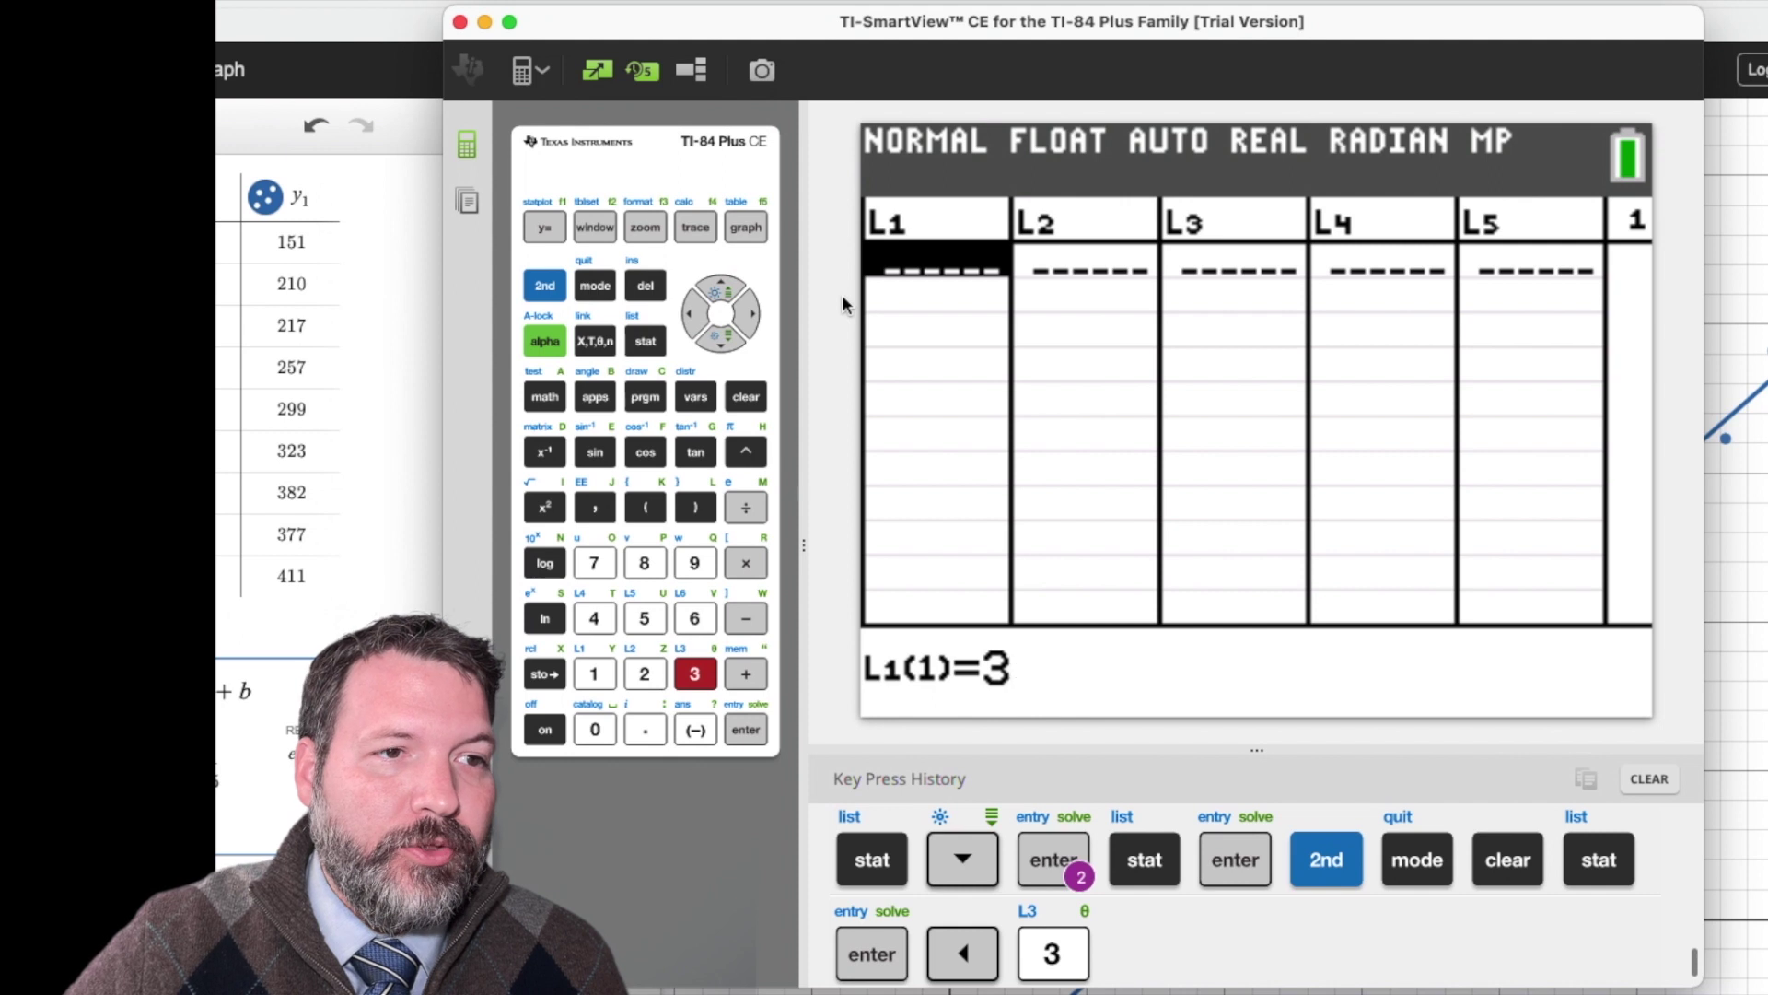
pyautogui.press('Return')
pyautogui.press('Up')
pyautogui.press('Right')
pyautogui.write('9')
pyautogui.press('Return')
pyautogui.press('Left')
# Step: Enter the second point: 5 in L1 and 13 in L2
pyautogui.write('5')
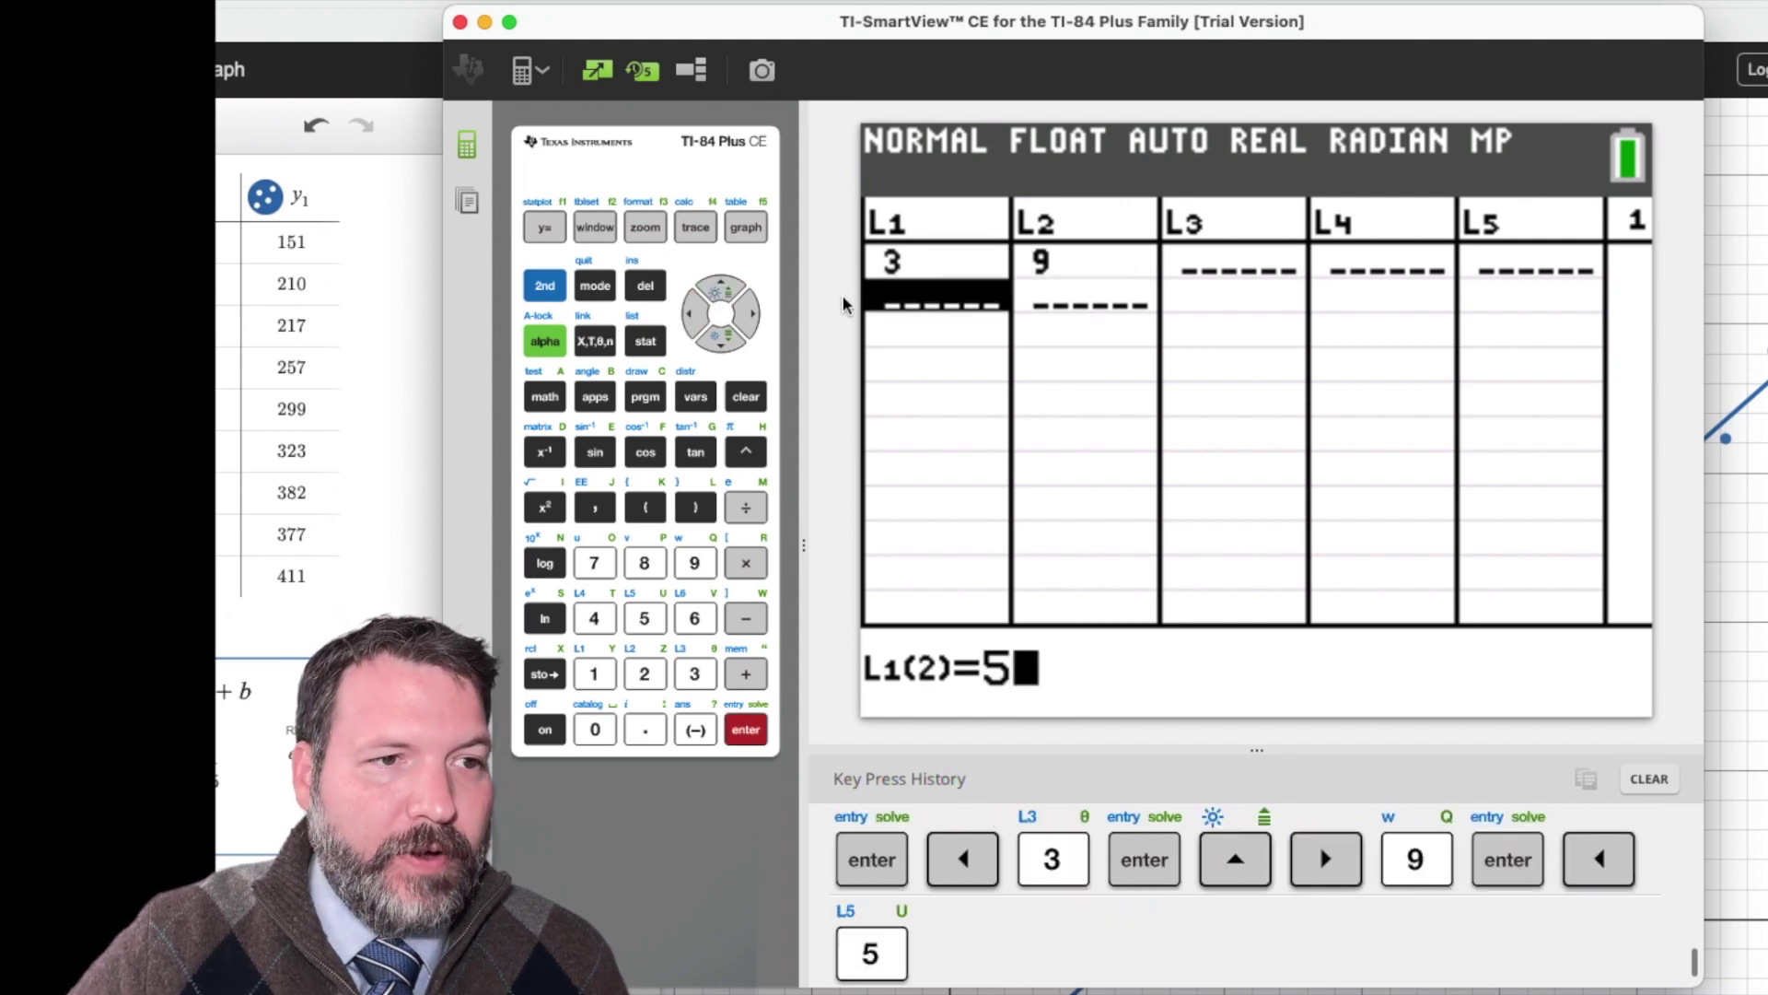
pyautogui.press('Return')
pyautogui.press('Up')
pyautogui.press('Right')
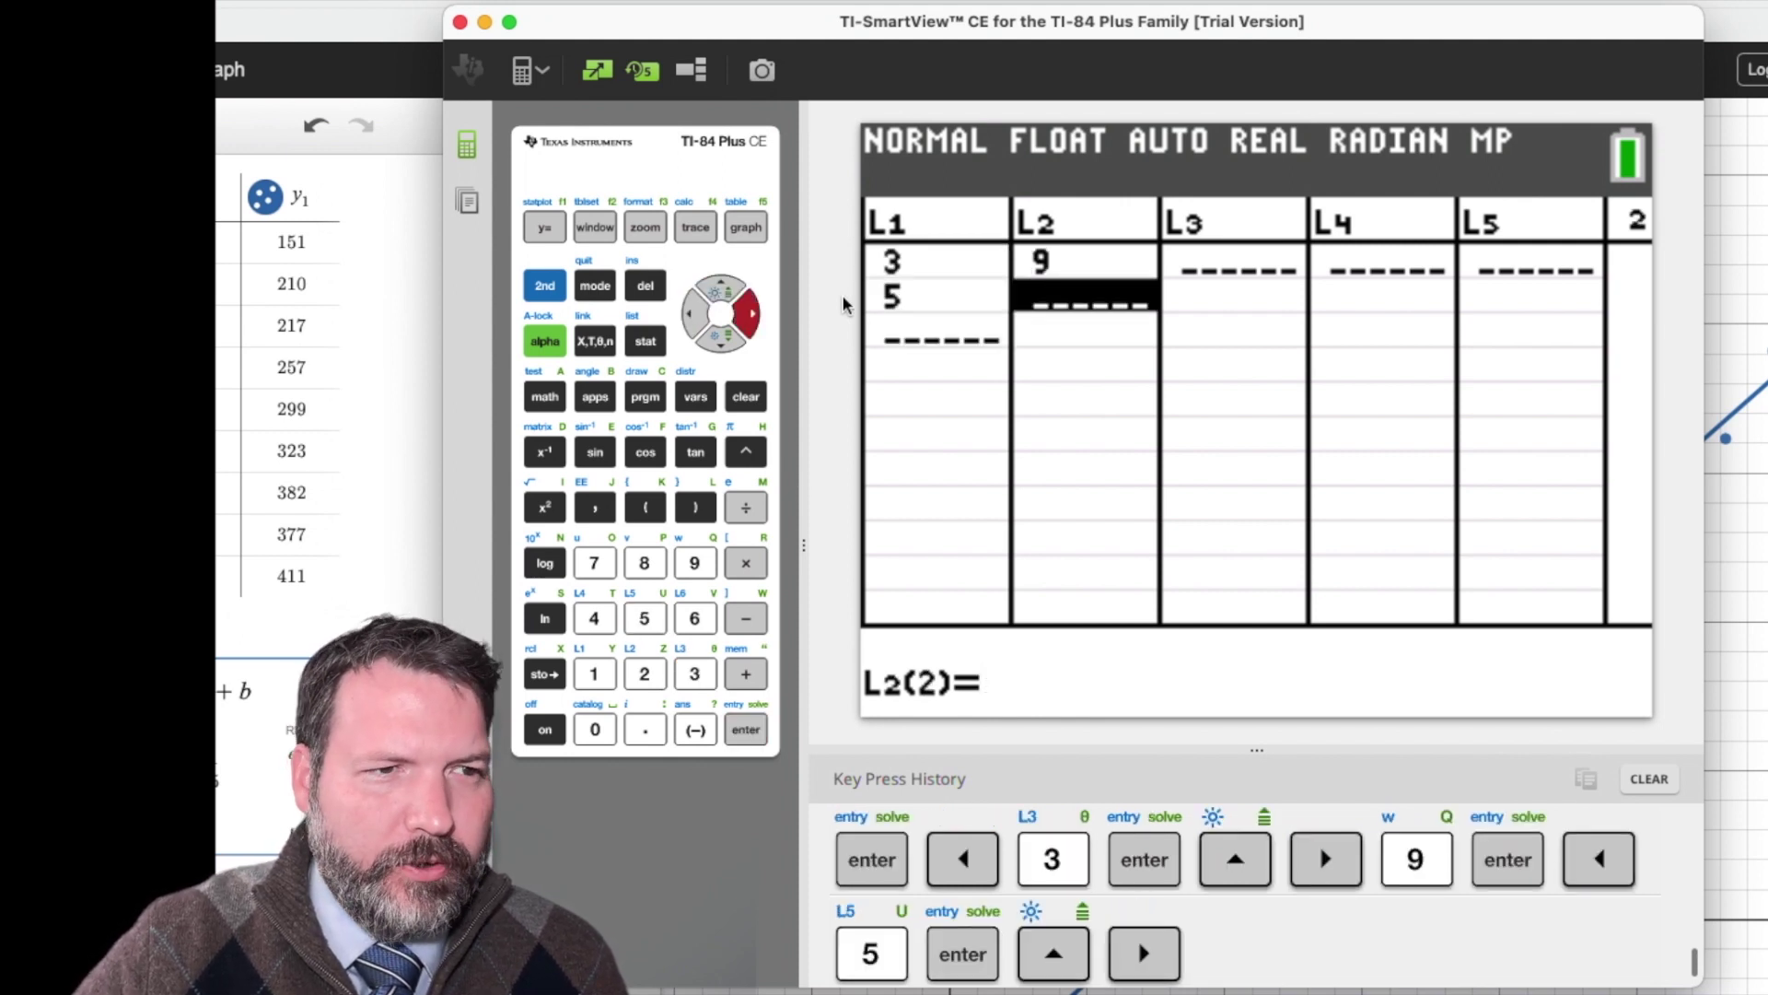
pyautogui.write('1')
pyautogui.press('Return')
pyautogui.press('Up')
pyautogui.write('13')
pyautogui.press('Return')
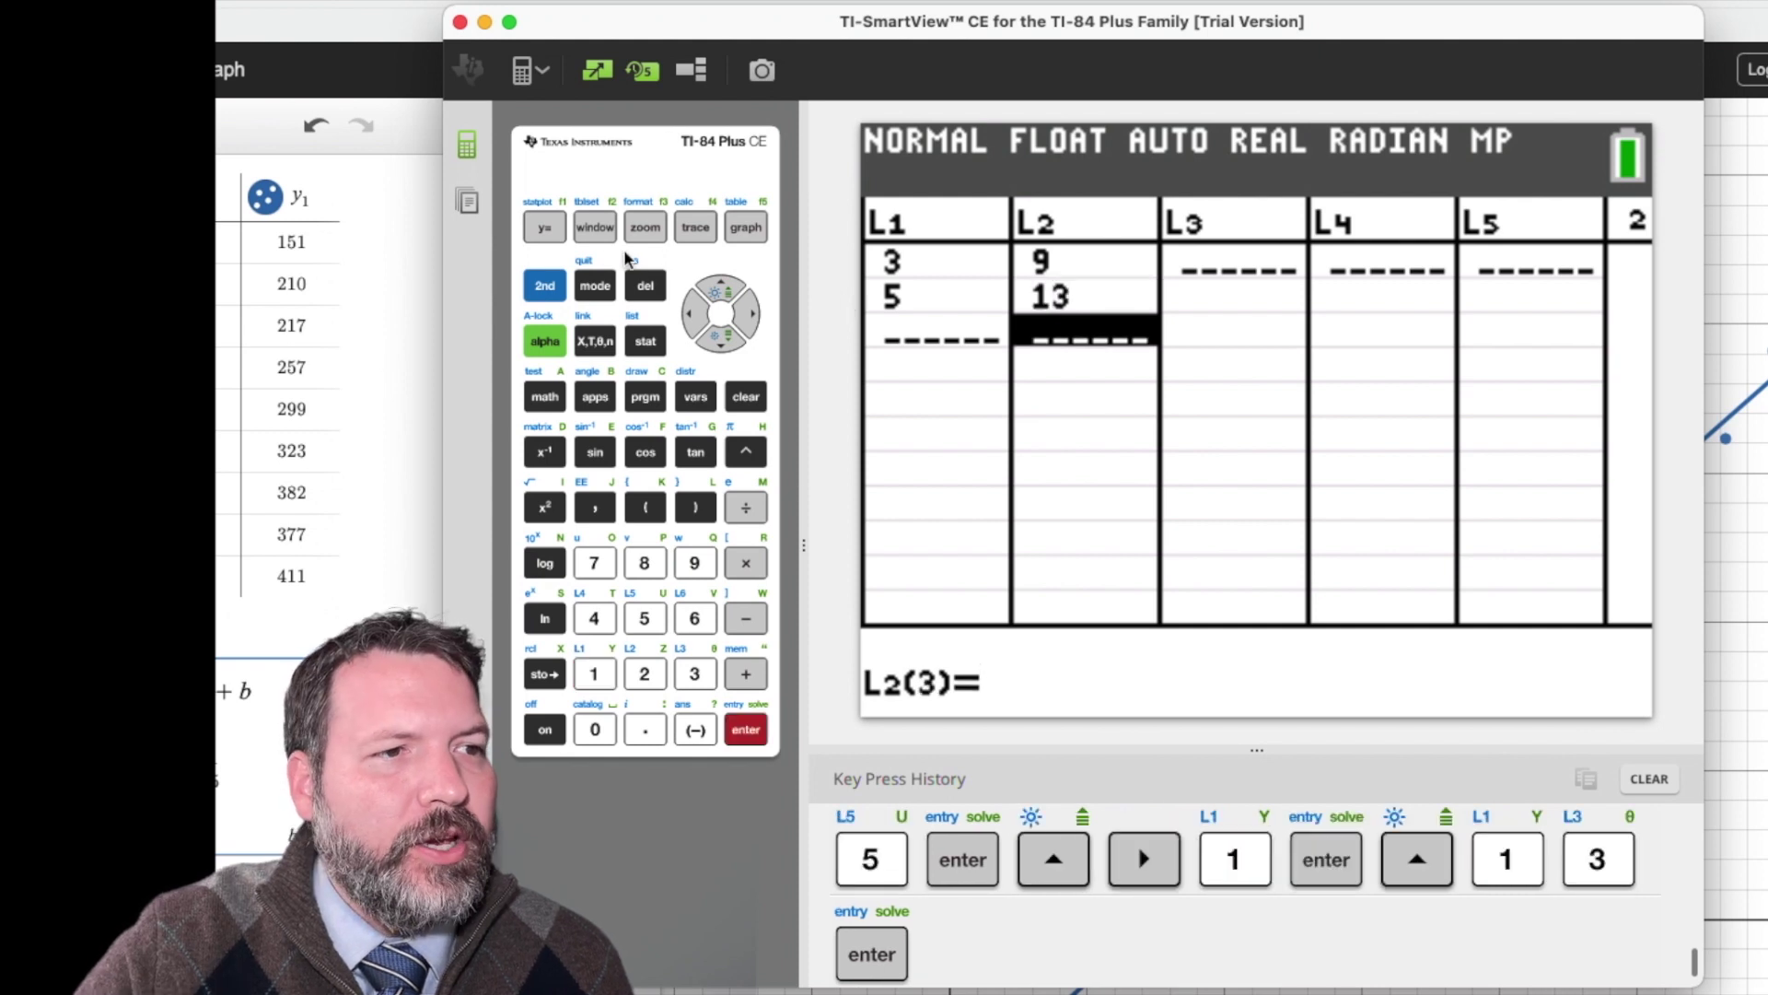
pyautogui.click(544, 285)
pyautogui.click(541, 230)
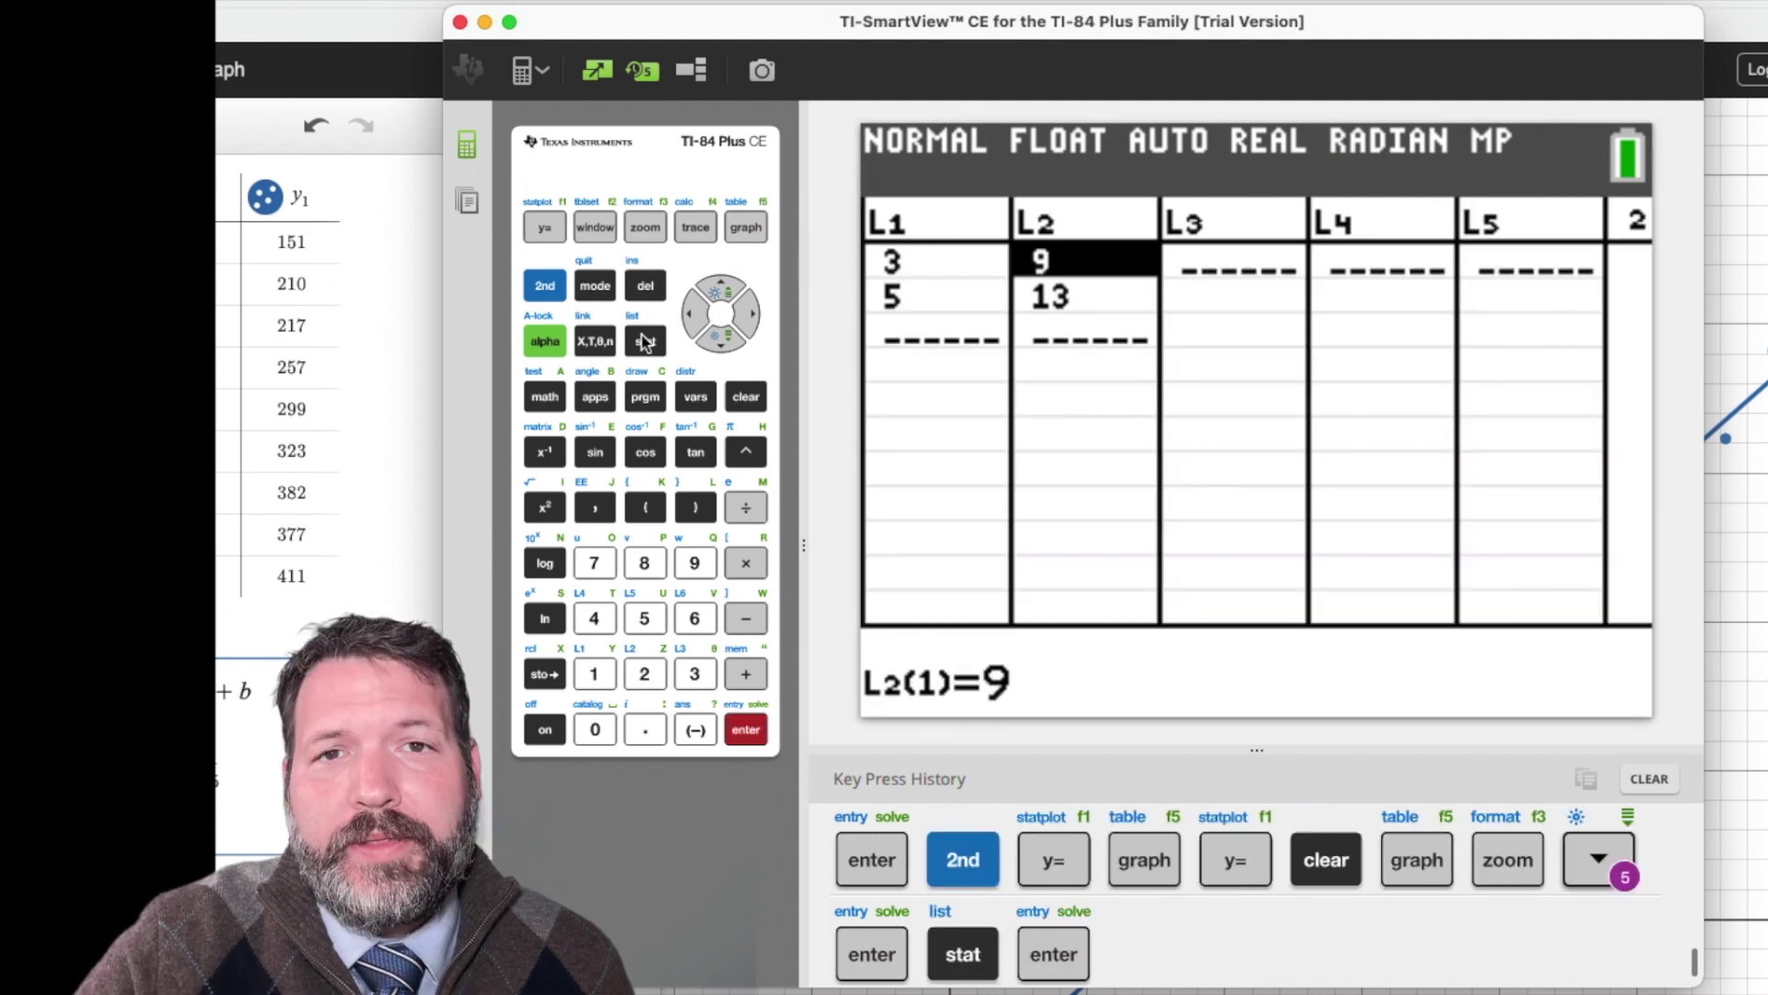
# Step: Graph the points (3, 9) and (5, 13), using Zoom Out so both are visible
pyautogui.click(746, 230)
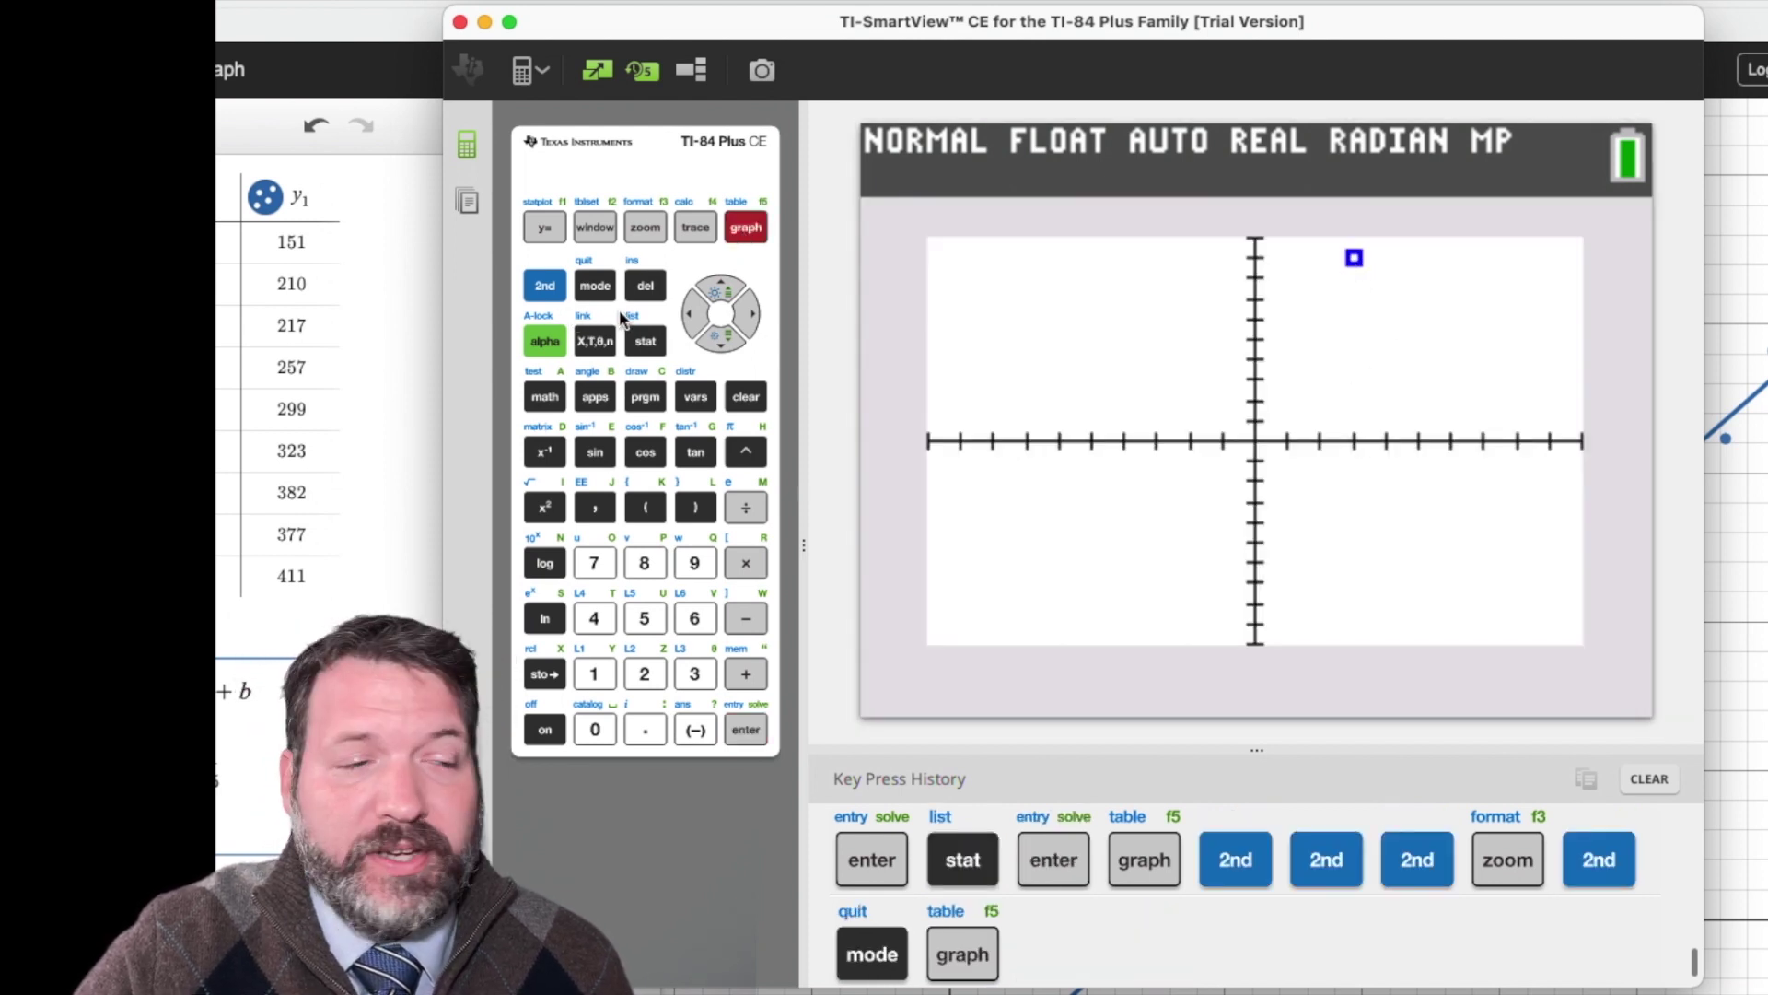
pyautogui.click(647, 230)
pyautogui.press('Down')
pyautogui.press('Down')
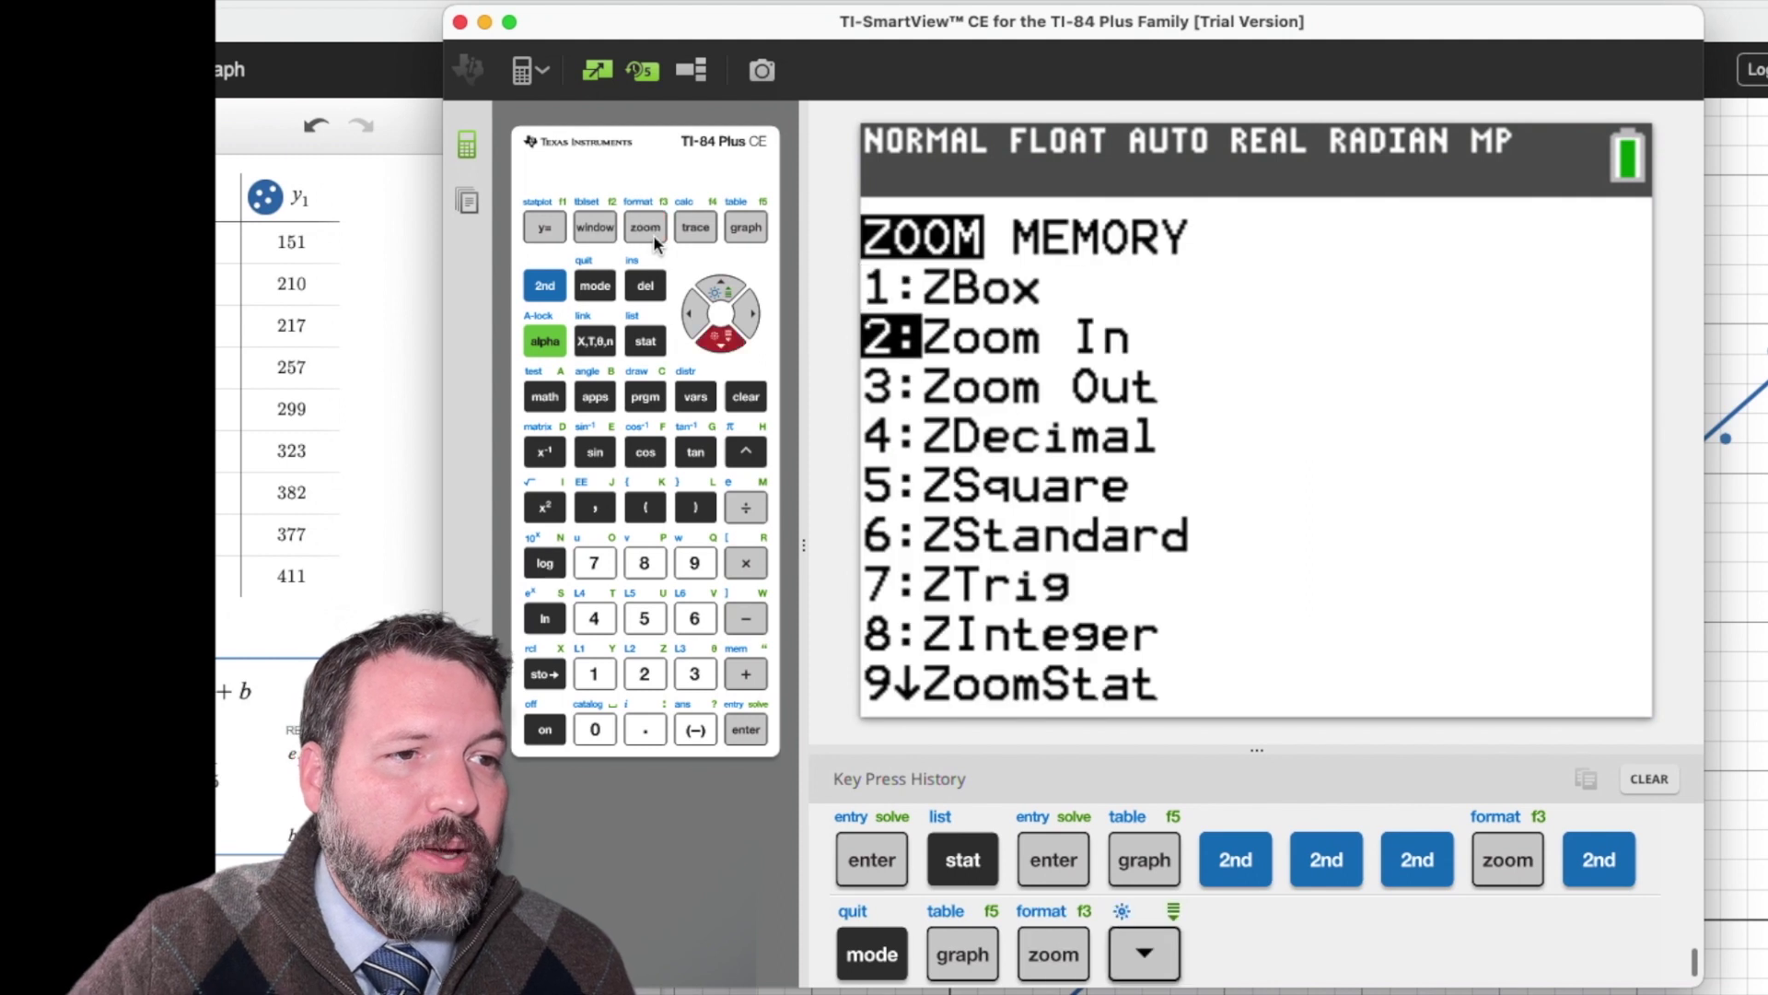
pyautogui.press('Return')
pyautogui.press('Return')
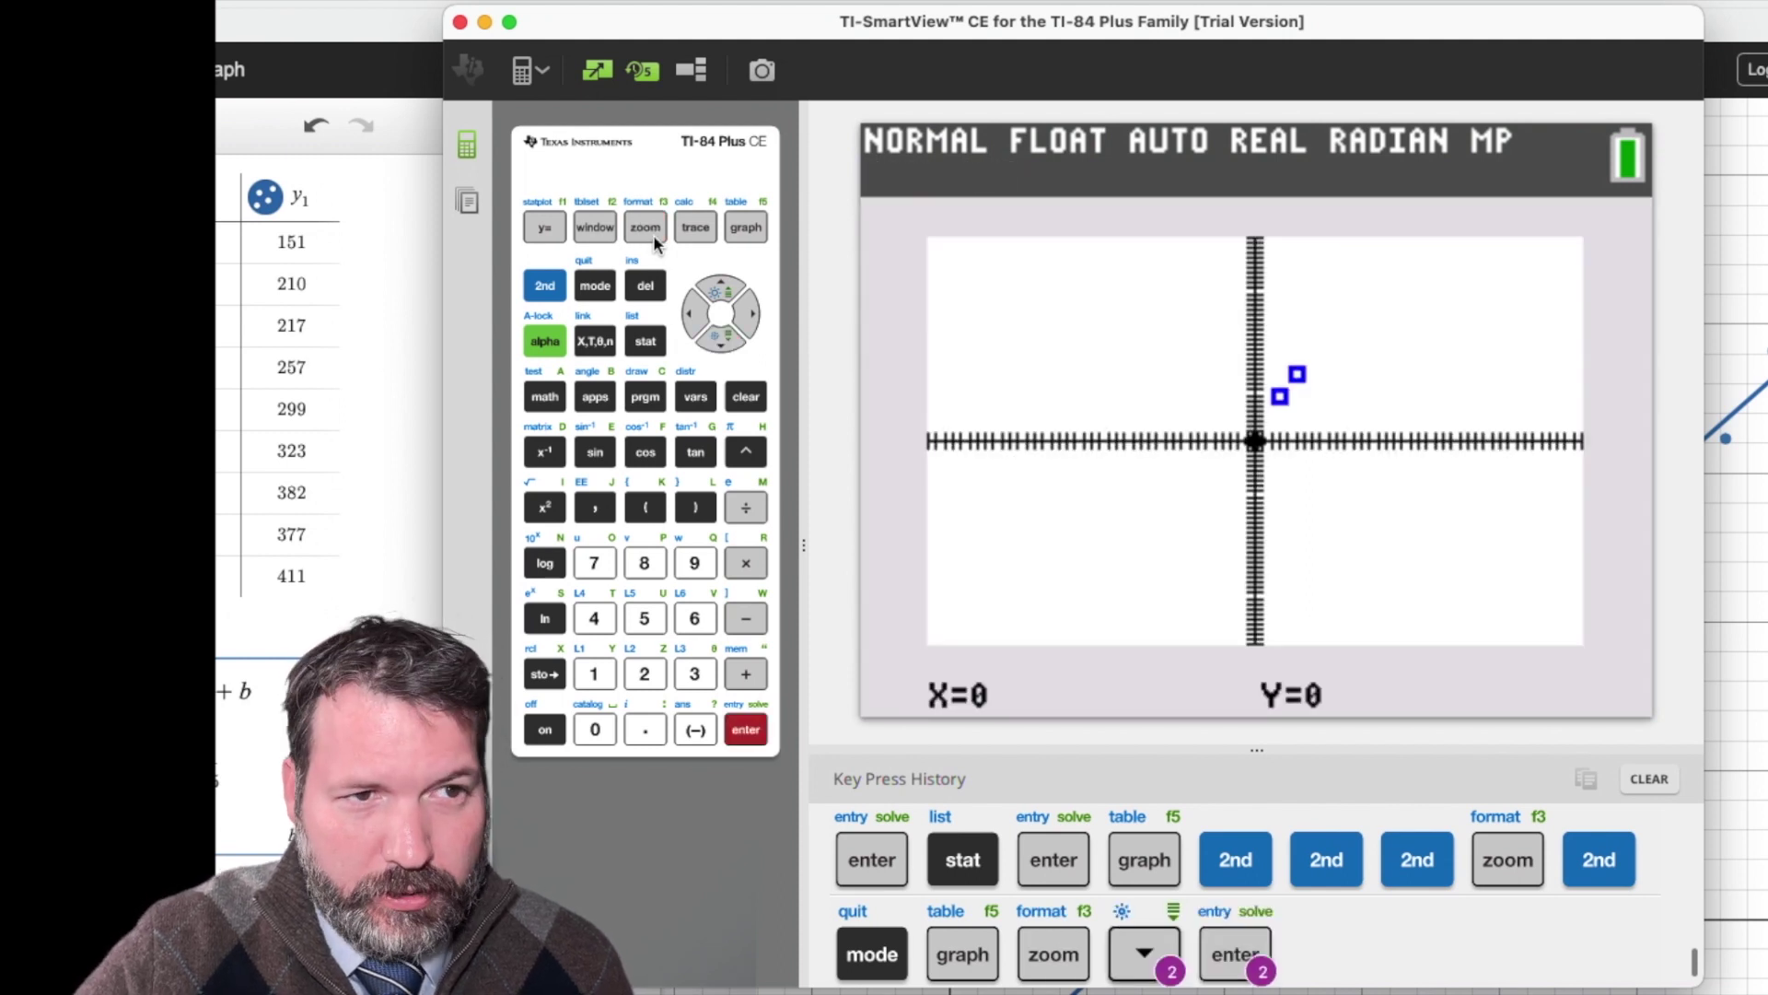
pyautogui.click(662, 236)
pyautogui.click(552, 293)
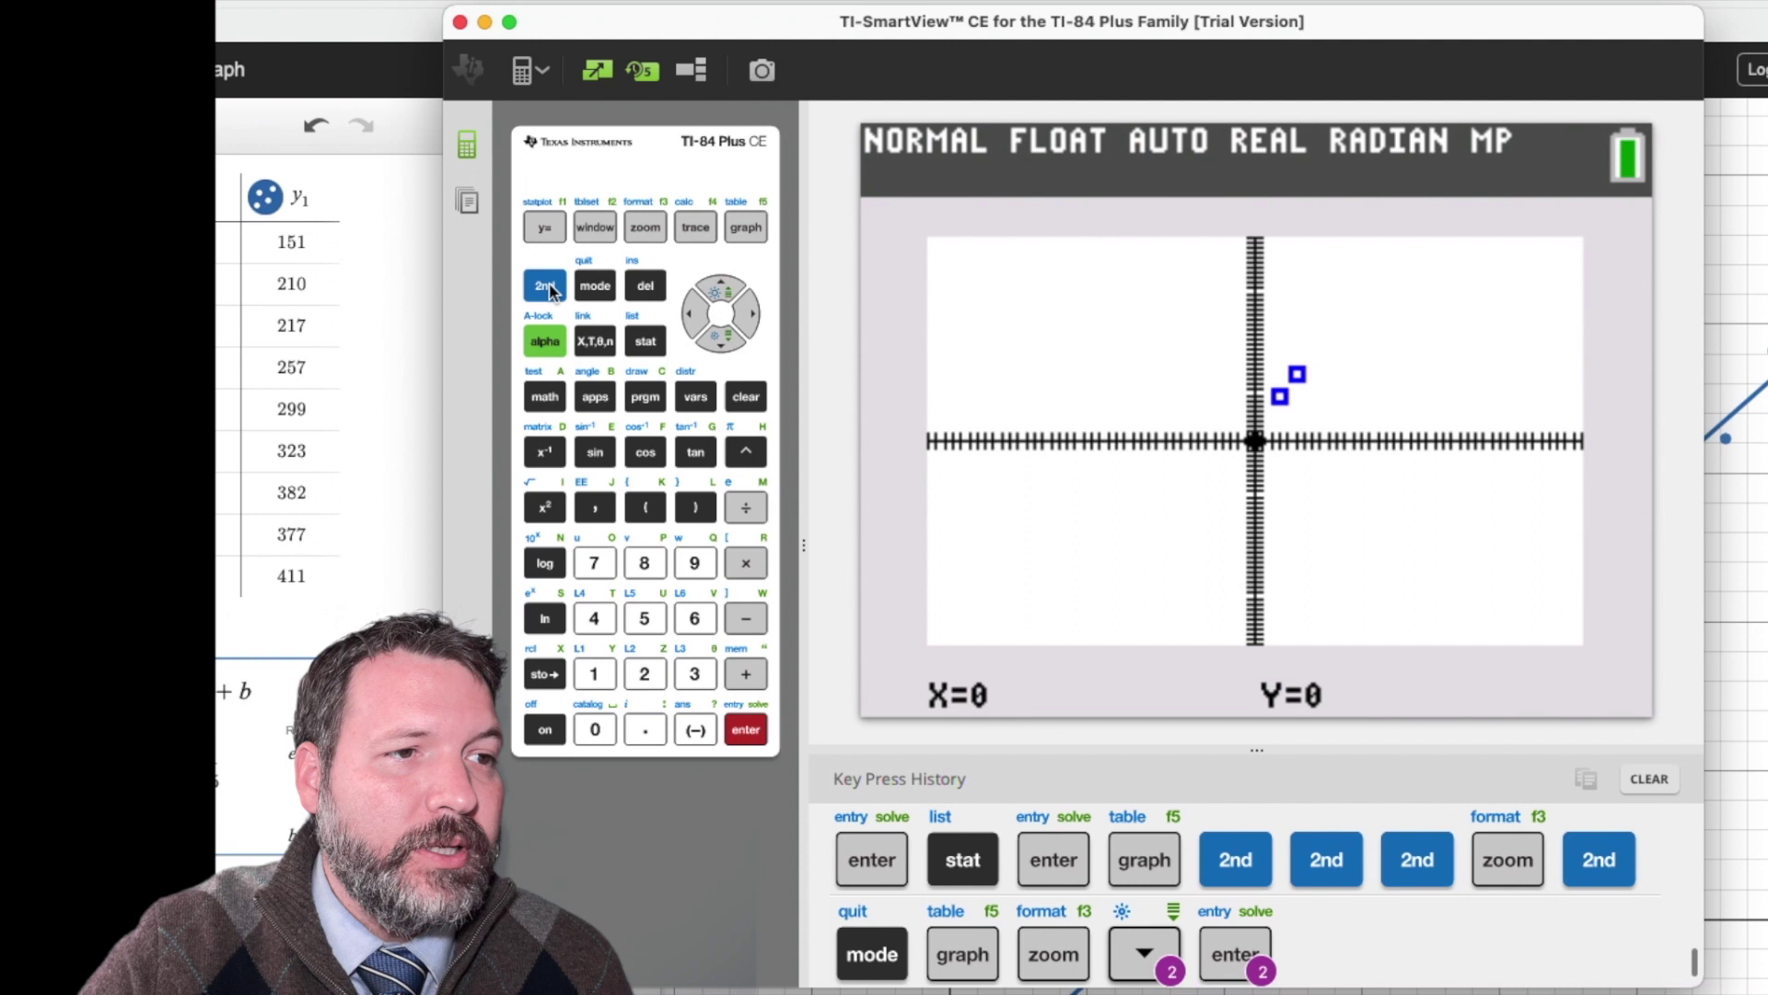
pyautogui.click(595, 286)
pyautogui.click(746, 227)
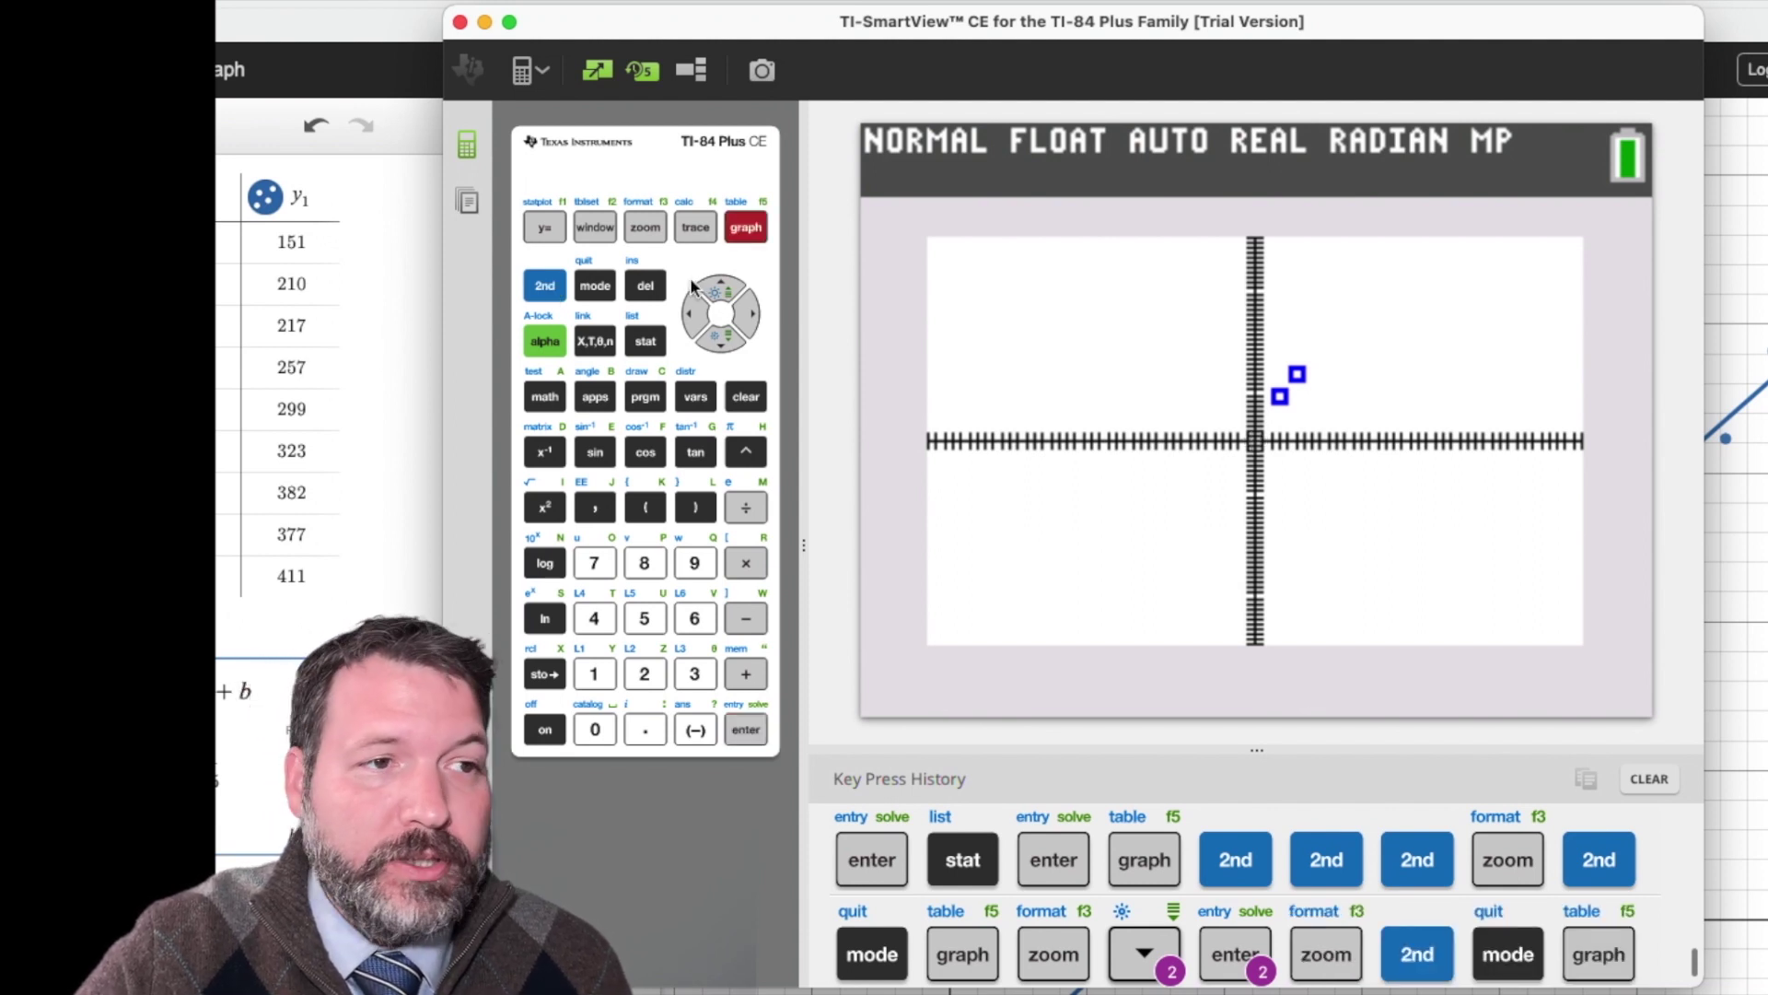
# Step: Choose 4:LinReg(ax+b) from the STAT CALC menu to open its setup screen
pyautogui.click(645, 340)
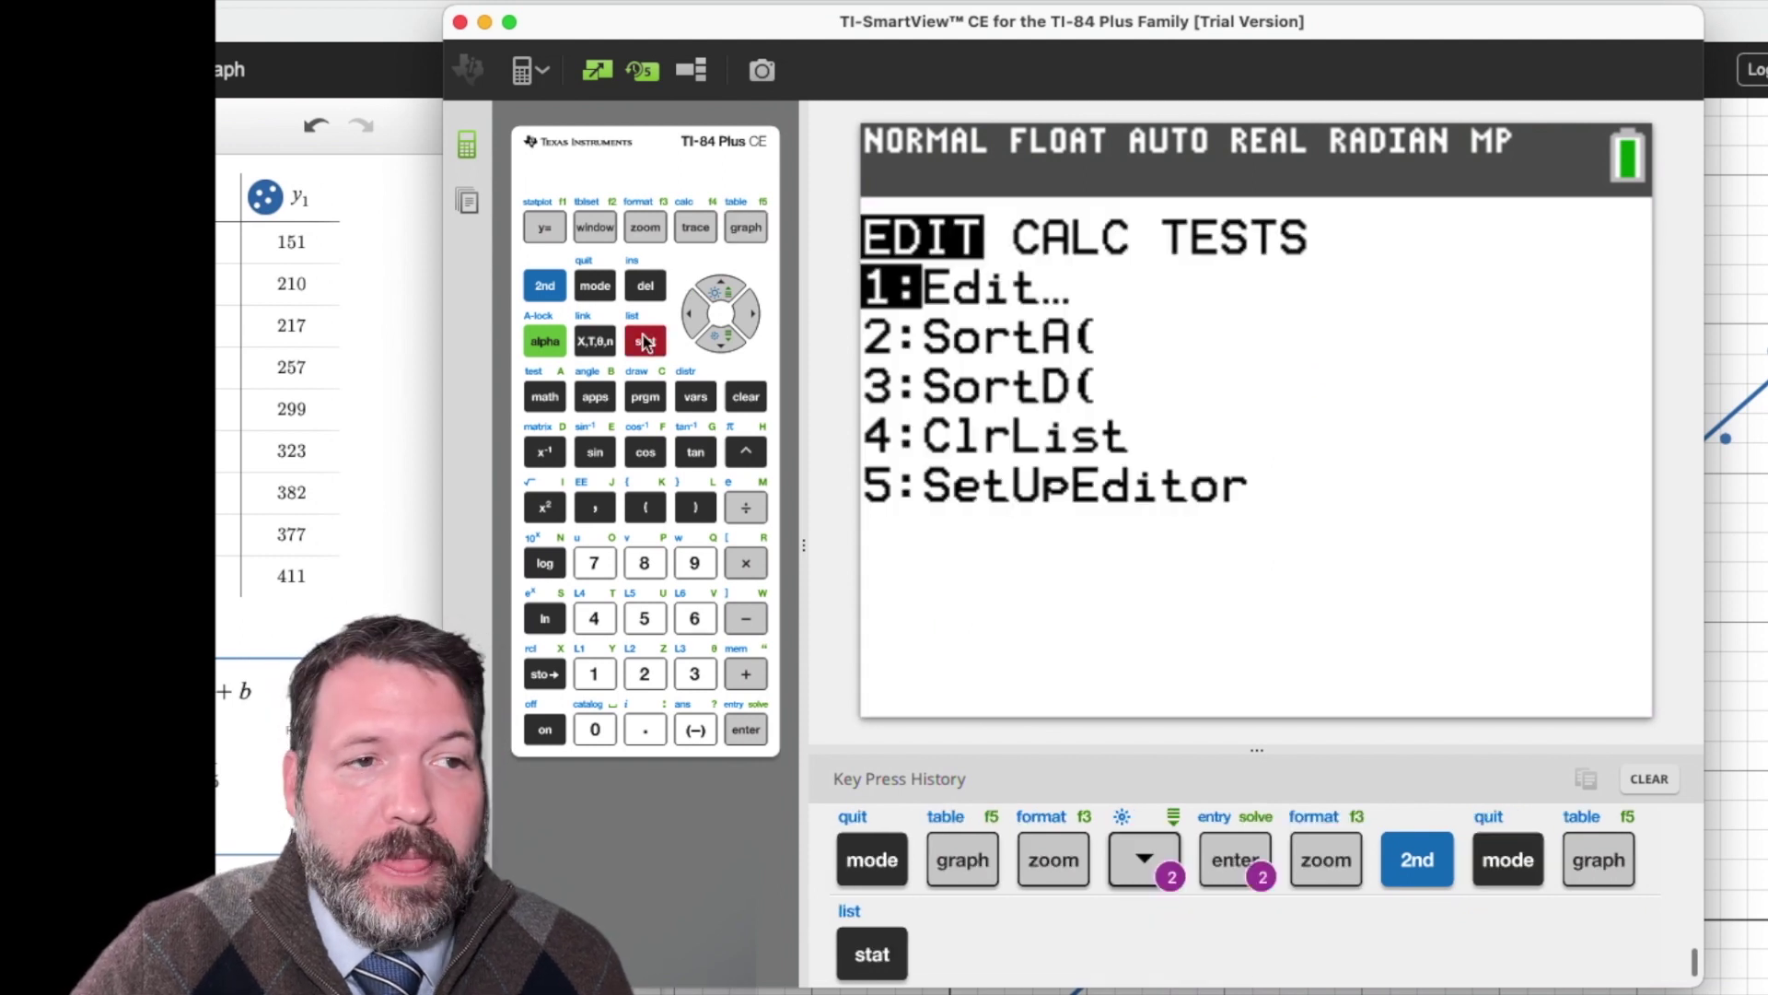
pyautogui.press('Right')
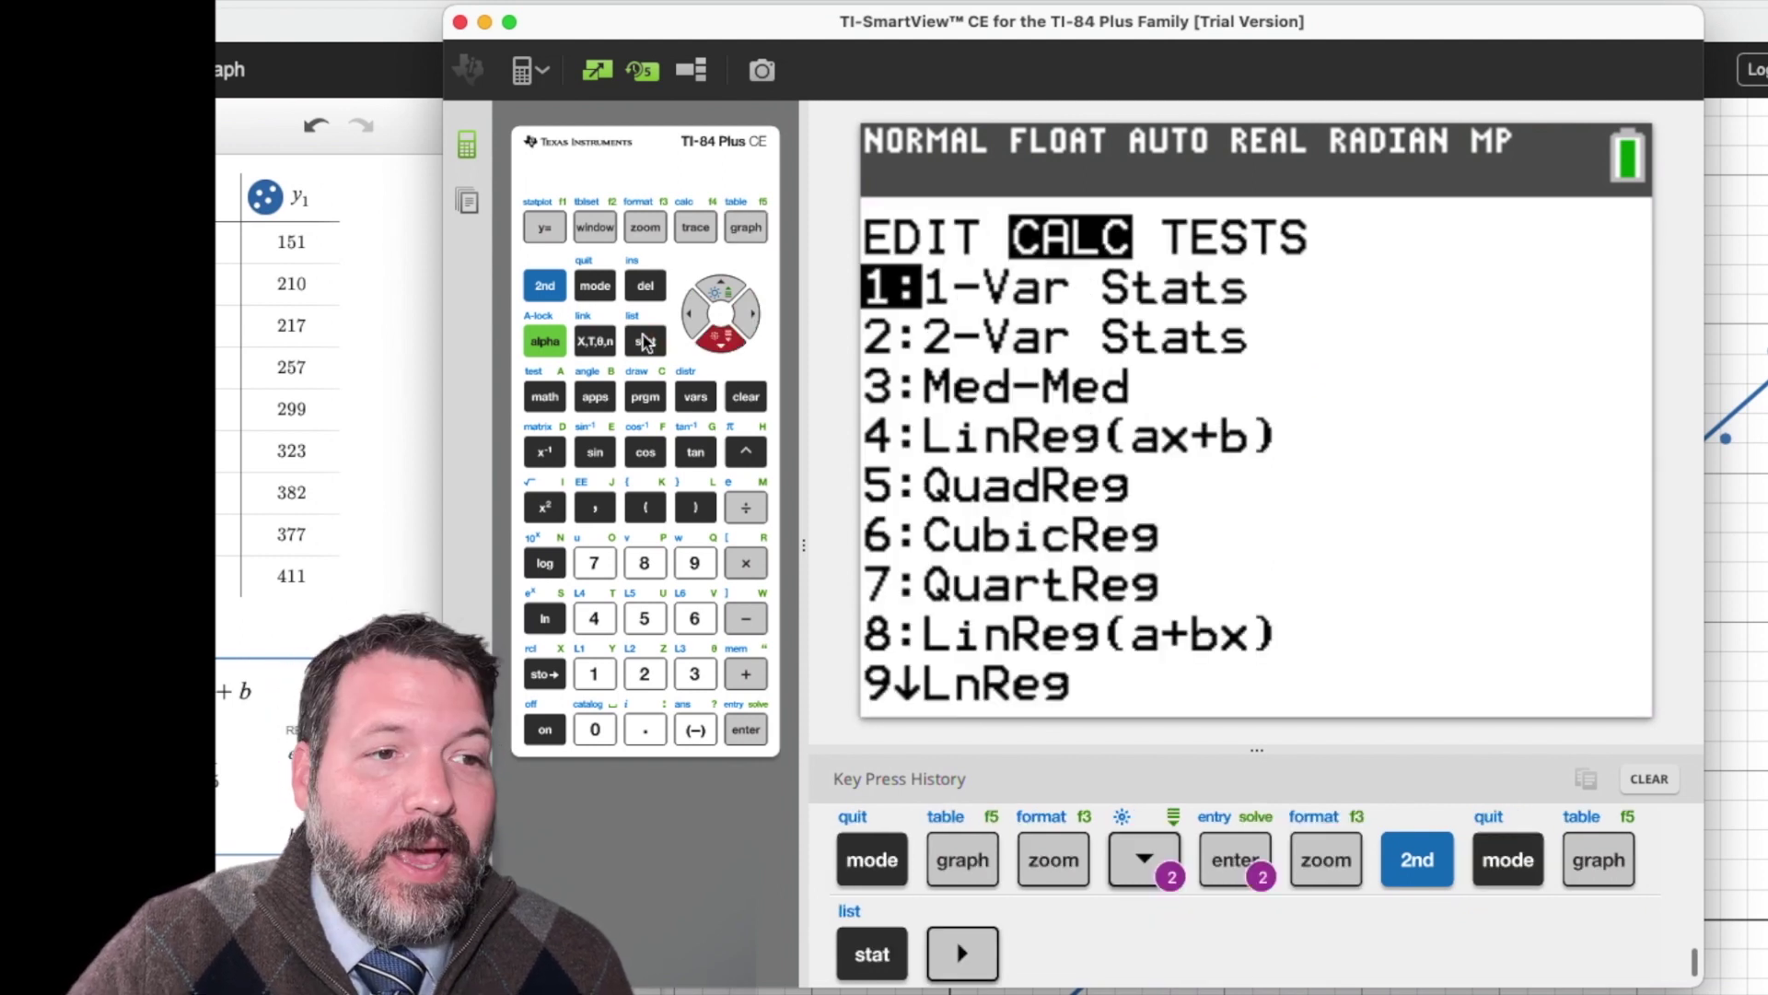
pyautogui.press('Down')
pyautogui.press('Down')
pyautogui.press('Down')
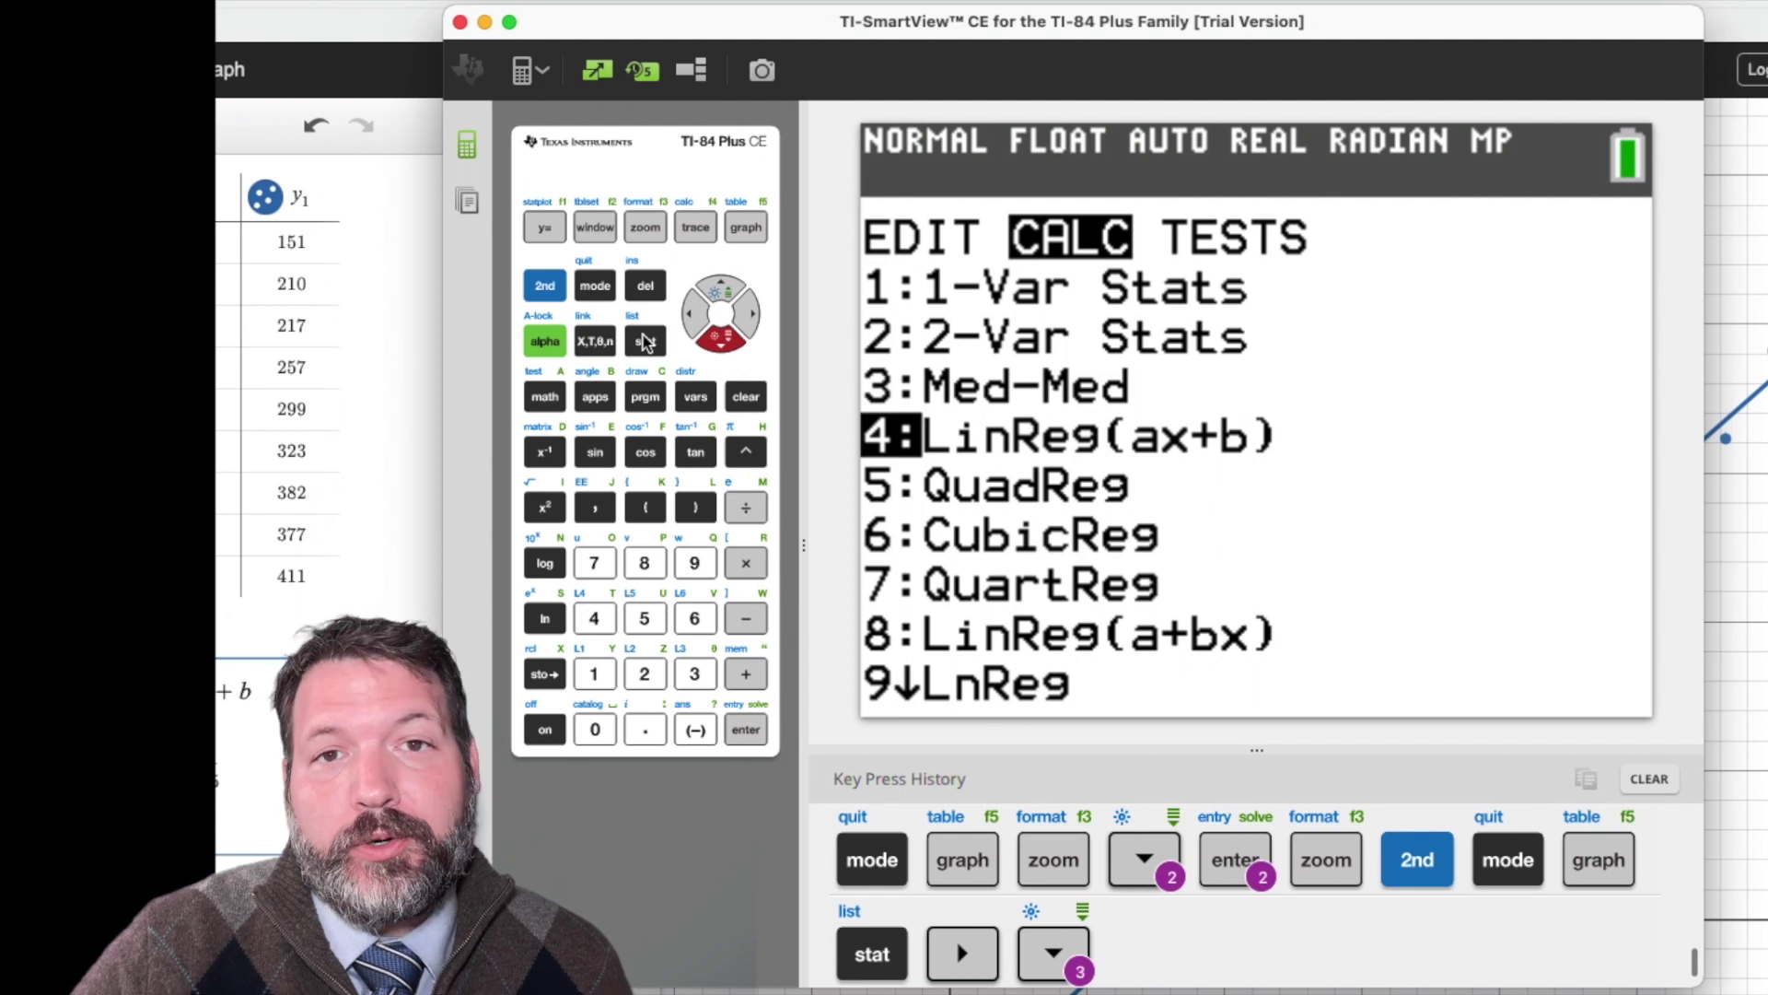
pyautogui.press('Down')
pyautogui.press('Down')
pyautogui.press('Down')
pyautogui.press('Down')
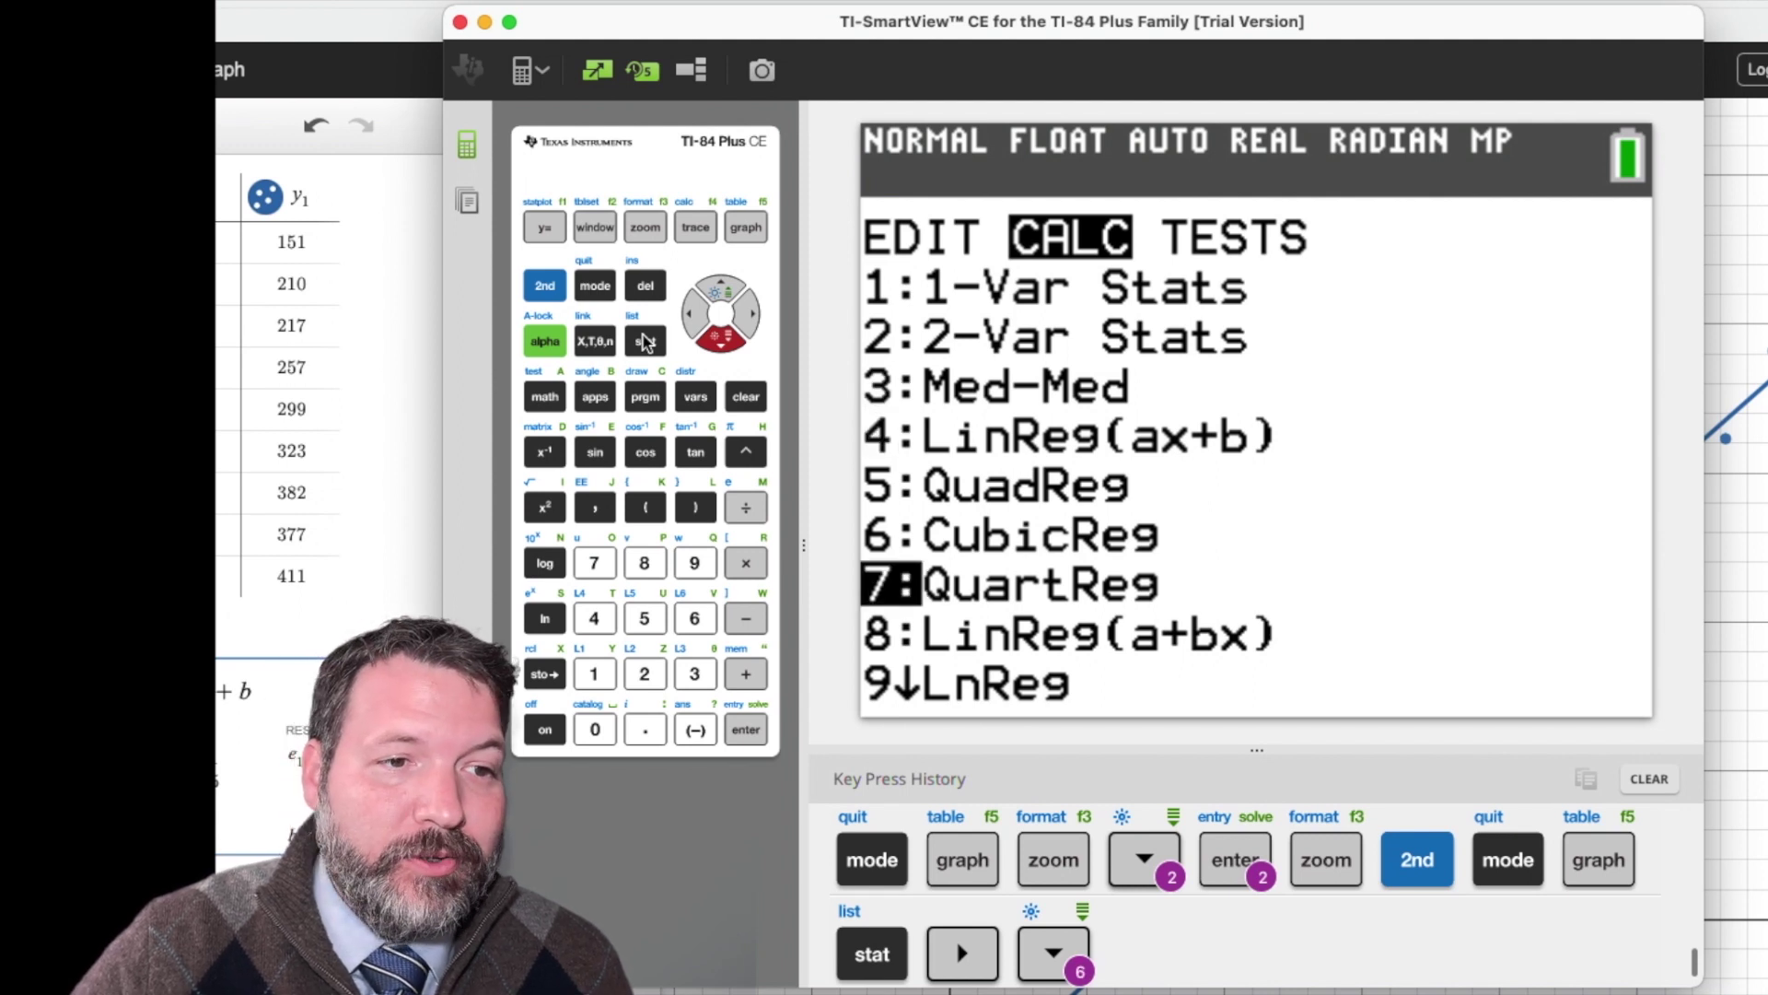
pyautogui.press('Up')
pyautogui.press('Up')
pyautogui.press('Up')
pyautogui.press('Up')
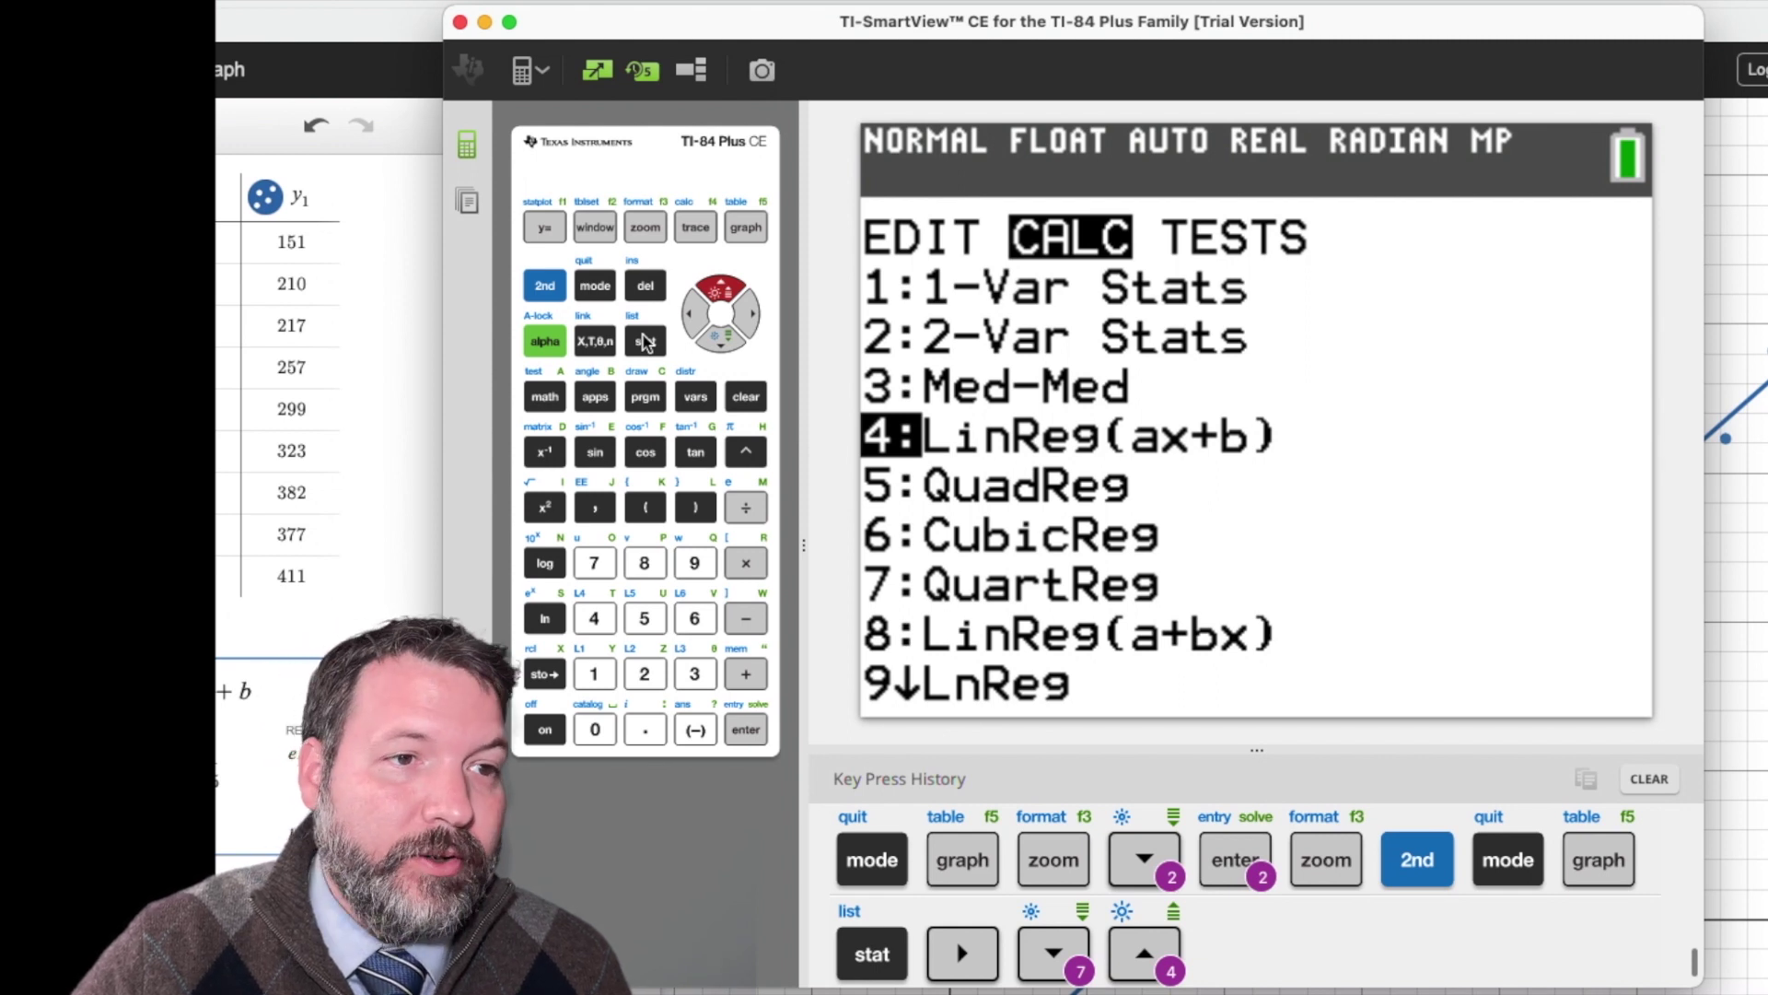
pyautogui.press('Return')
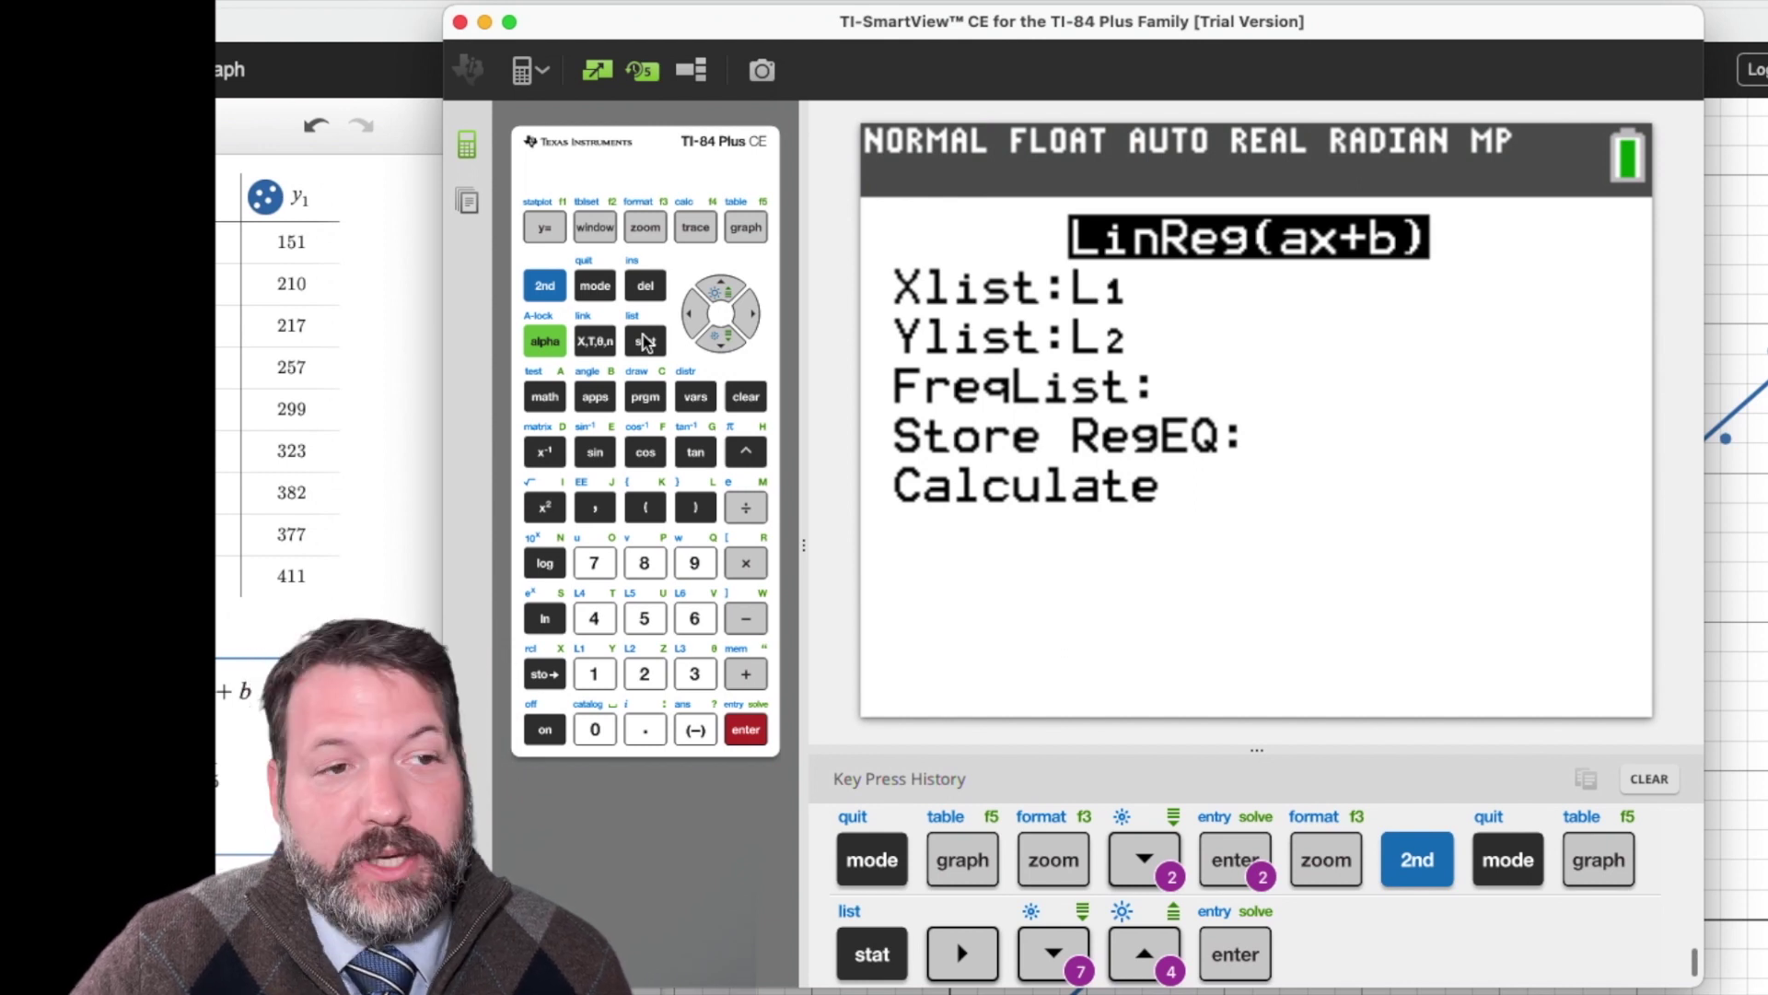
# Step: Set Store RegEQ to Y1 and calculate the regression, giving a=2 and b=3
pyautogui.press('Down')
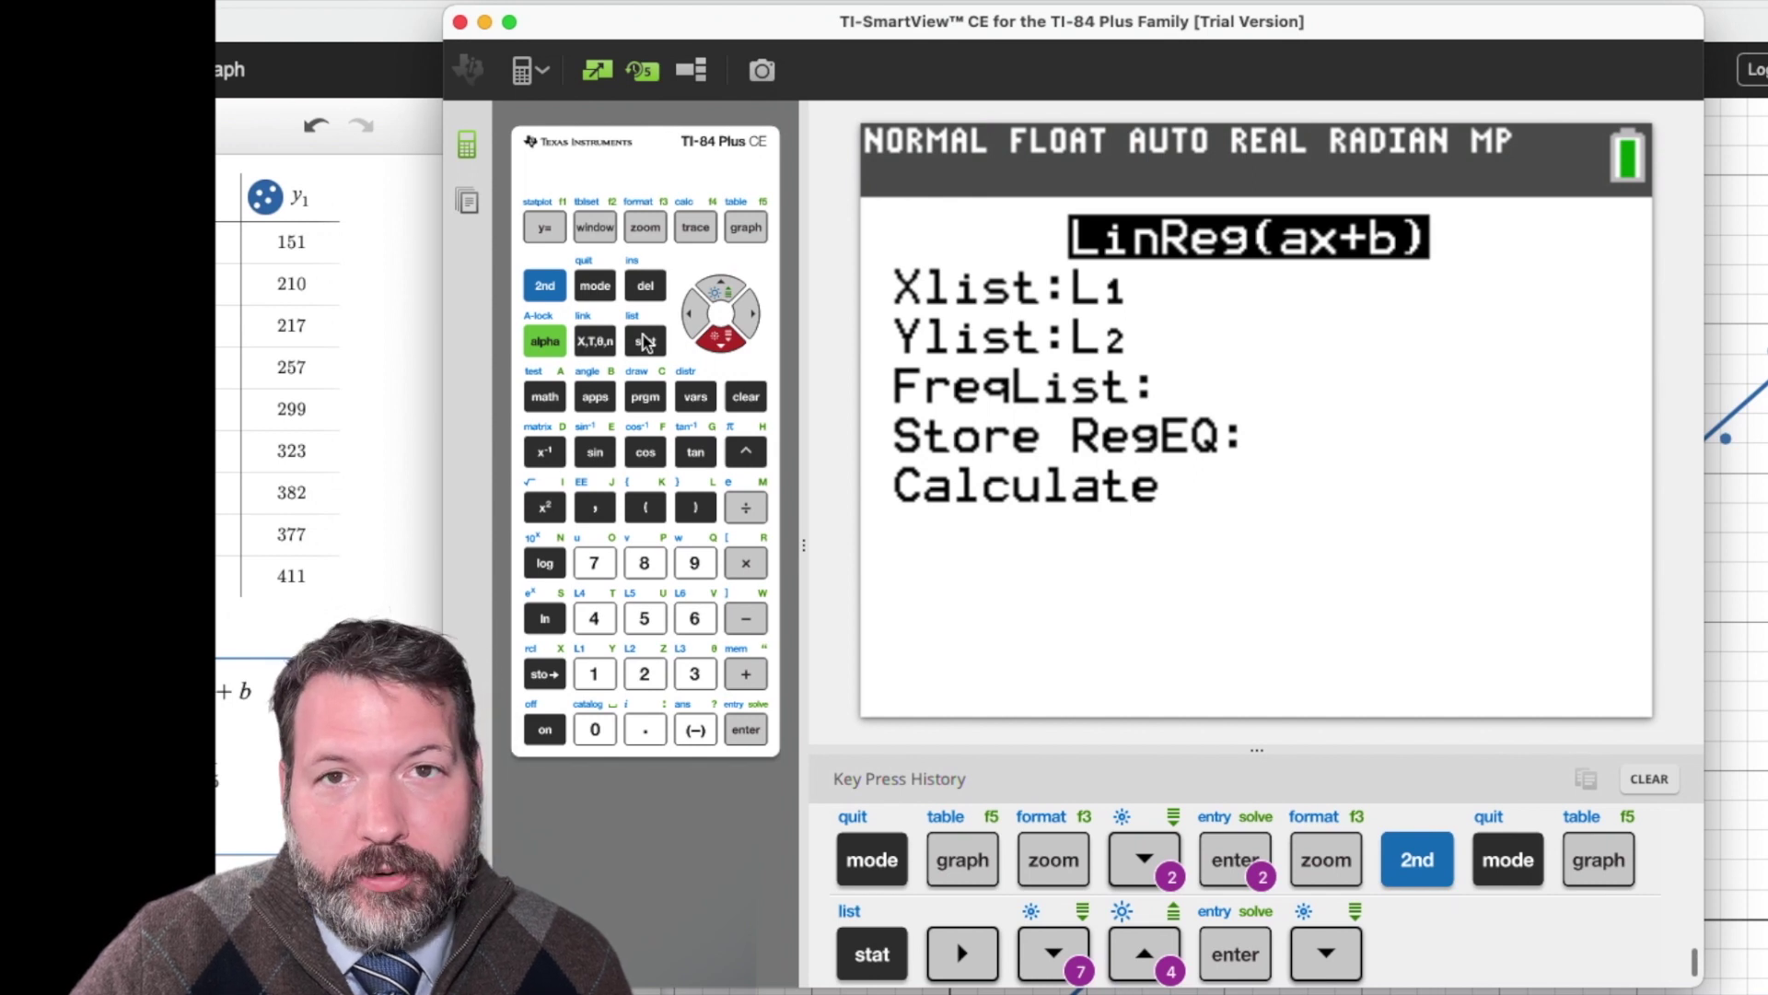
pyautogui.press('Down')
pyautogui.press('Down')
pyautogui.press('Up')
pyautogui.press('Up')
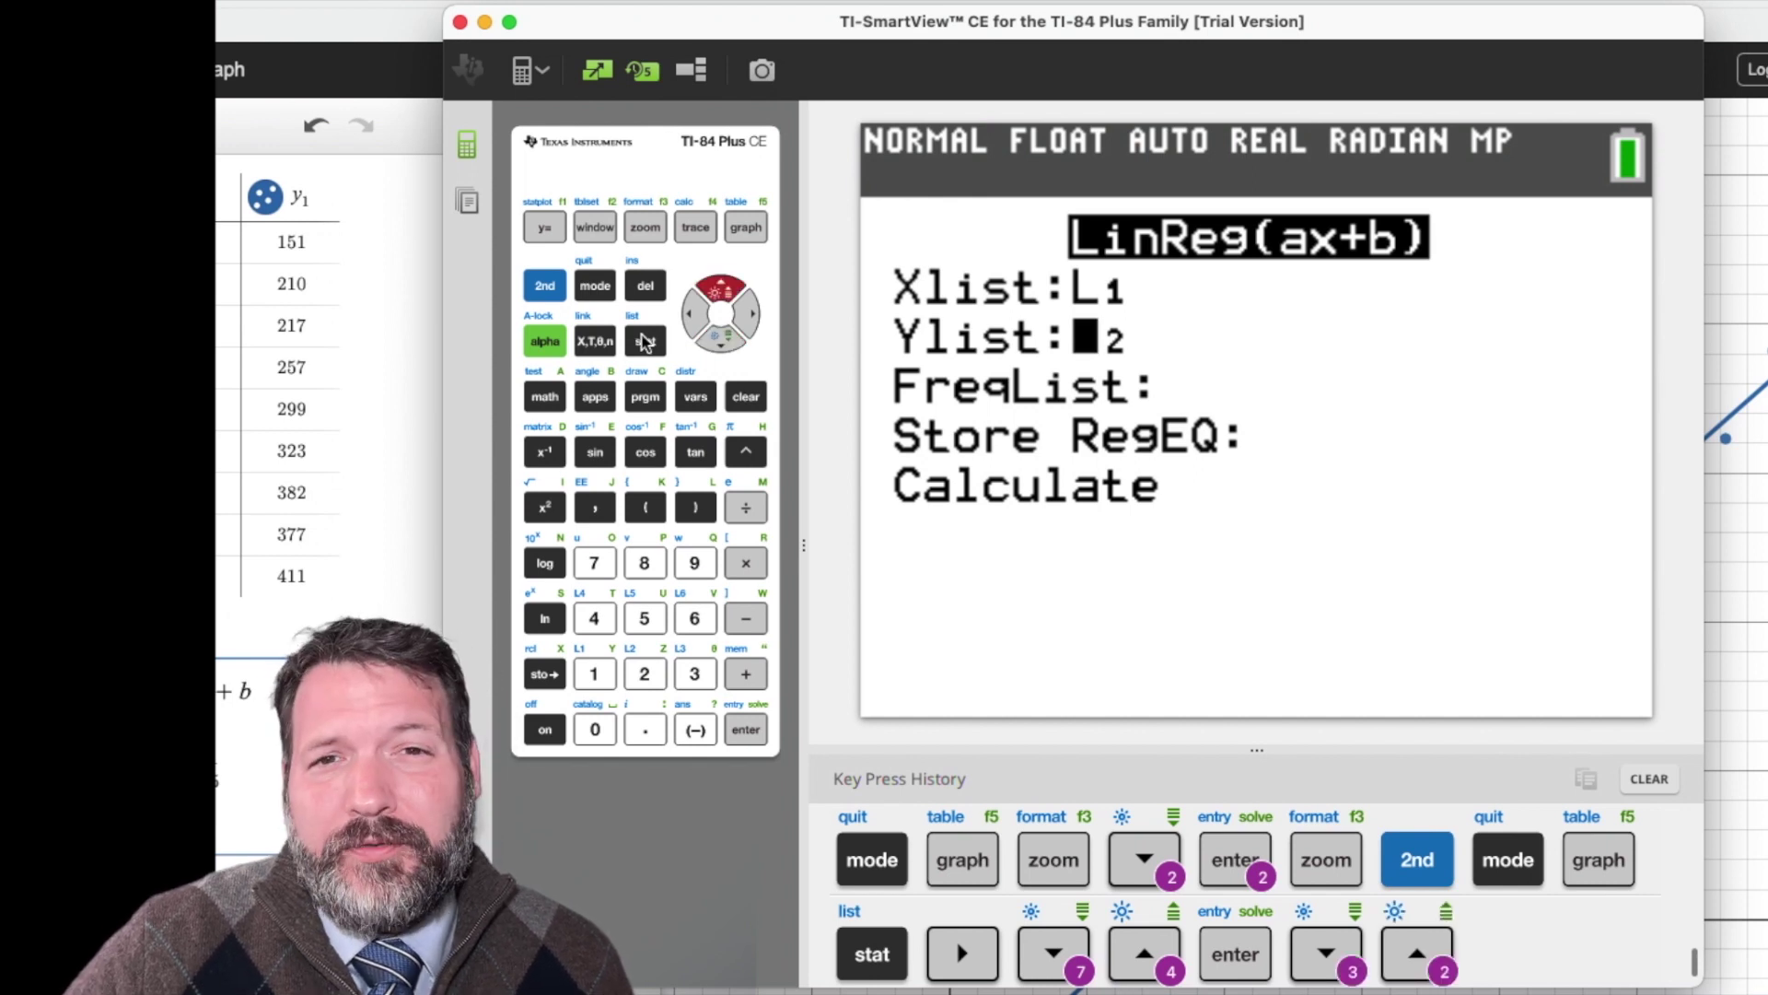
pyautogui.press('Down')
pyautogui.press('Down')
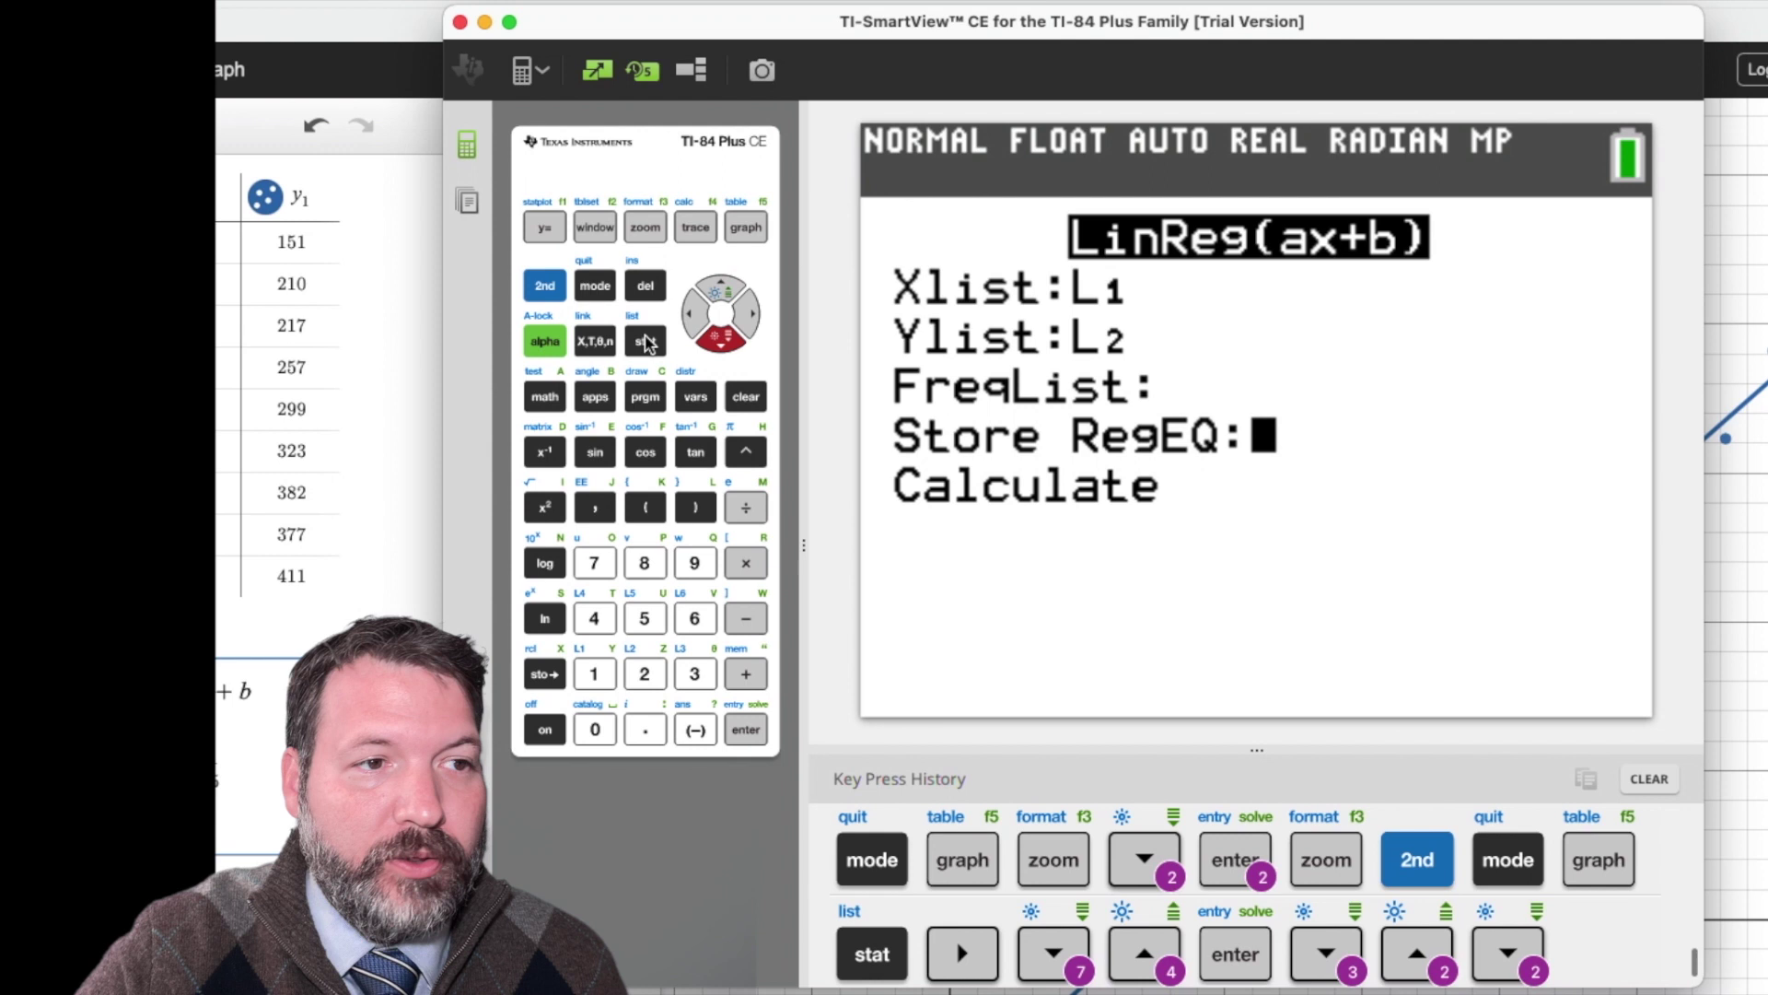
pyautogui.click(702, 399)
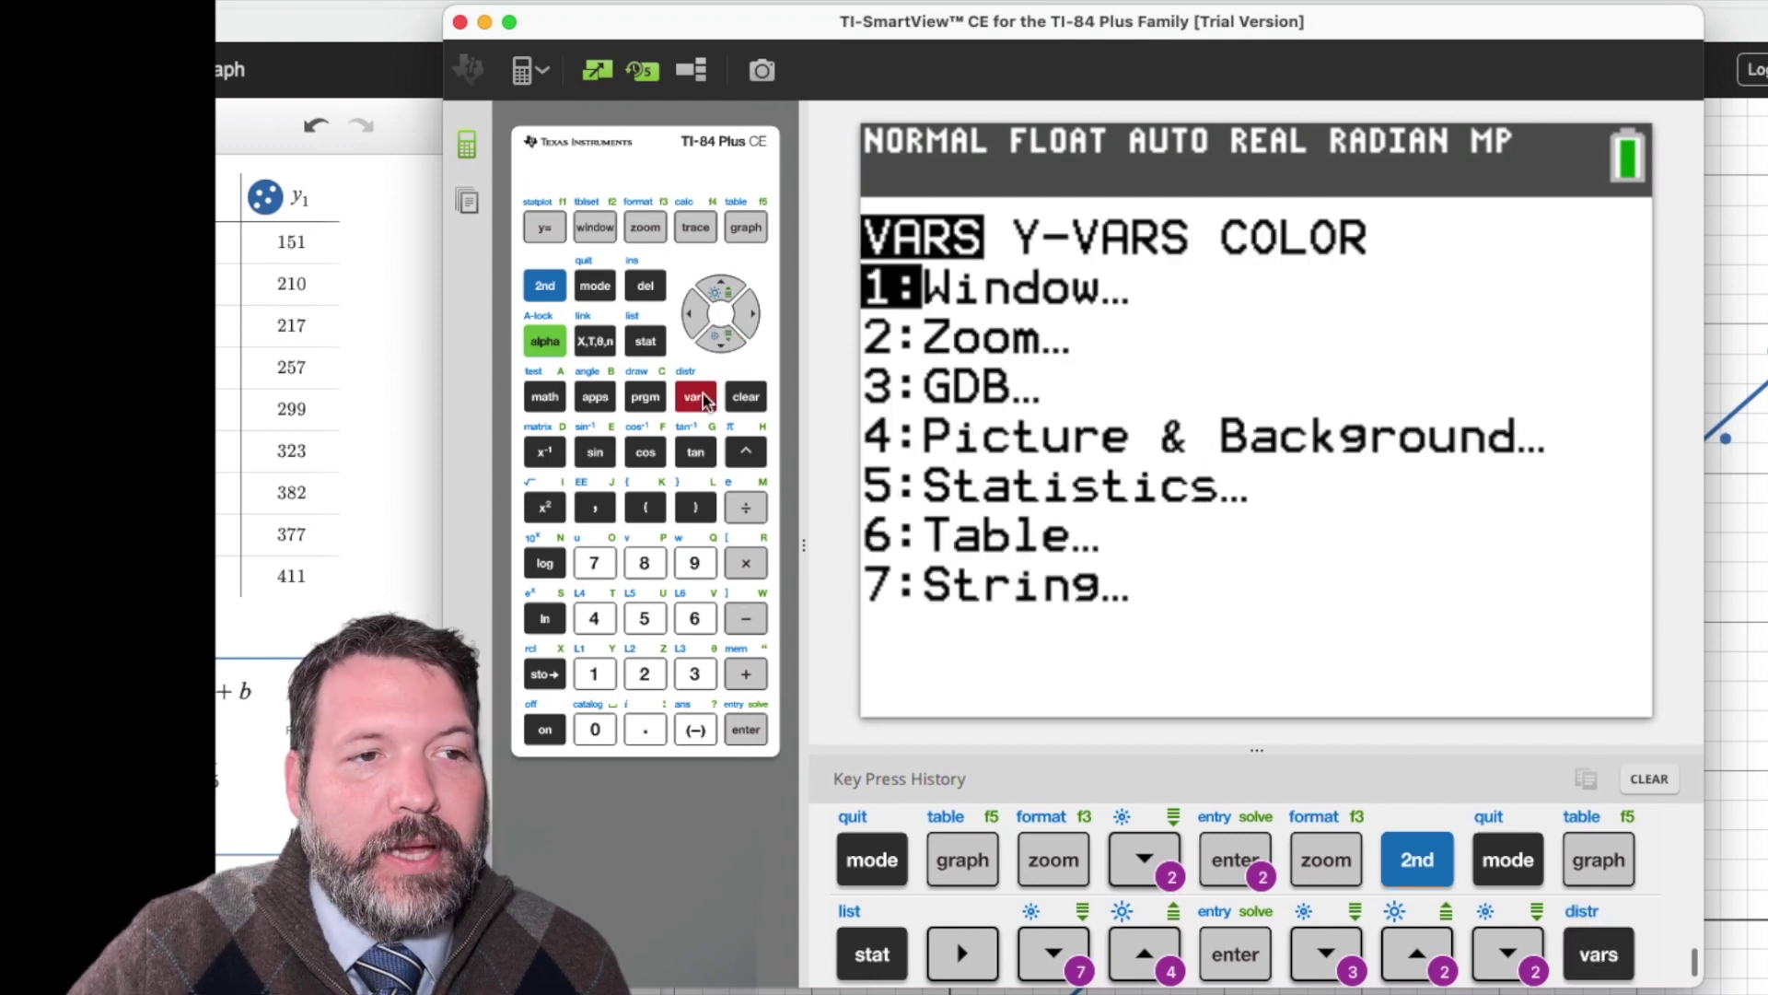
pyautogui.press('Right')
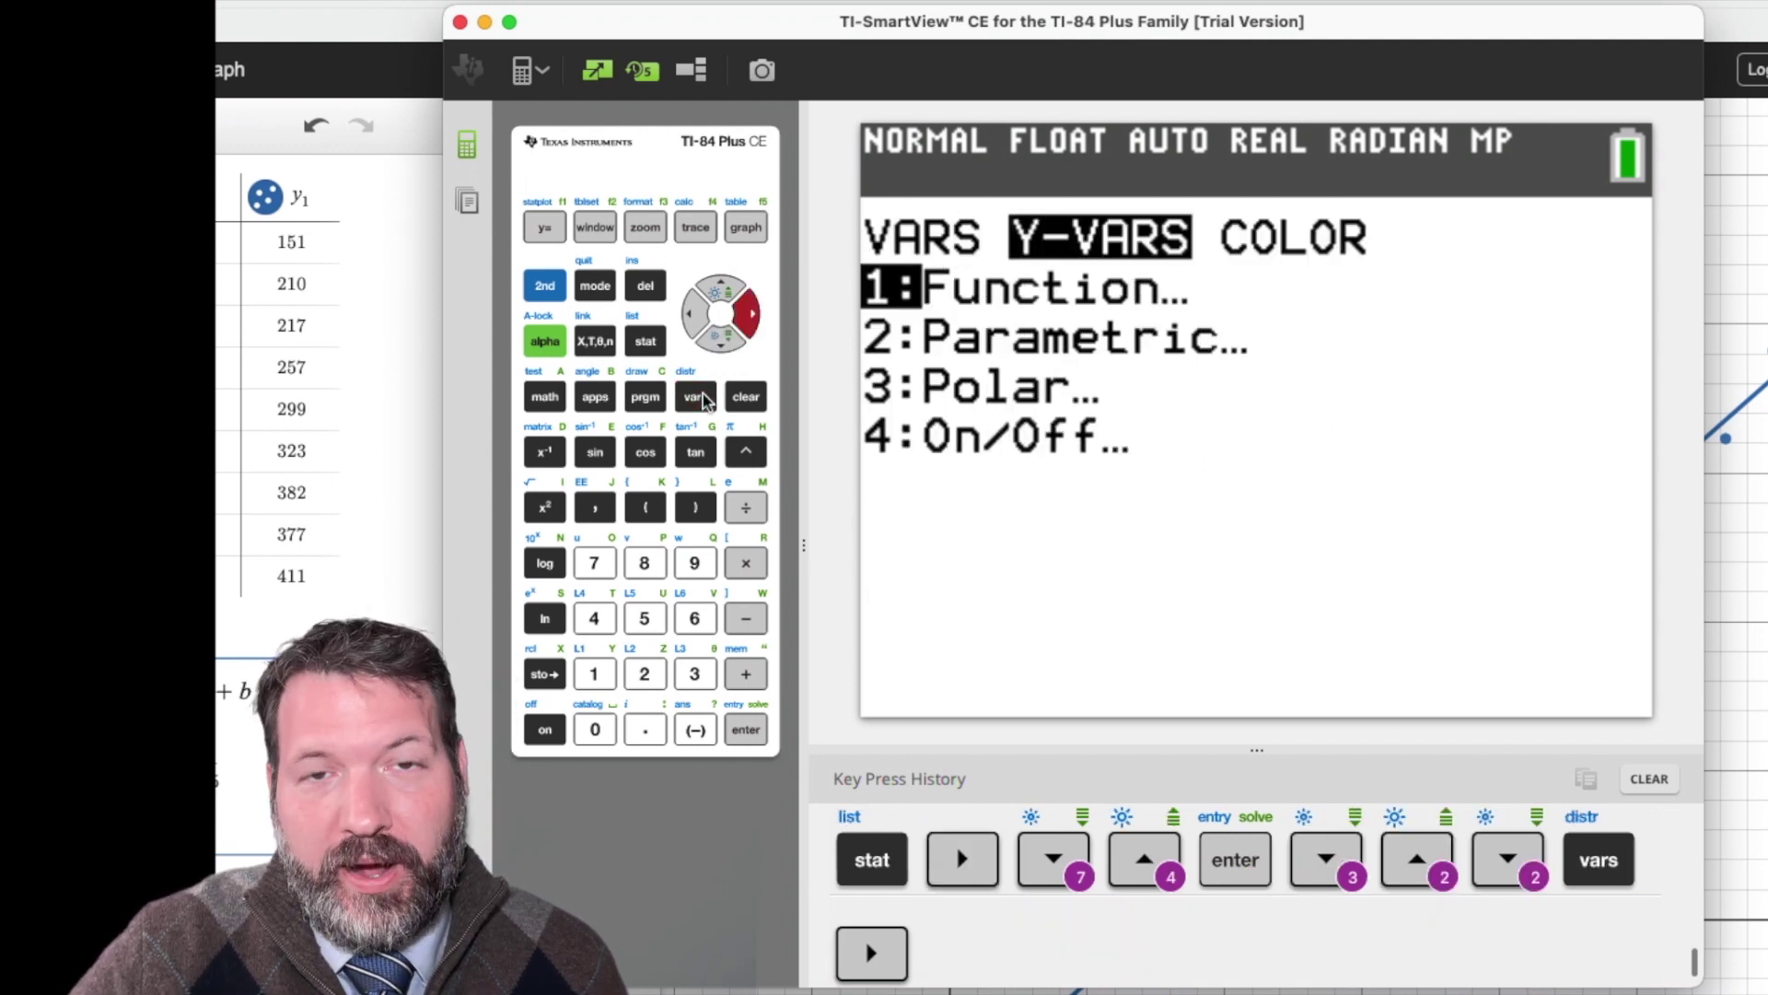
pyautogui.press('Return')
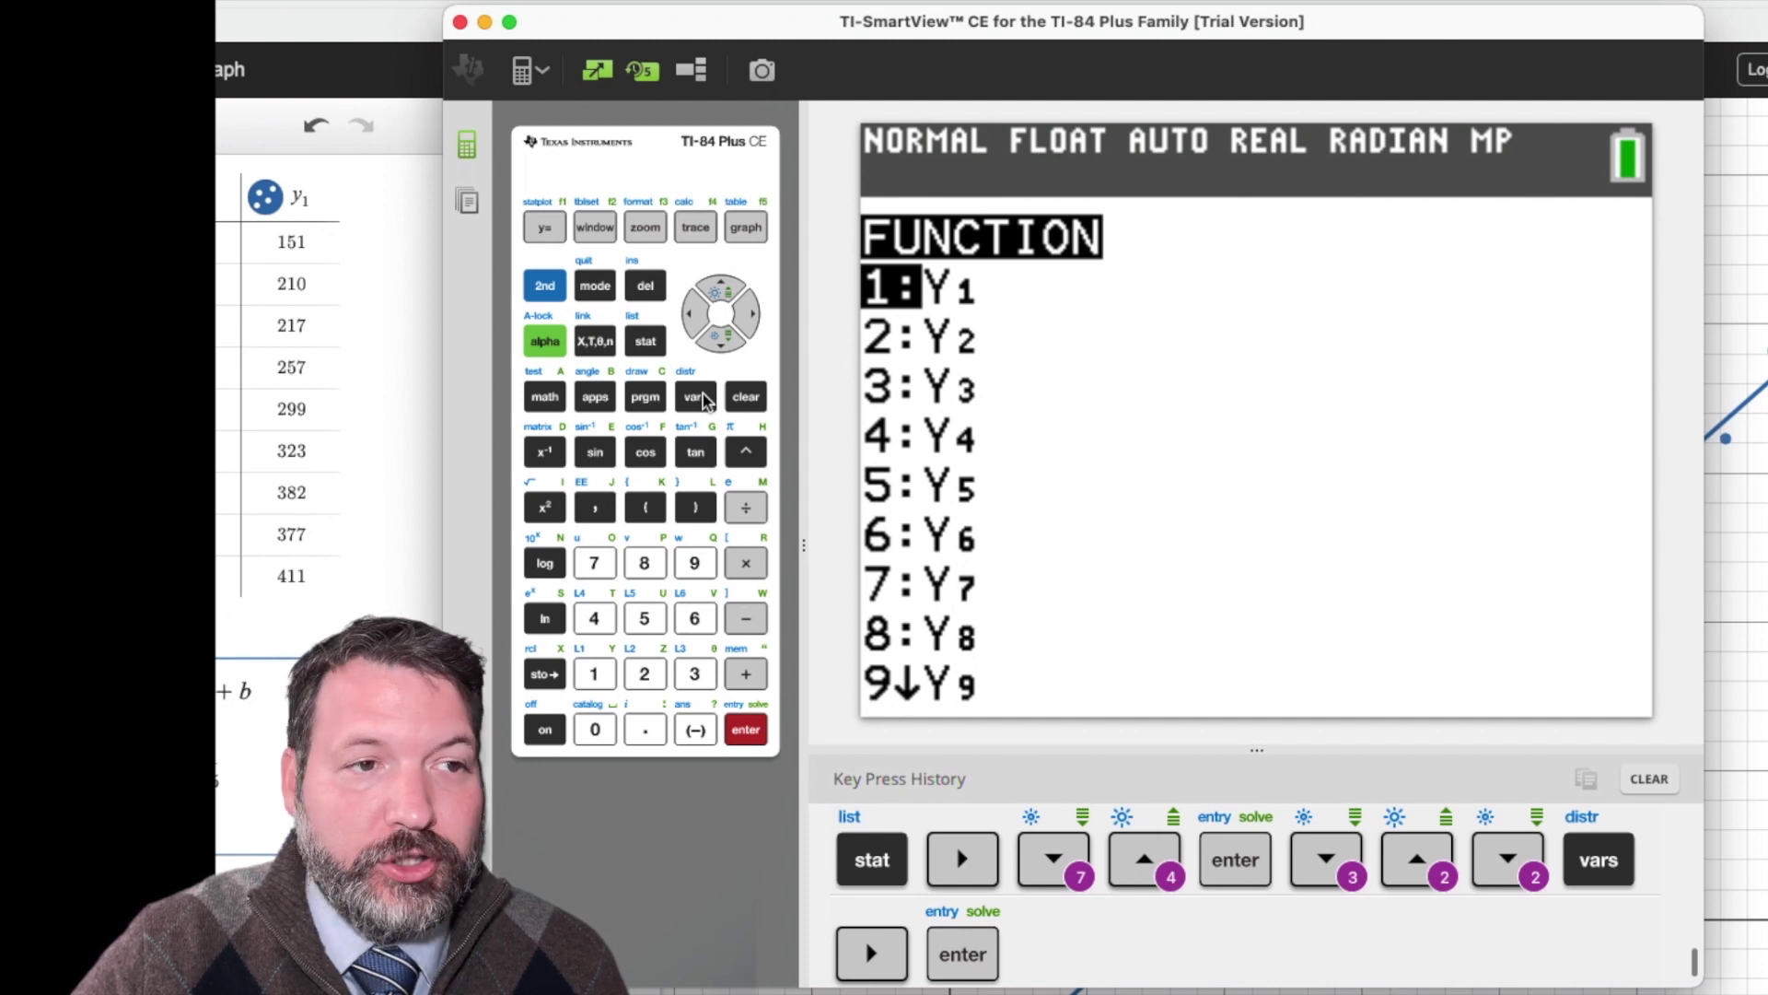
pyautogui.press('Return')
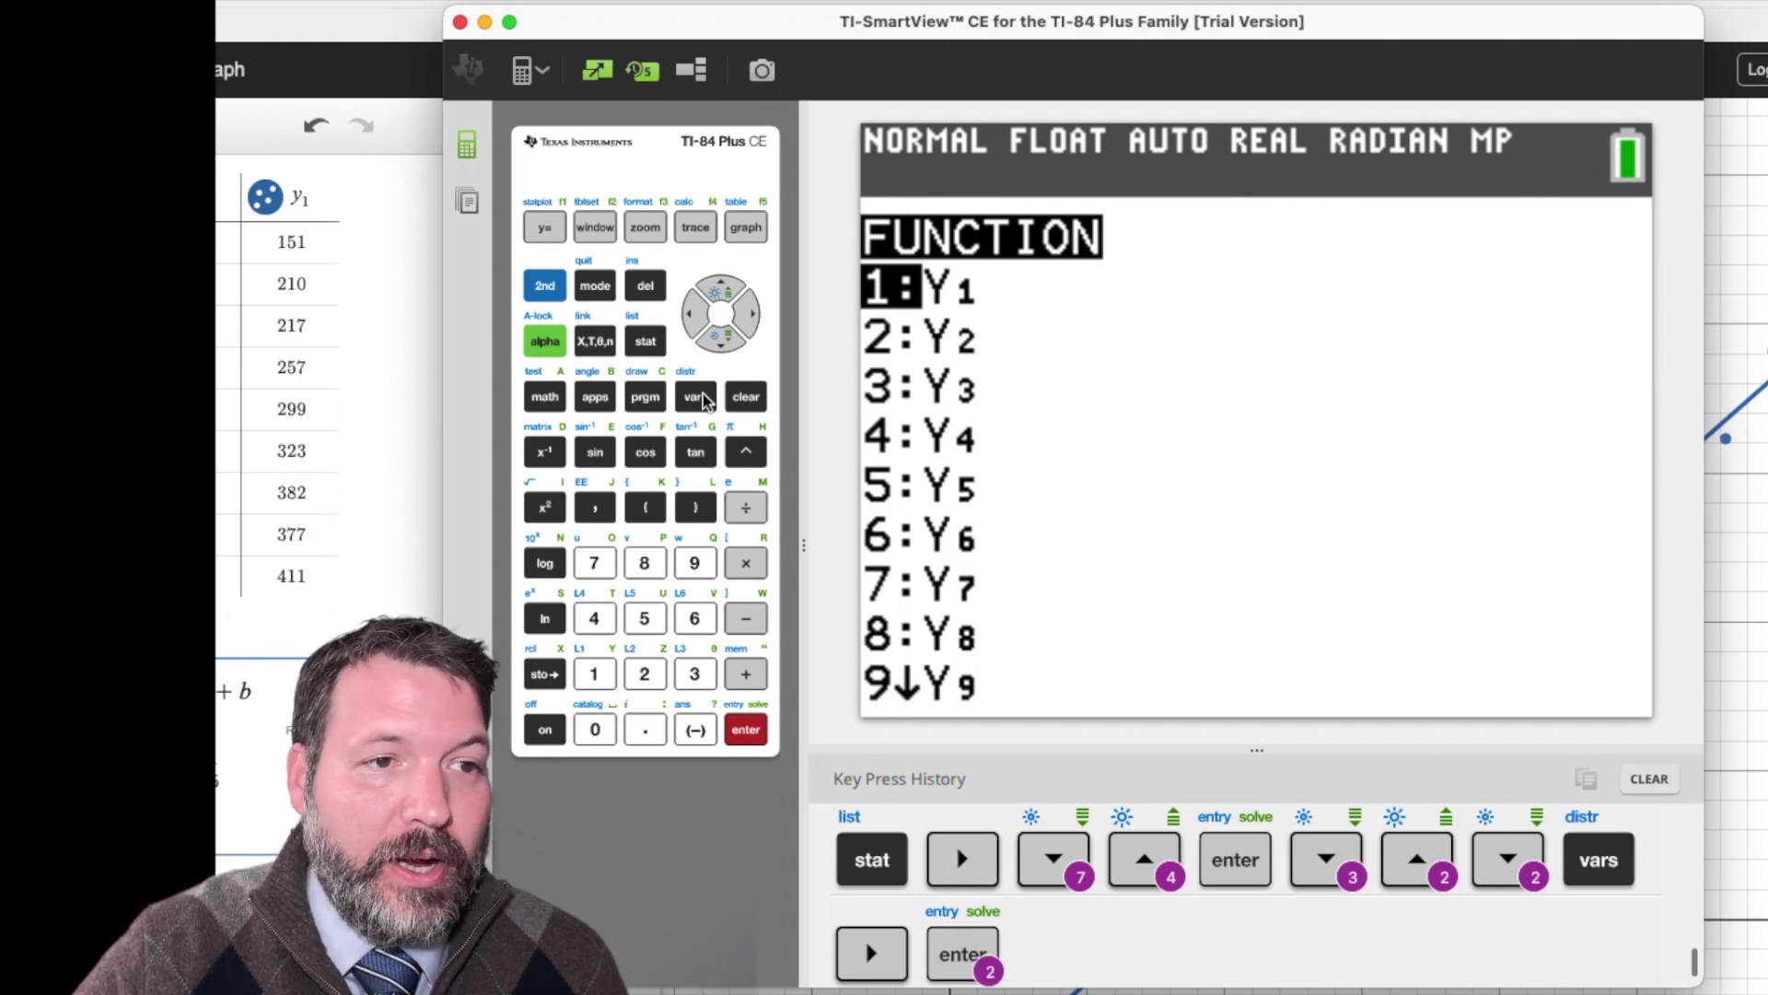
pyautogui.press('Down')
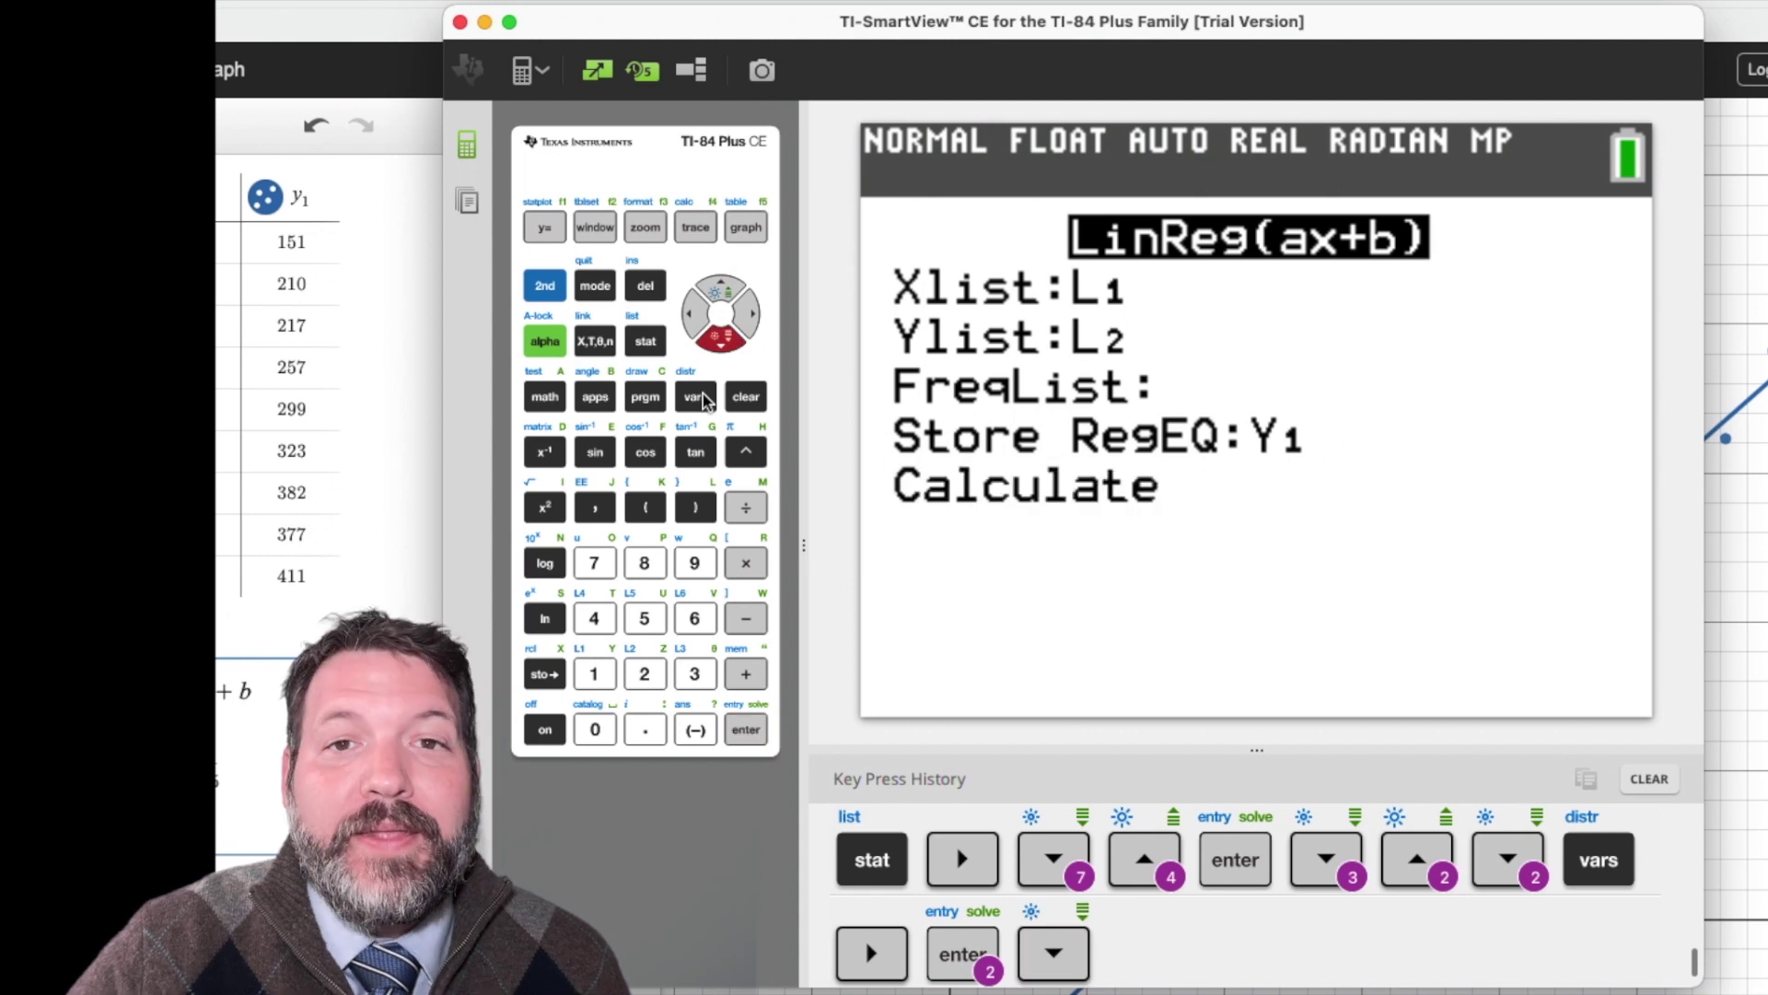
pyautogui.press('Return')
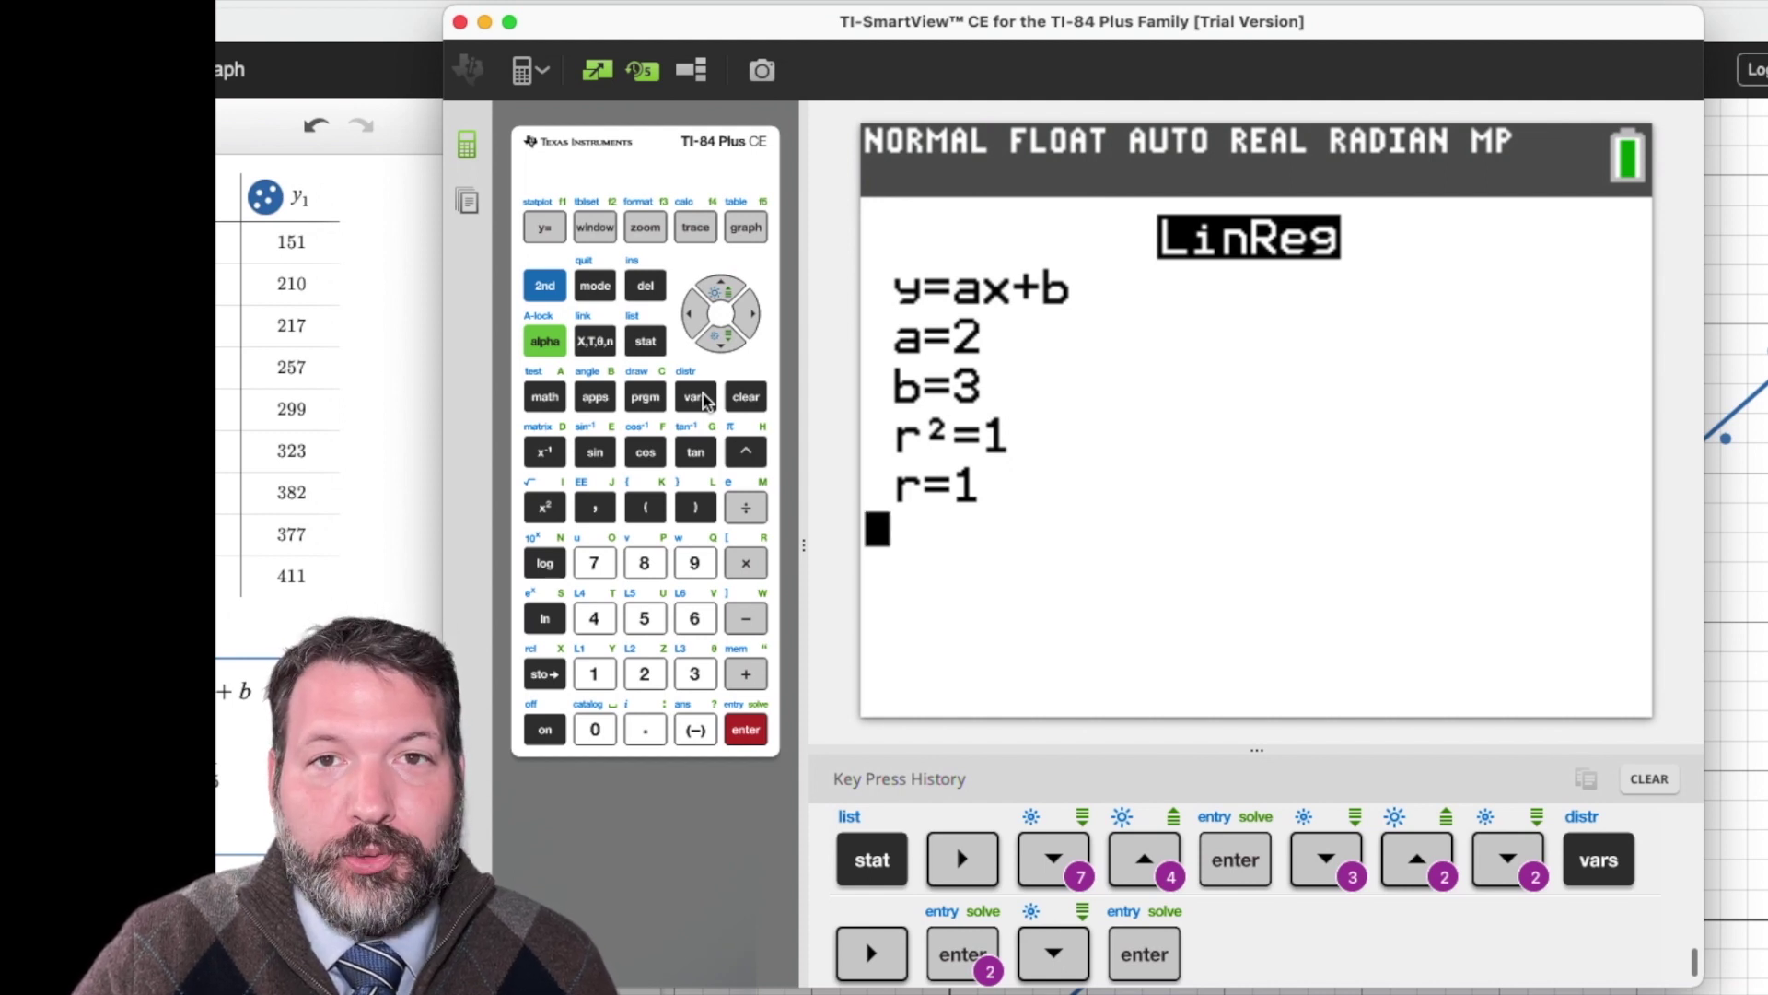
# Step: Confirm Y1=2X+3 in the Y= editor and graph it with the two points
pyautogui.click(534, 227)
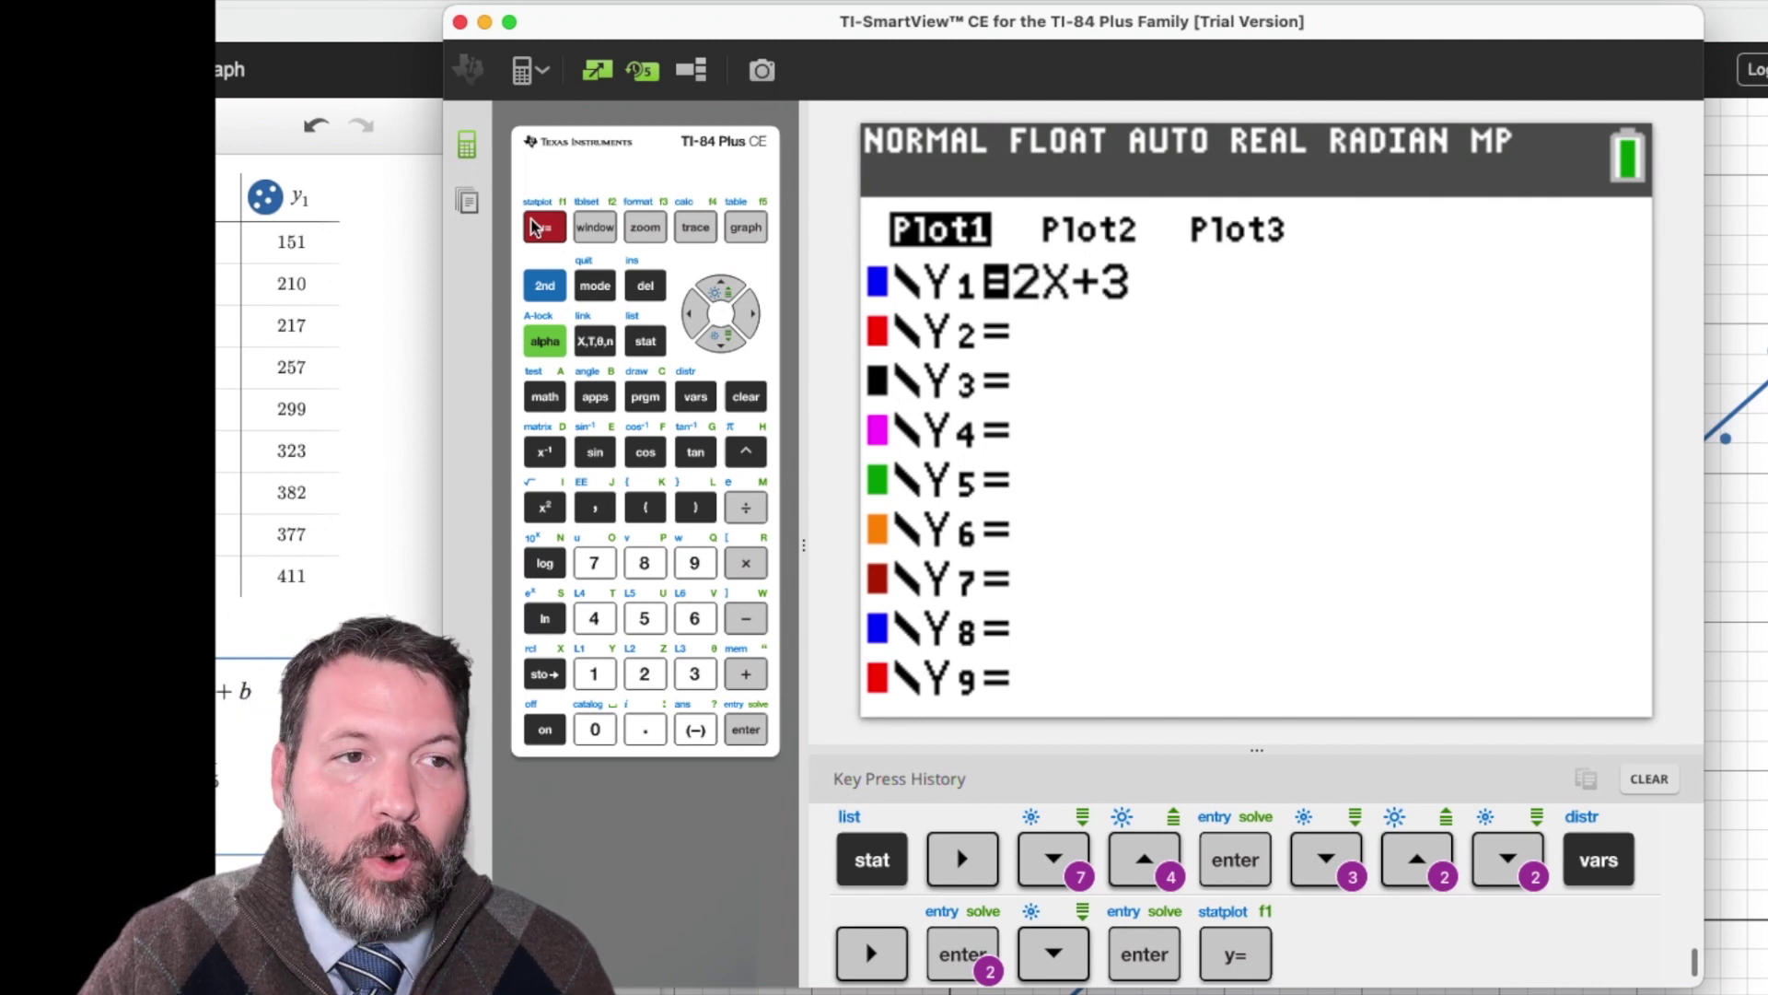
pyautogui.click(746, 228)
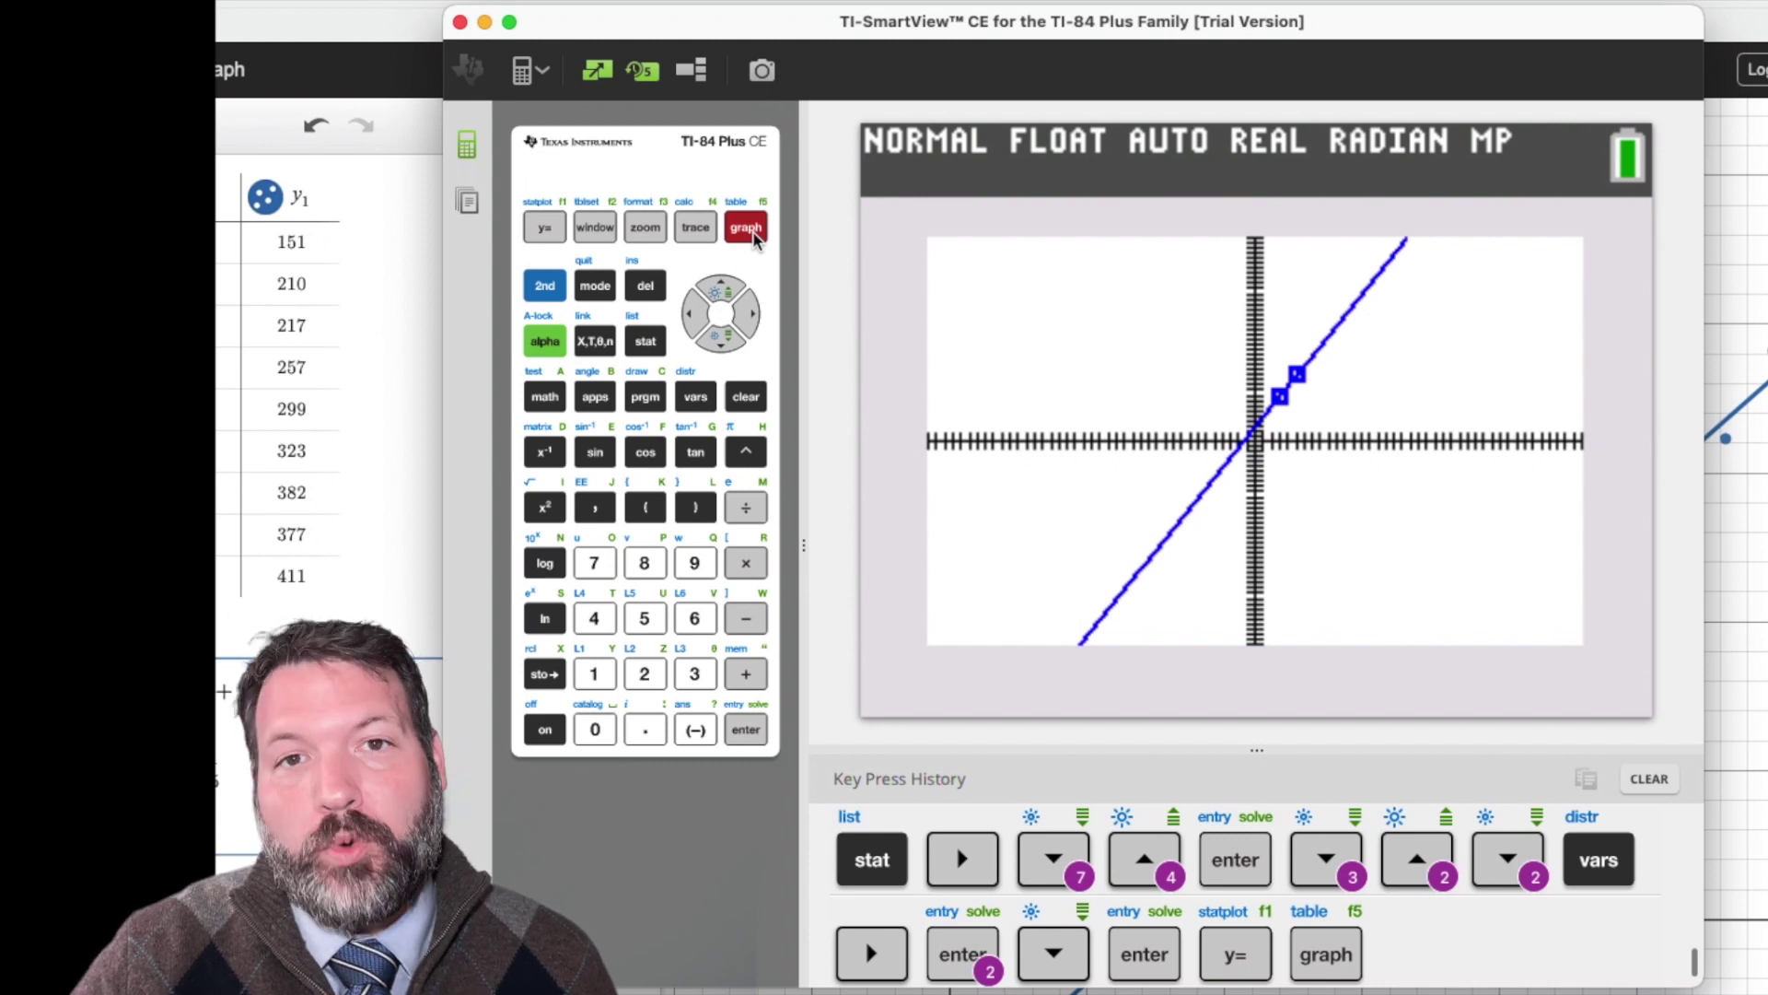
# Step: Show the STAT CALC list of regressions, from 1-Var Stats to LnReg
pyautogui.click(647, 341)
pyautogui.press('Right')
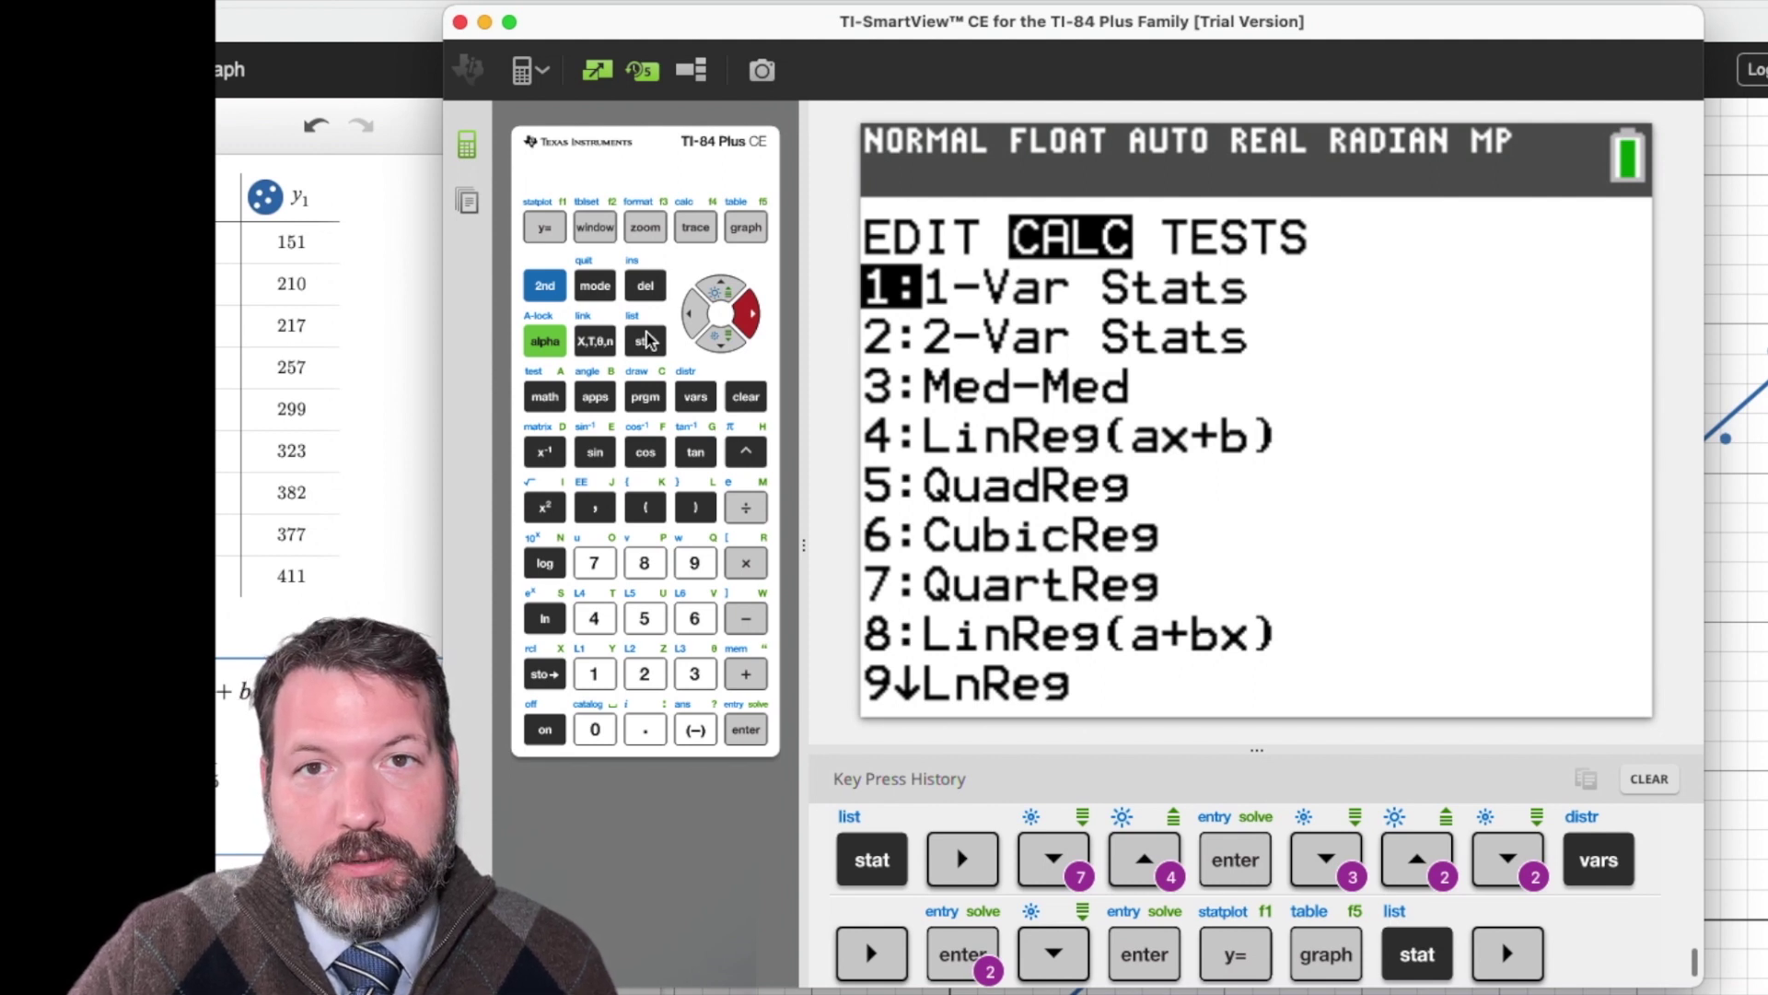
# Step: Quit to the home screen and reopen the list editor showing the nine L1/L2 pairs
pyautogui.press('Left')
pyautogui.press('Escape')
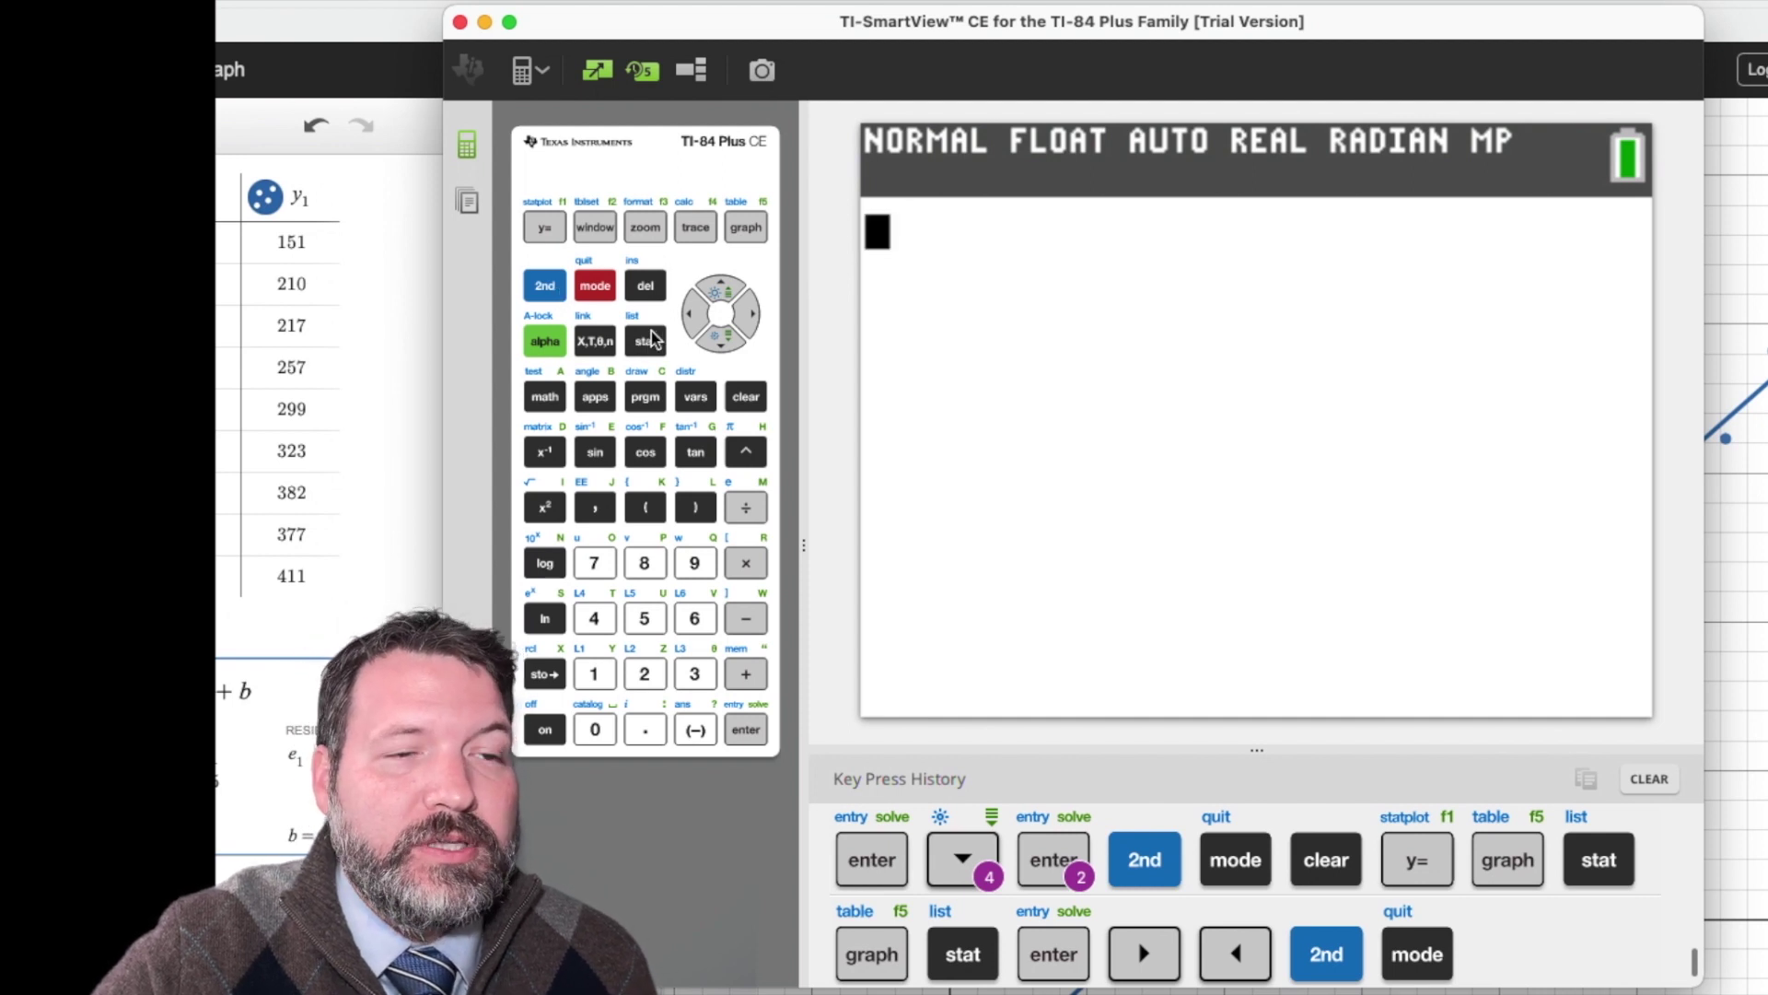
pyautogui.click(554, 293)
pyautogui.click(644, 341)
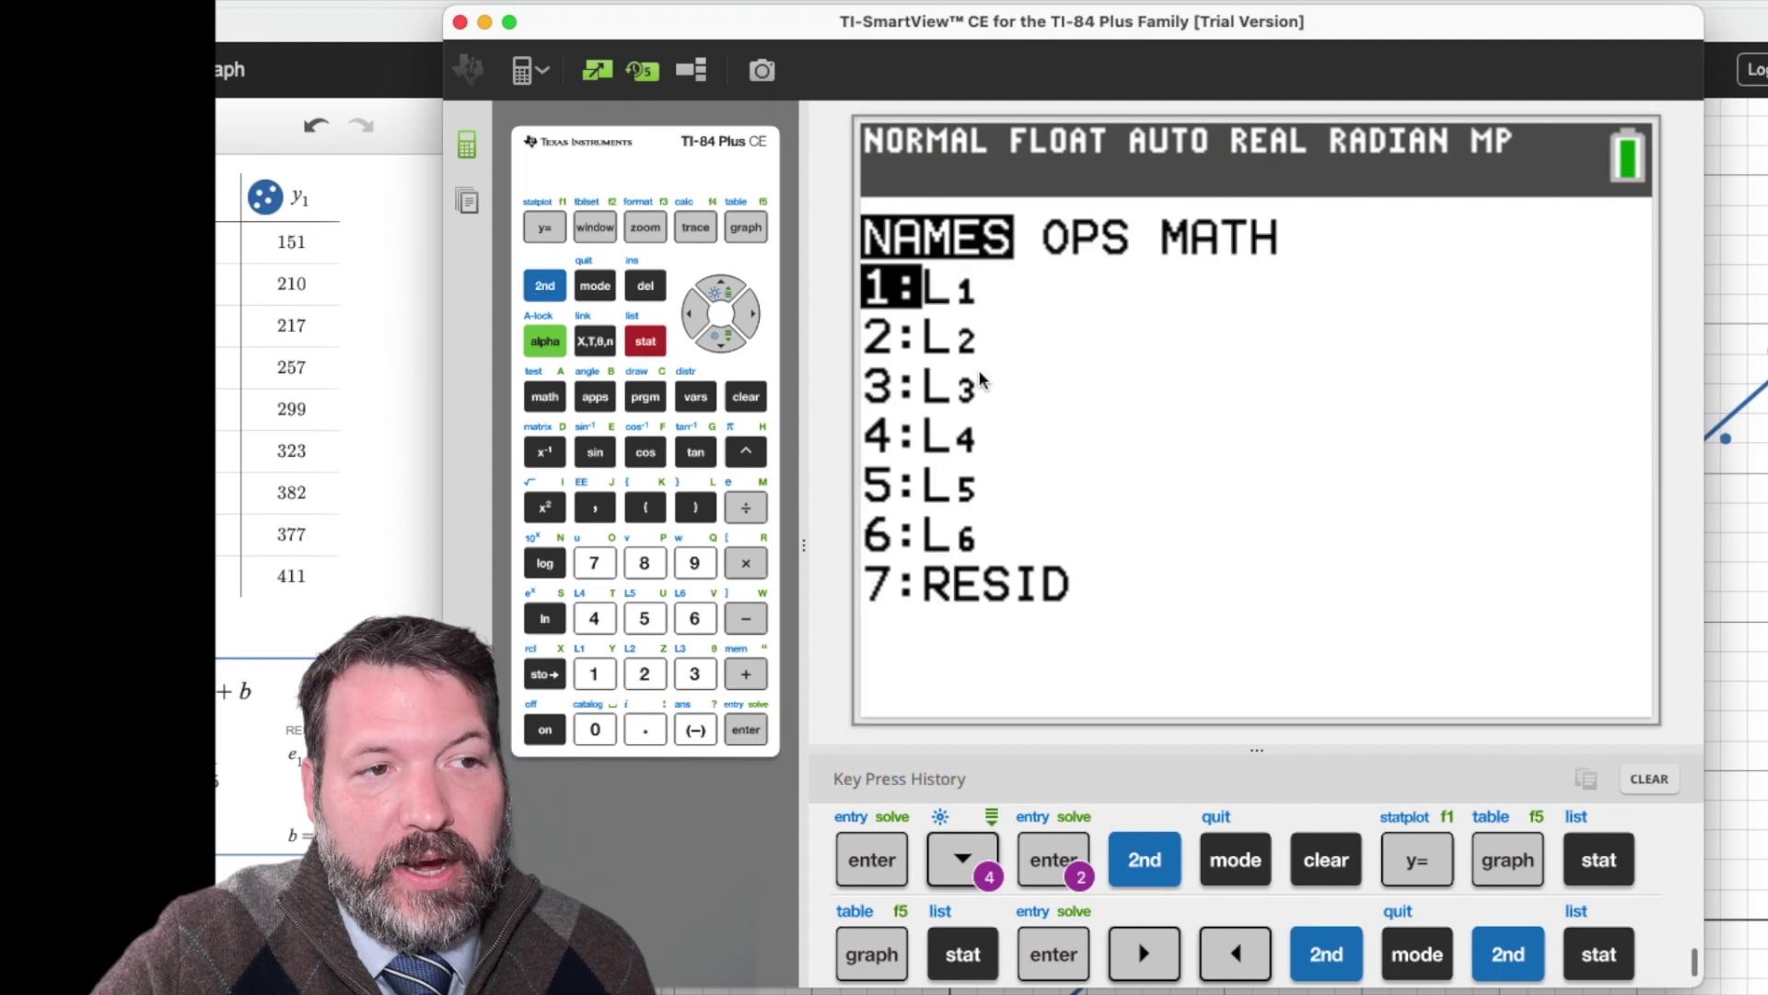
pyautogui.click(646, 341)
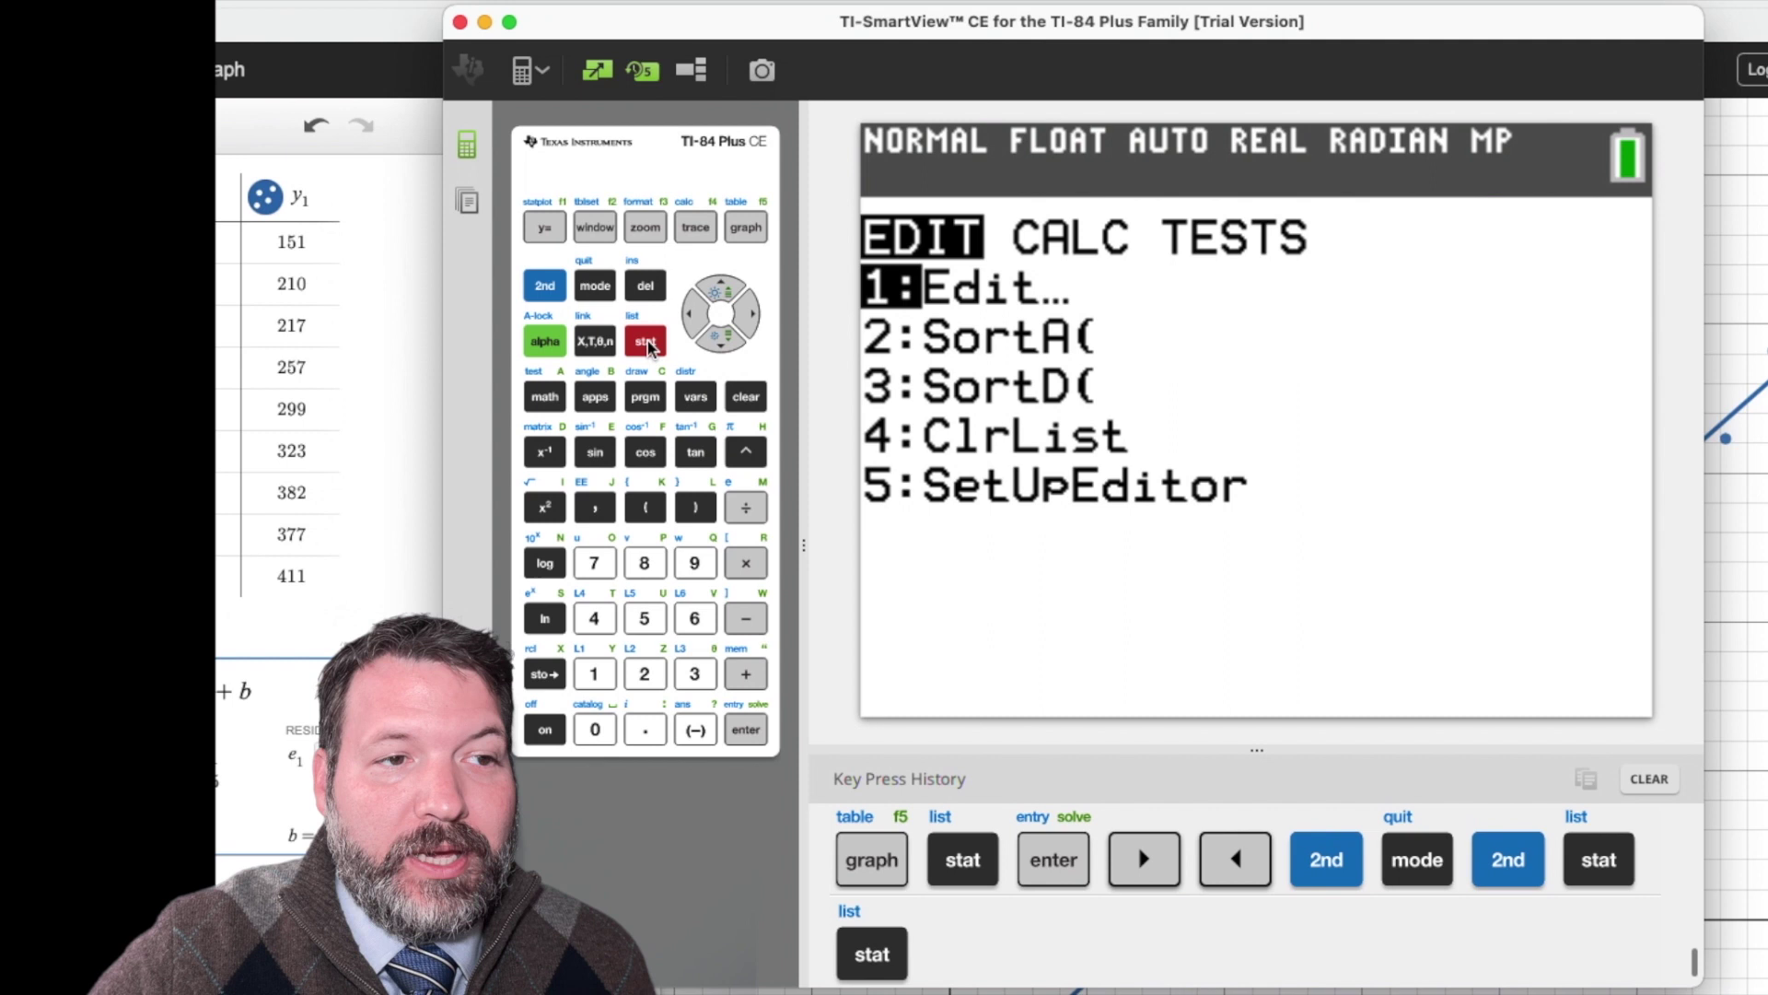
pyautogui.press('Return')
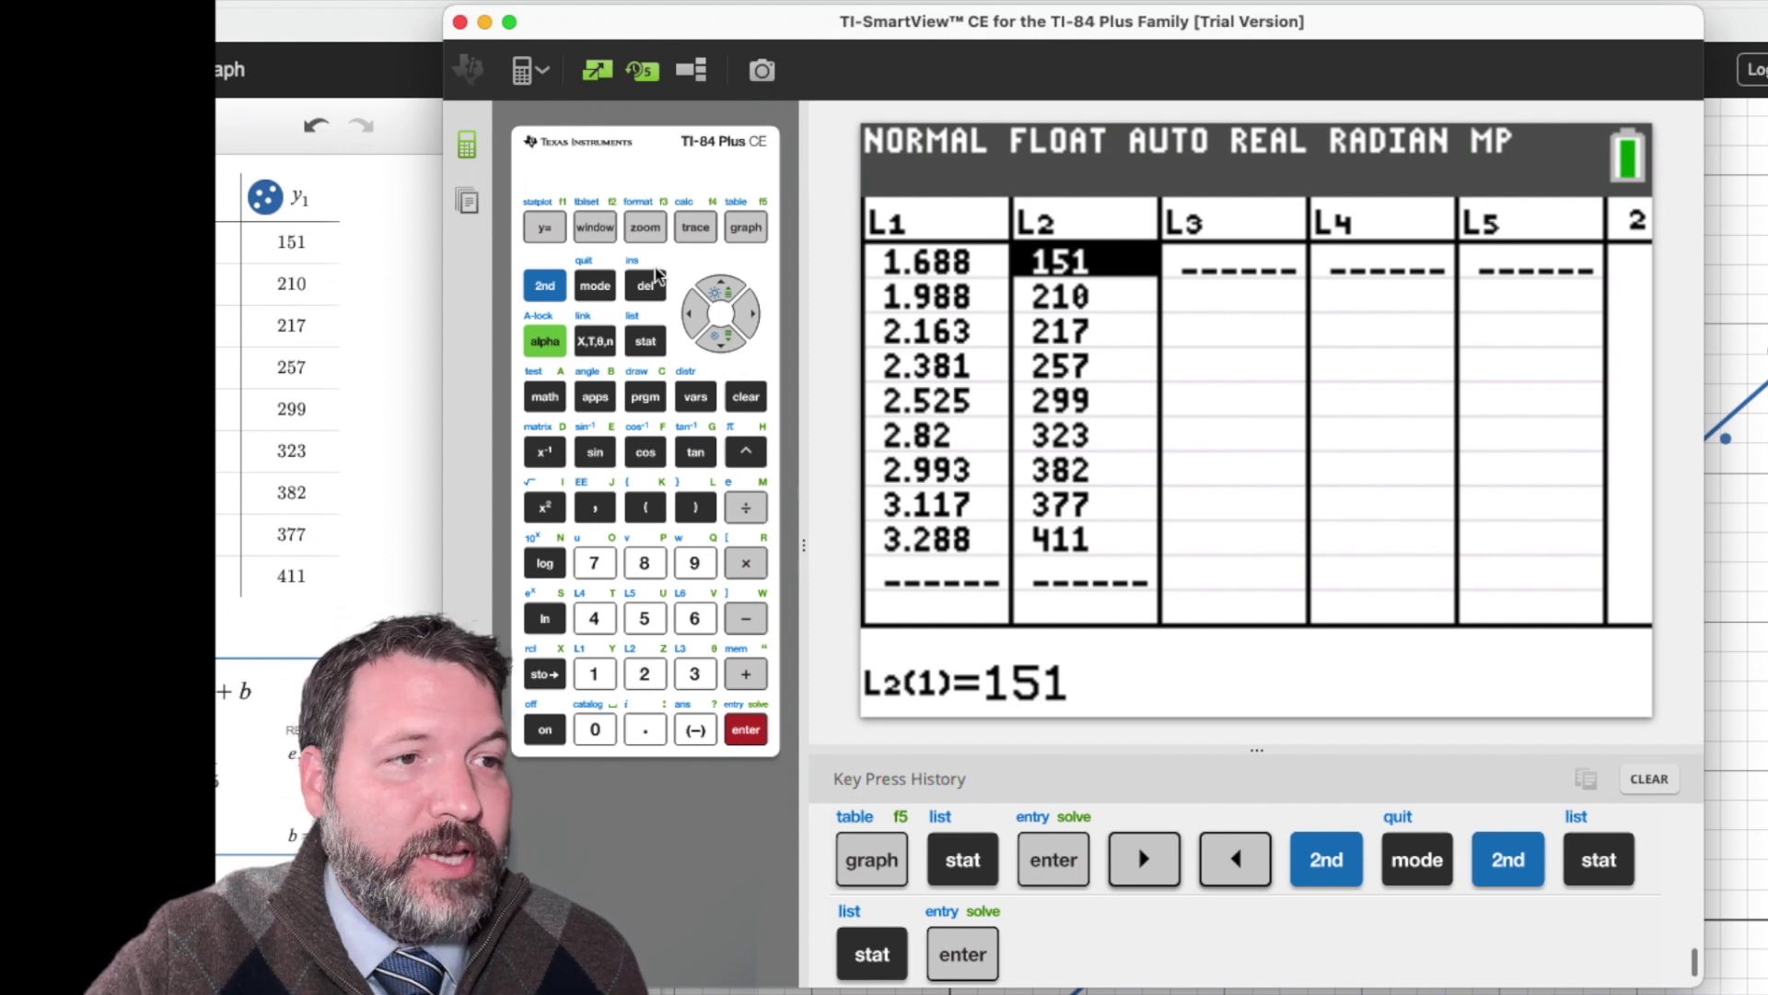
# Step: Open the Plot1 settings in STAT PLOT, try switching it on, then redisplay the graph
pyautogui.click(746, 228)
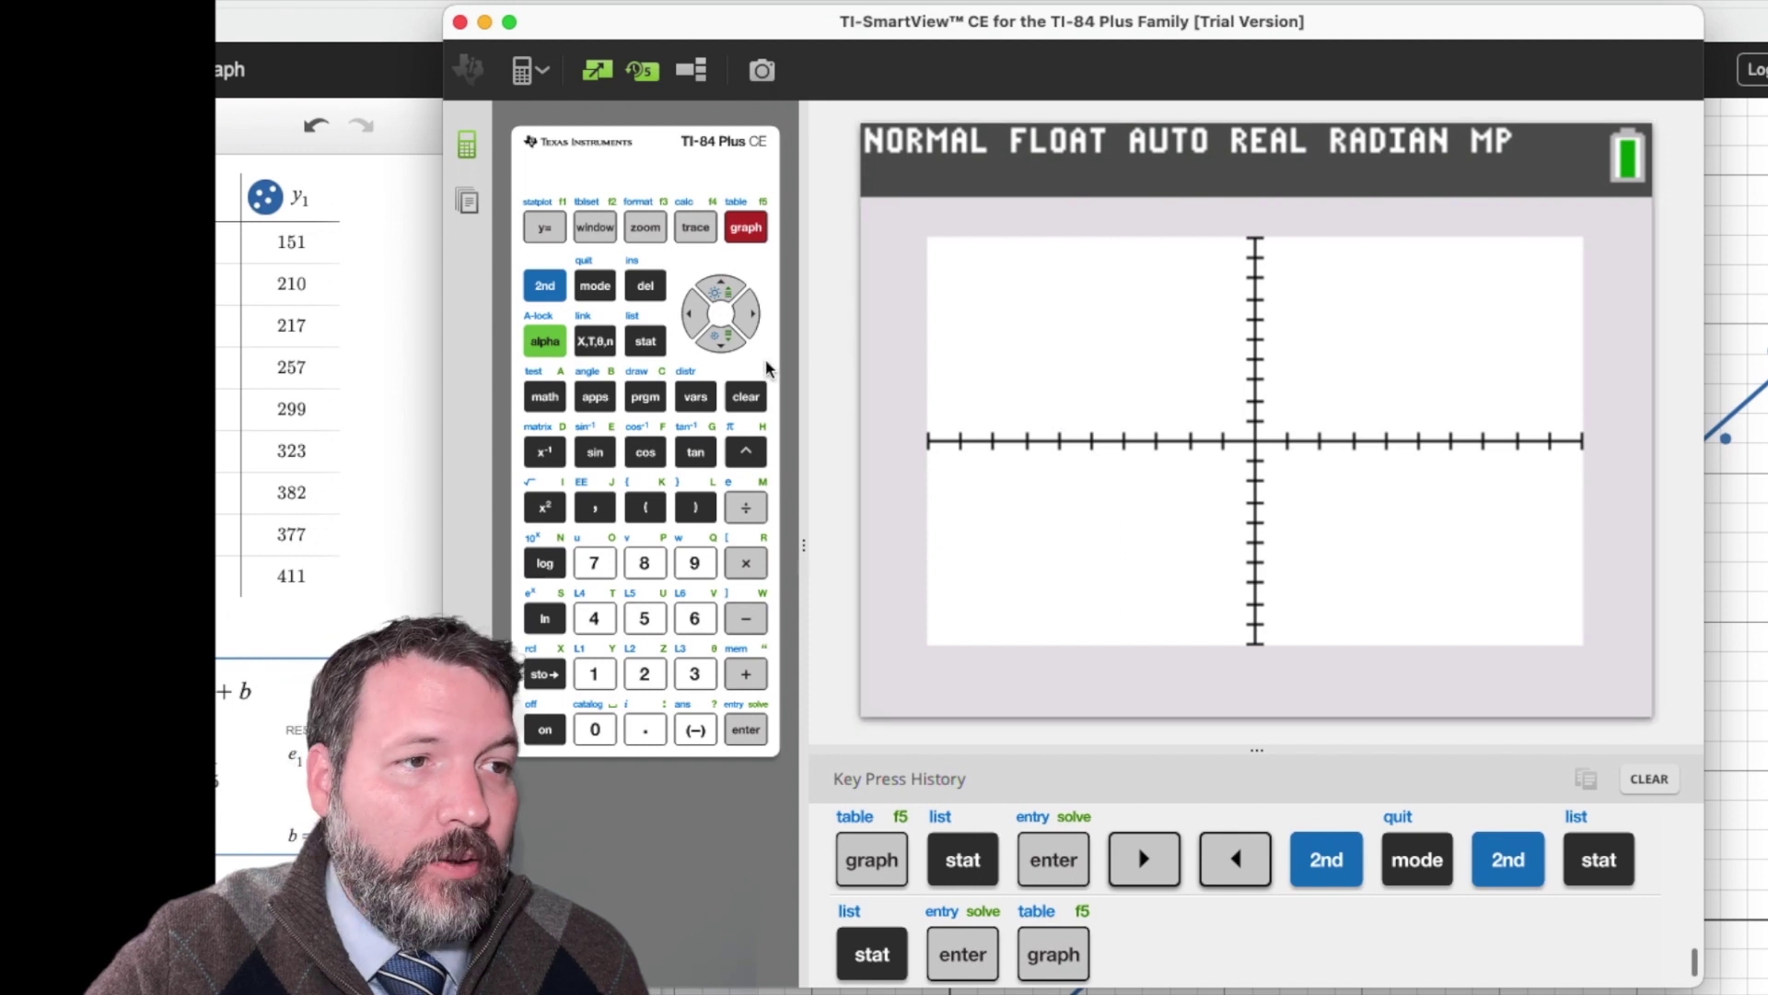
pyautogui.click(549, 287)
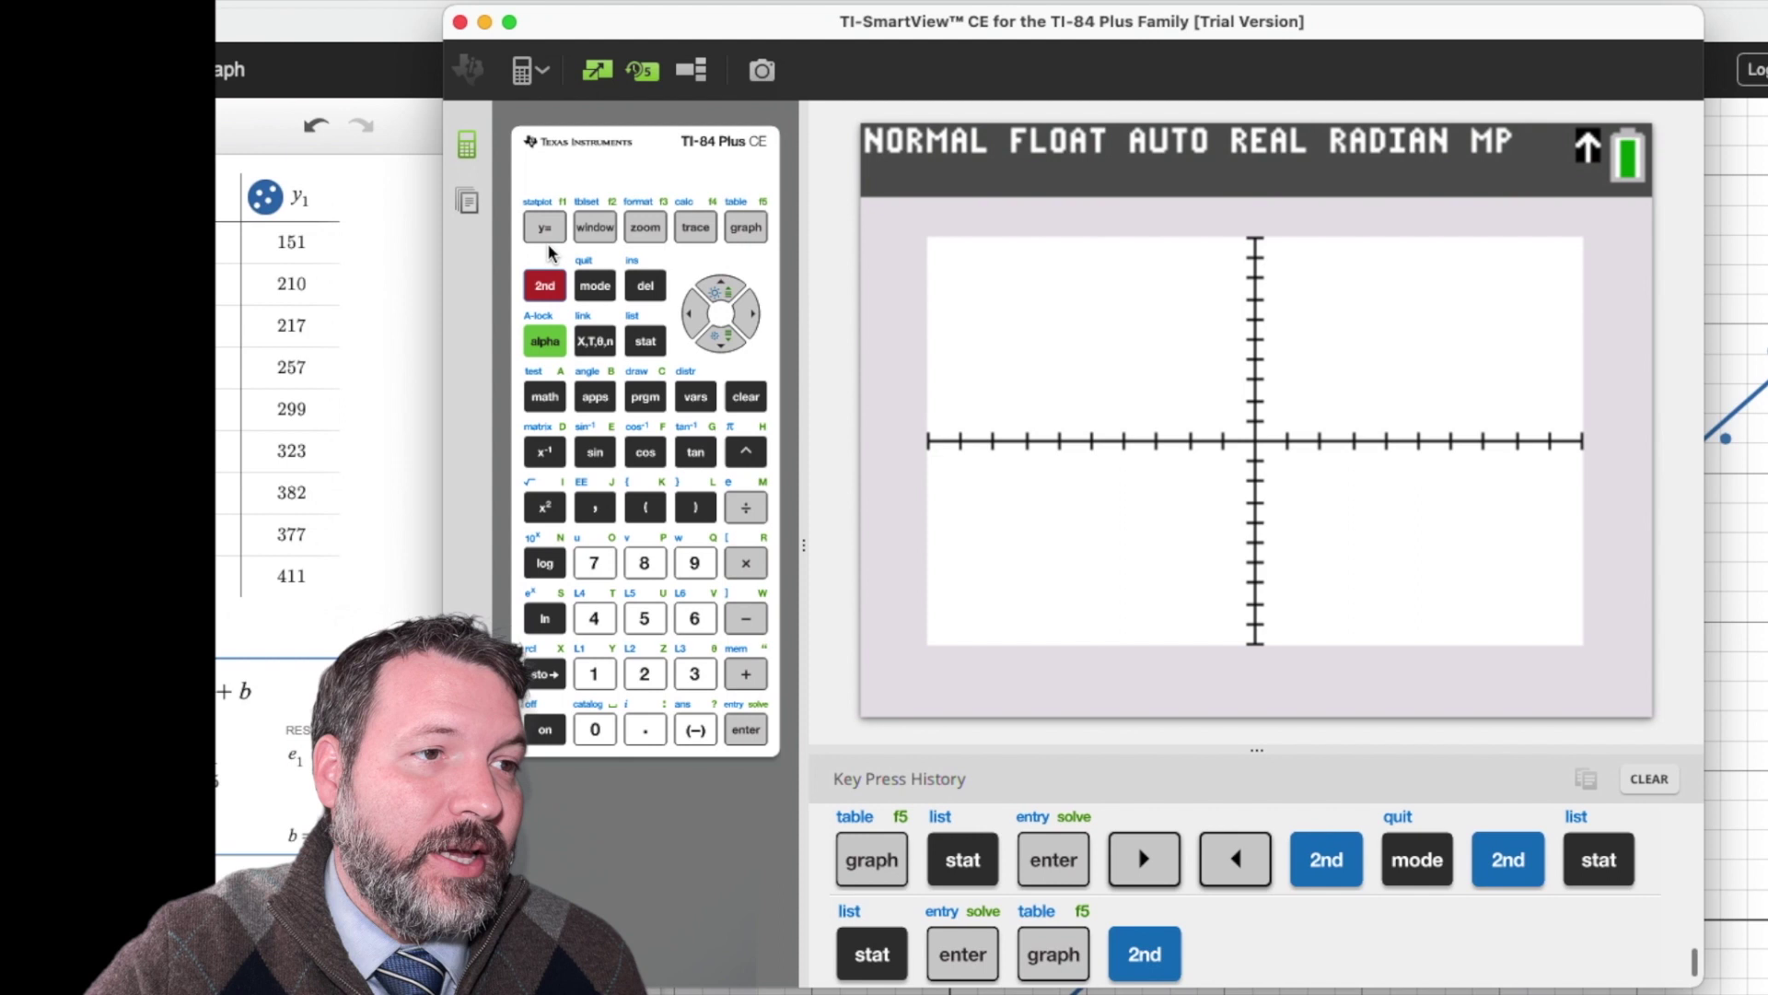
pyautogui.click(545, 228)
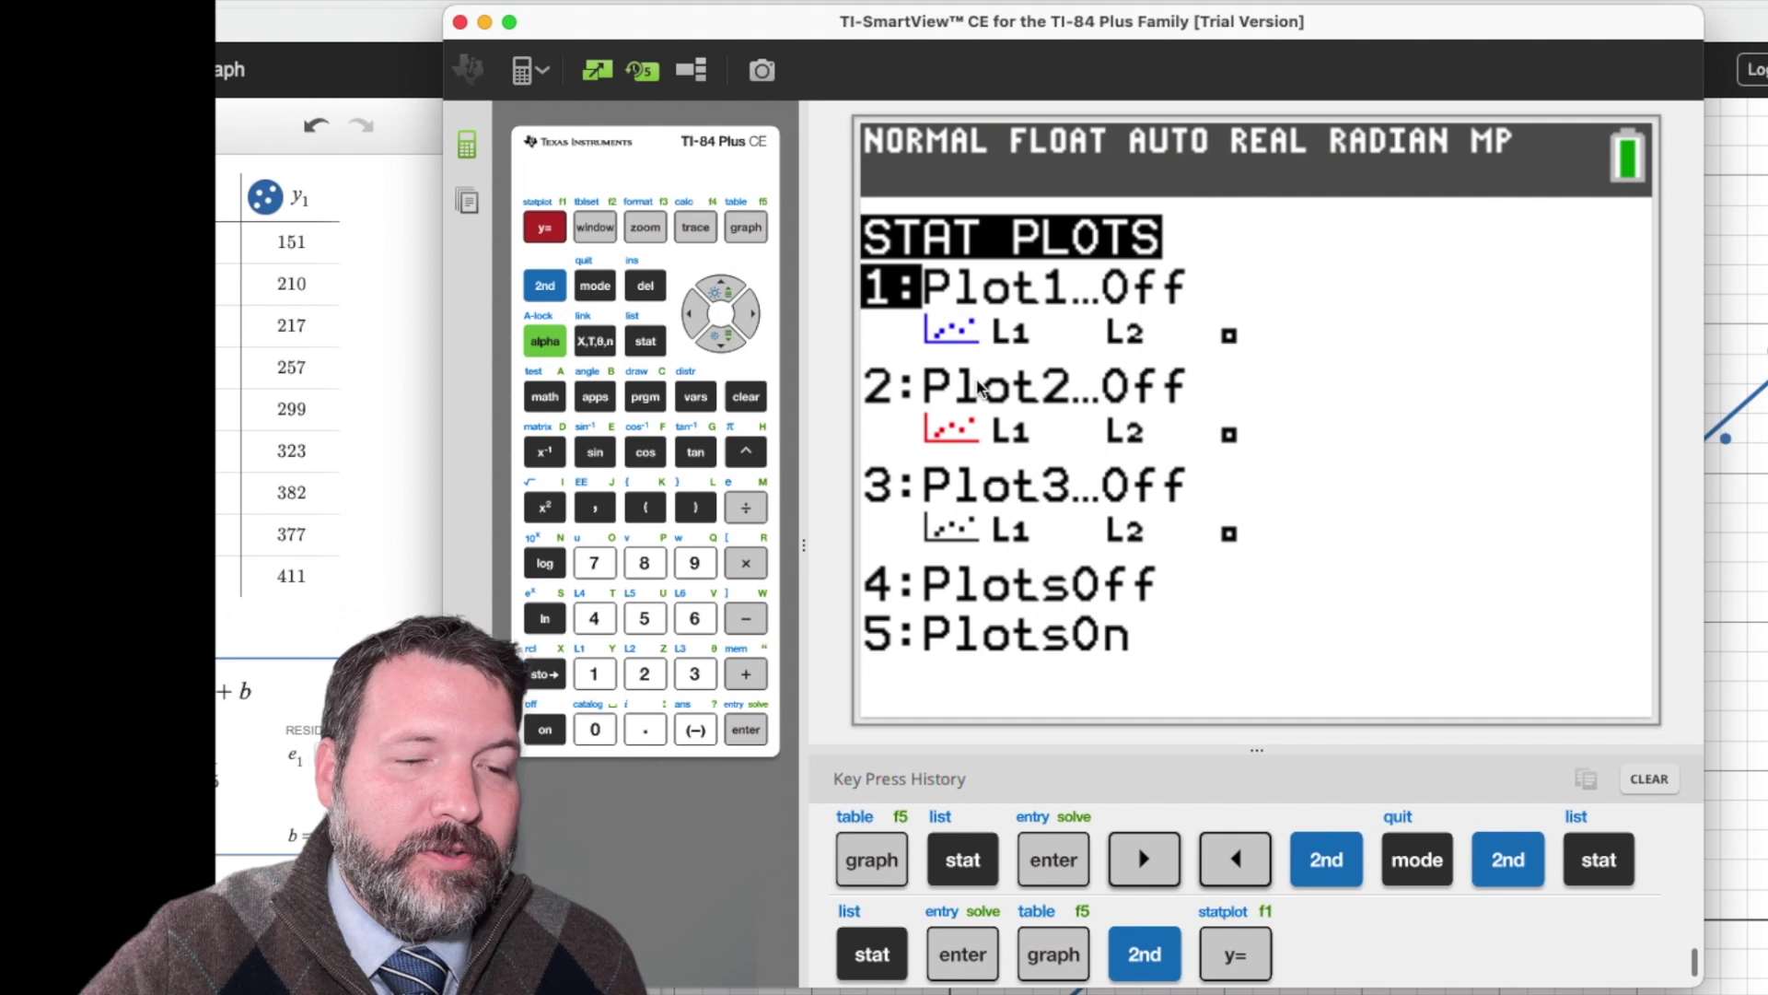
pyautogui.press('Return')
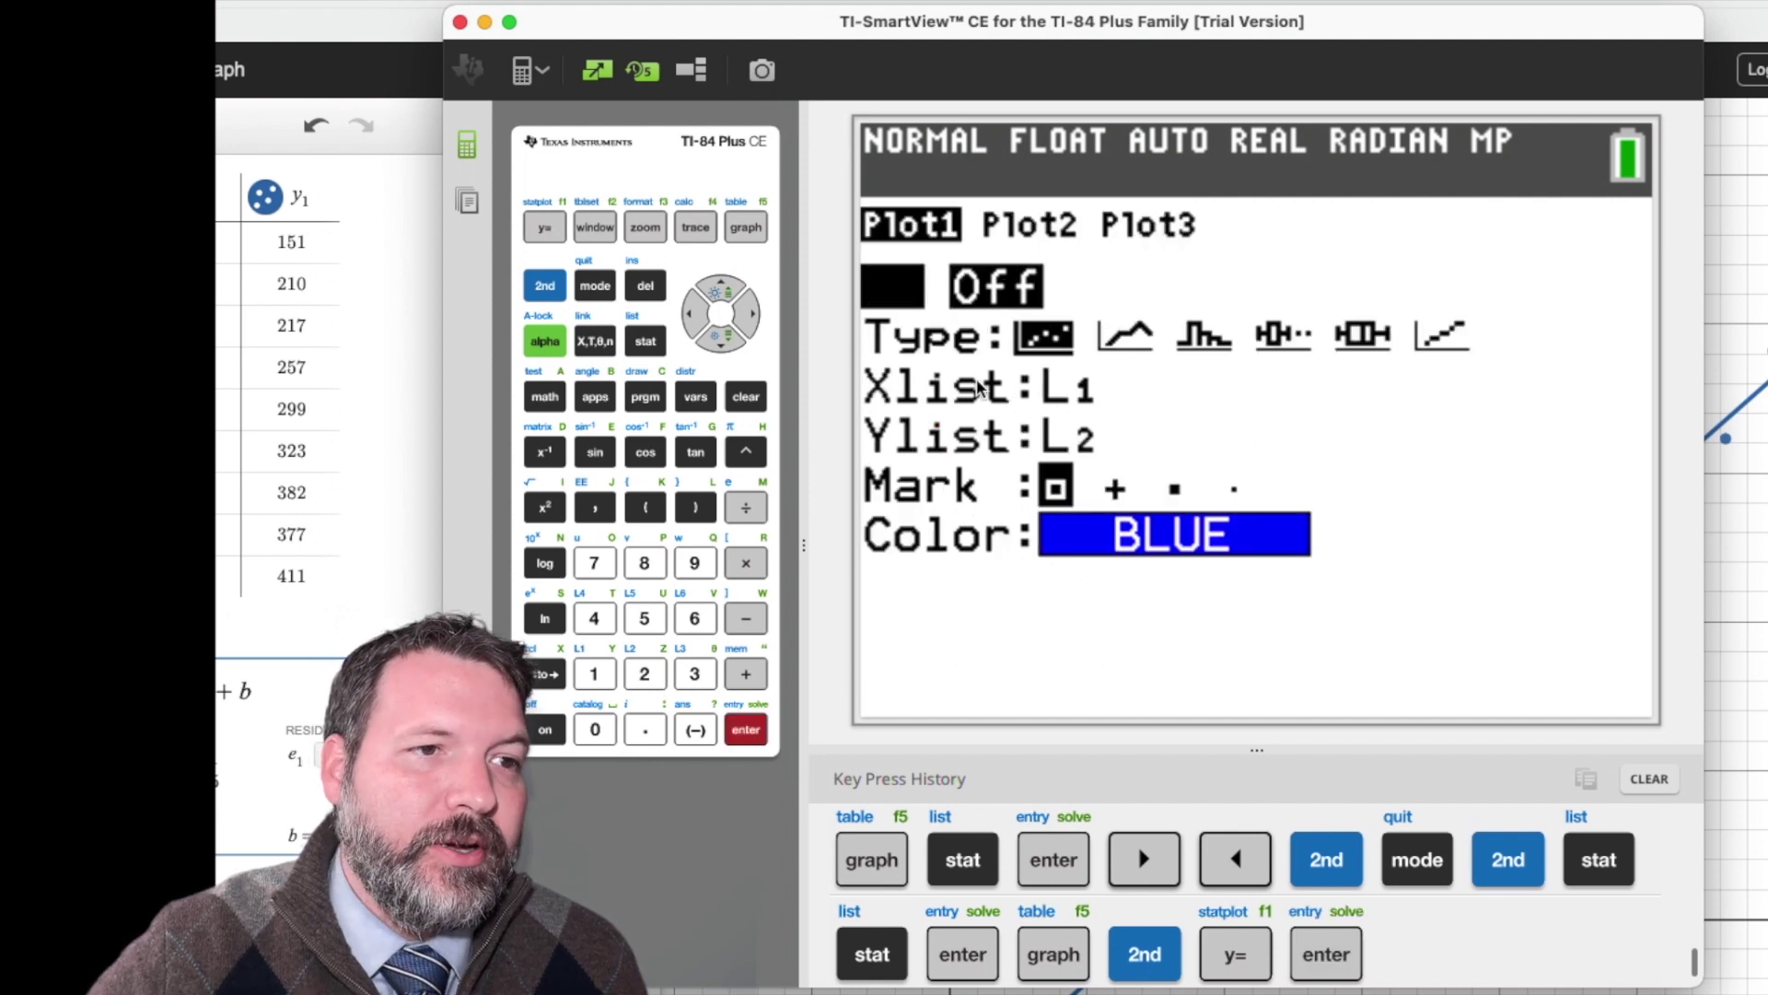
pyautogui.press('Return')
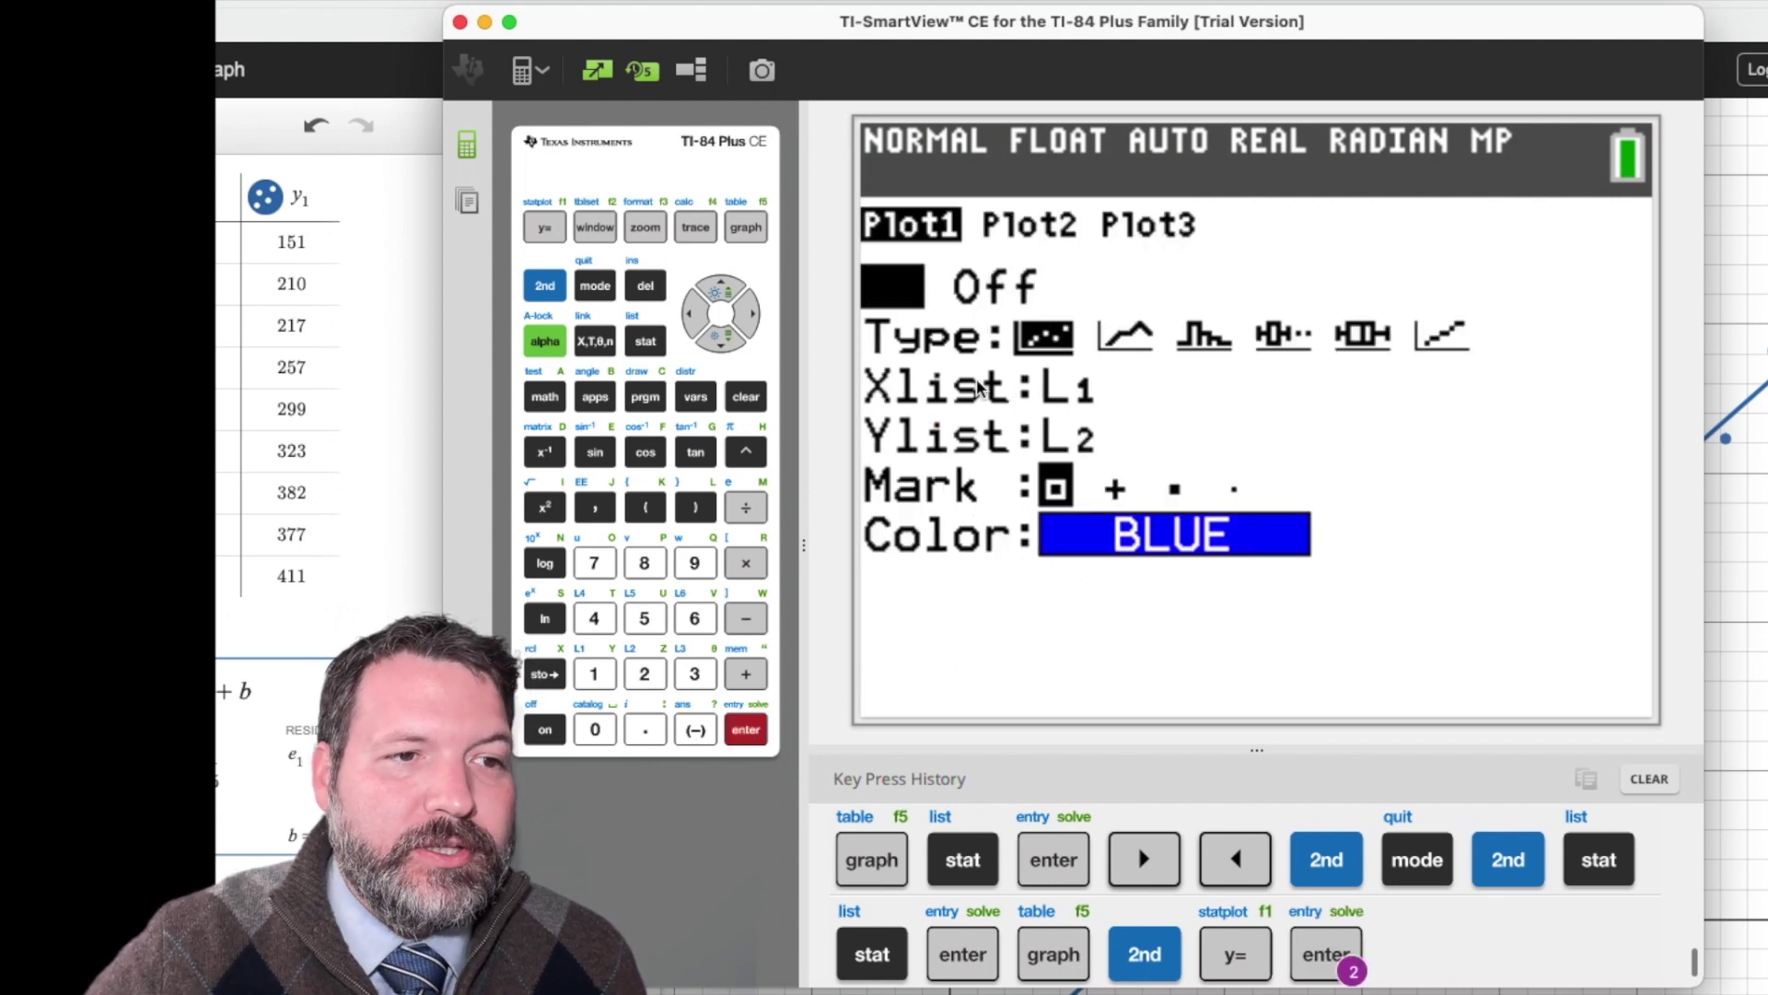
pyautogui.click(545, 286)
pyautogui.click(595, 286)
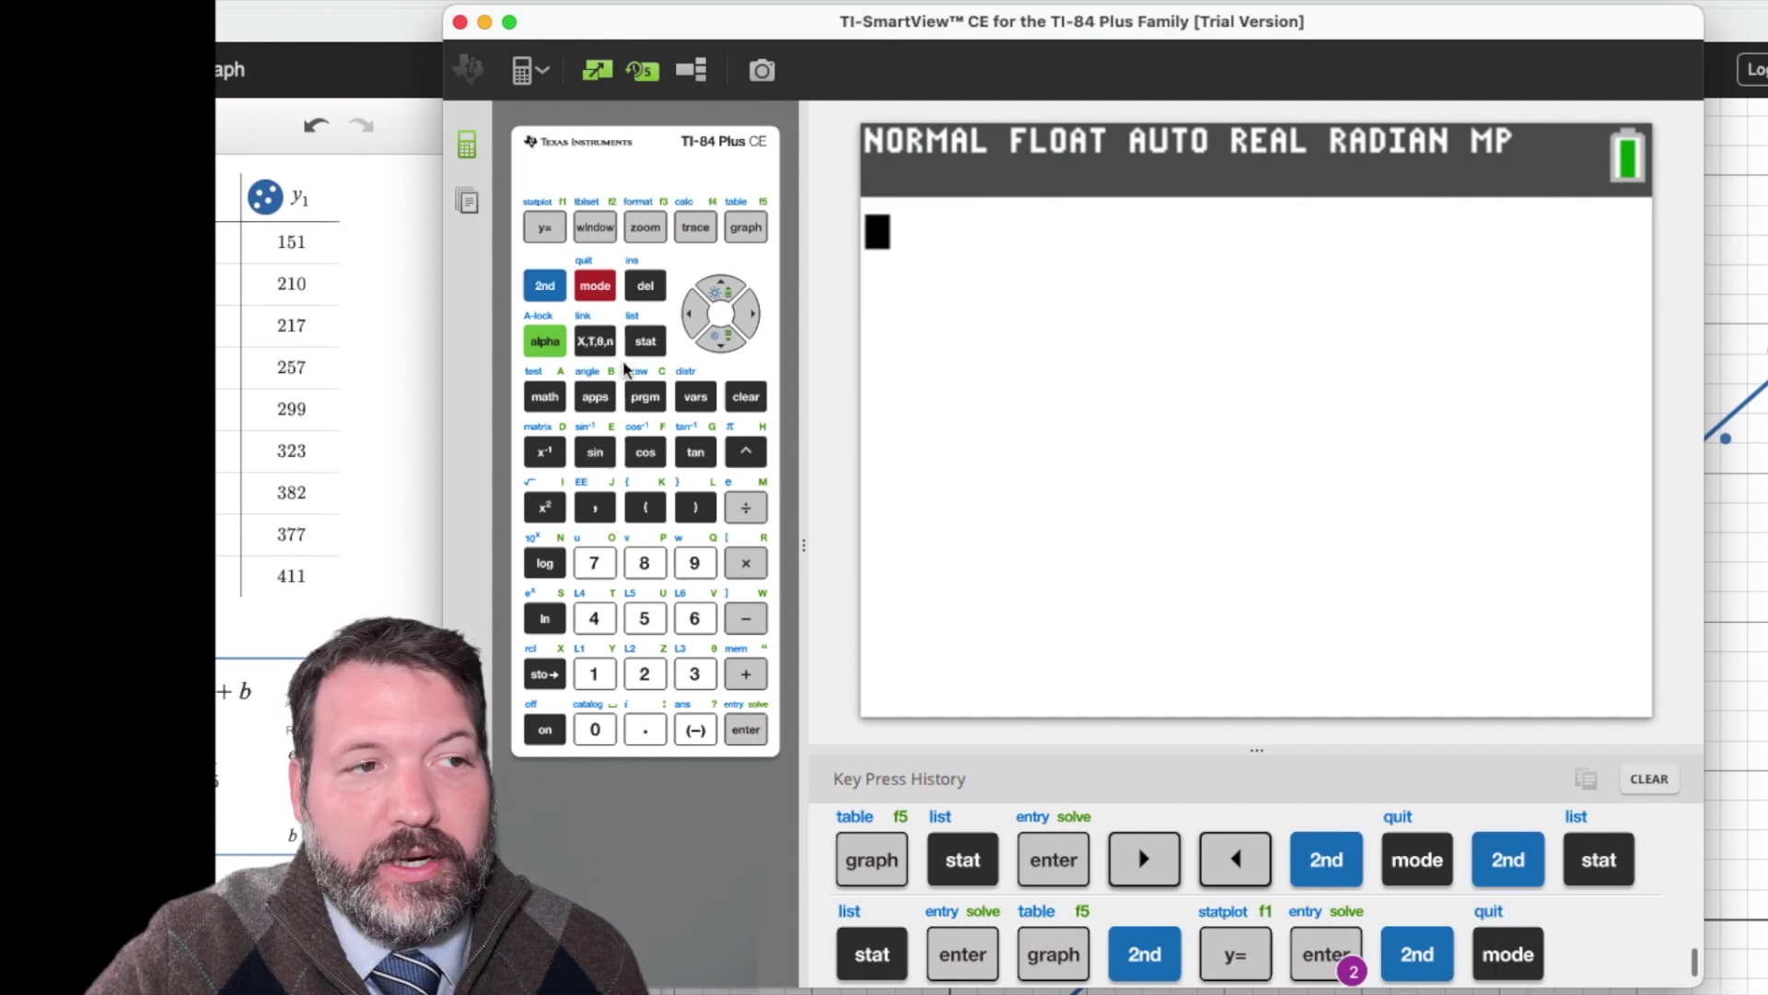
pyautogui.press('F5')
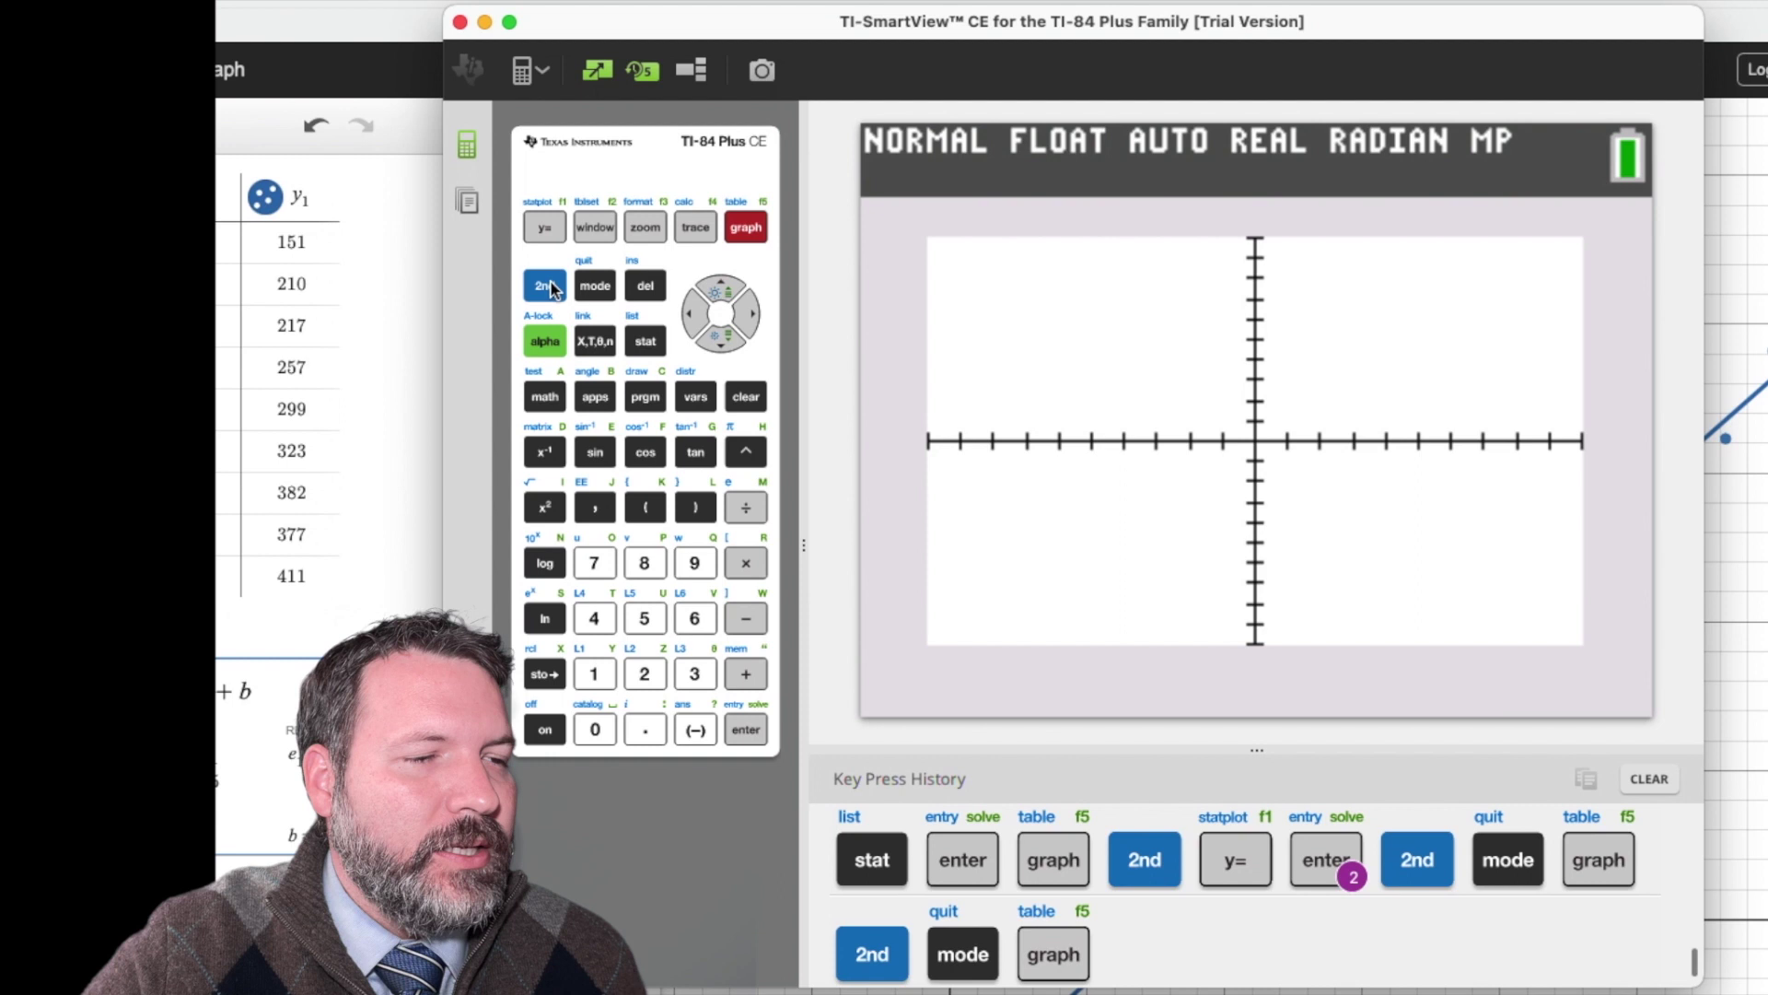
# Step: Run ZoomStat so the window fits all nine L1/L2 scatter points
pyautogui.click(648, 227)
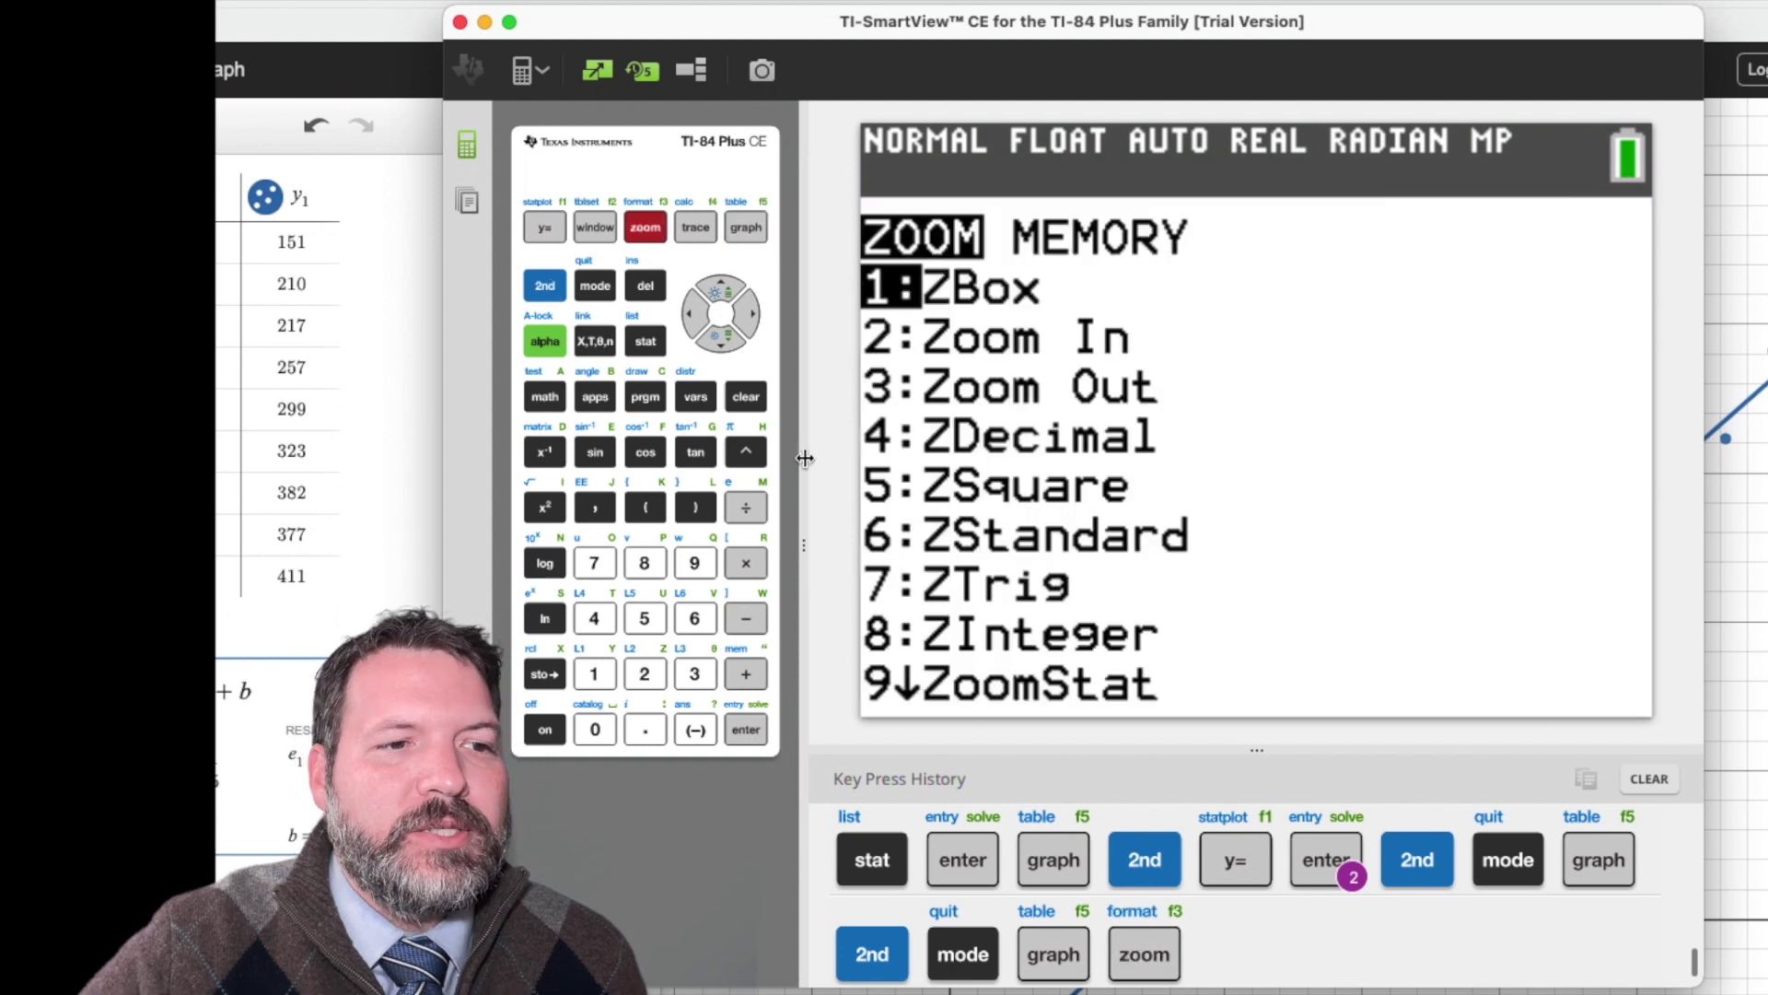
pyautogui.press('Down')
pyautogui.press('Down')
pyautogui.press('Down')
pyautogui.press('Down')
pyautogui.press('Down')
pyautogui.press('Down')
pyautogui.press('Down')
pyautogui.press('Down')
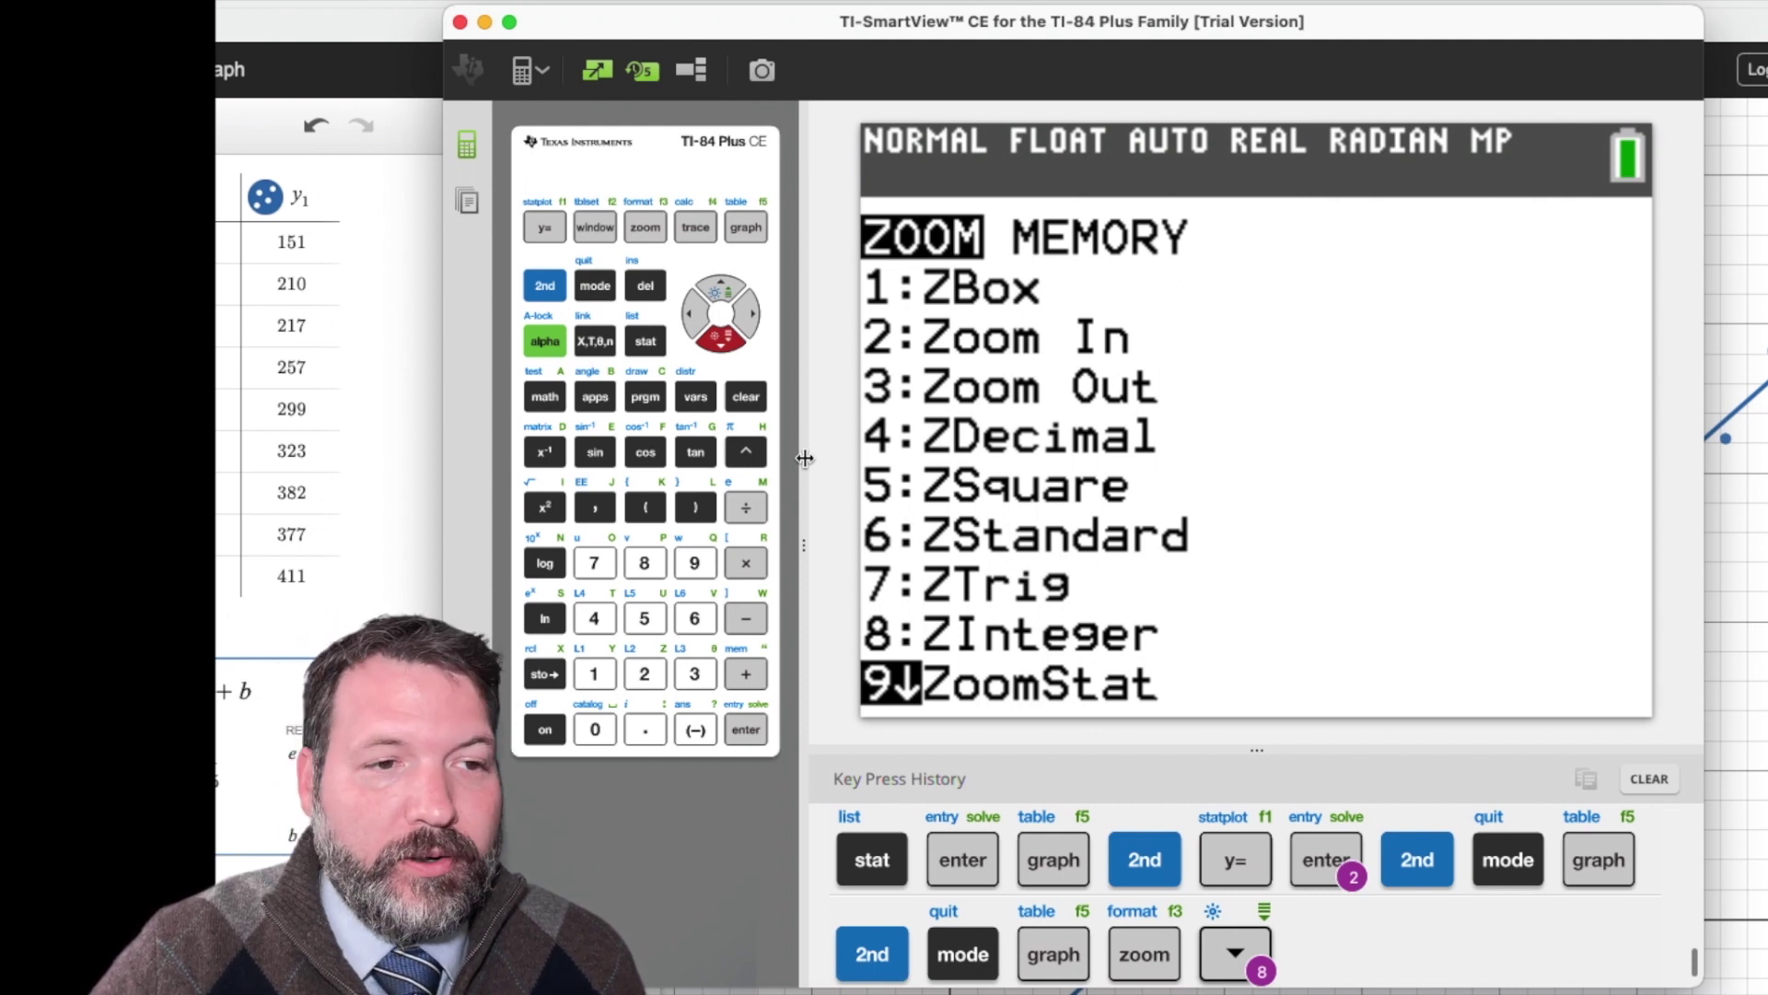
pyautogui.press('Return')
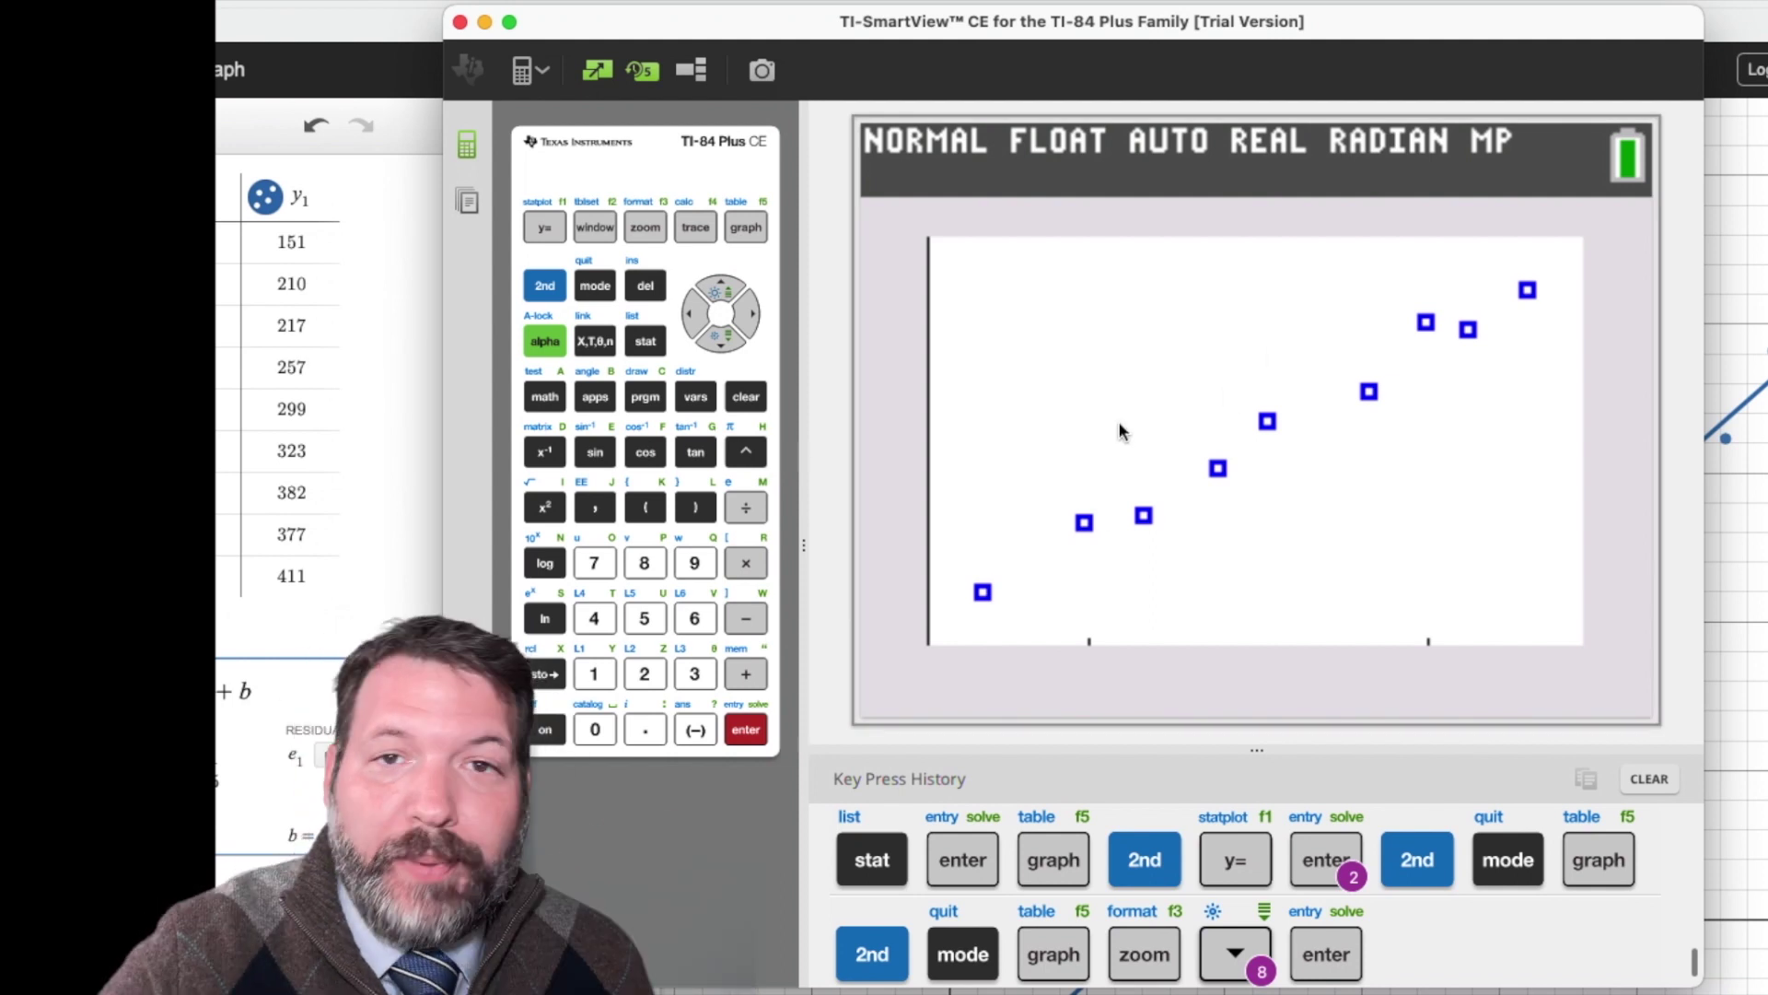
# Step: Bring up the LinReg(ax+b) setup screen from the STAT CALC list
pyautogui.click(635, 339)
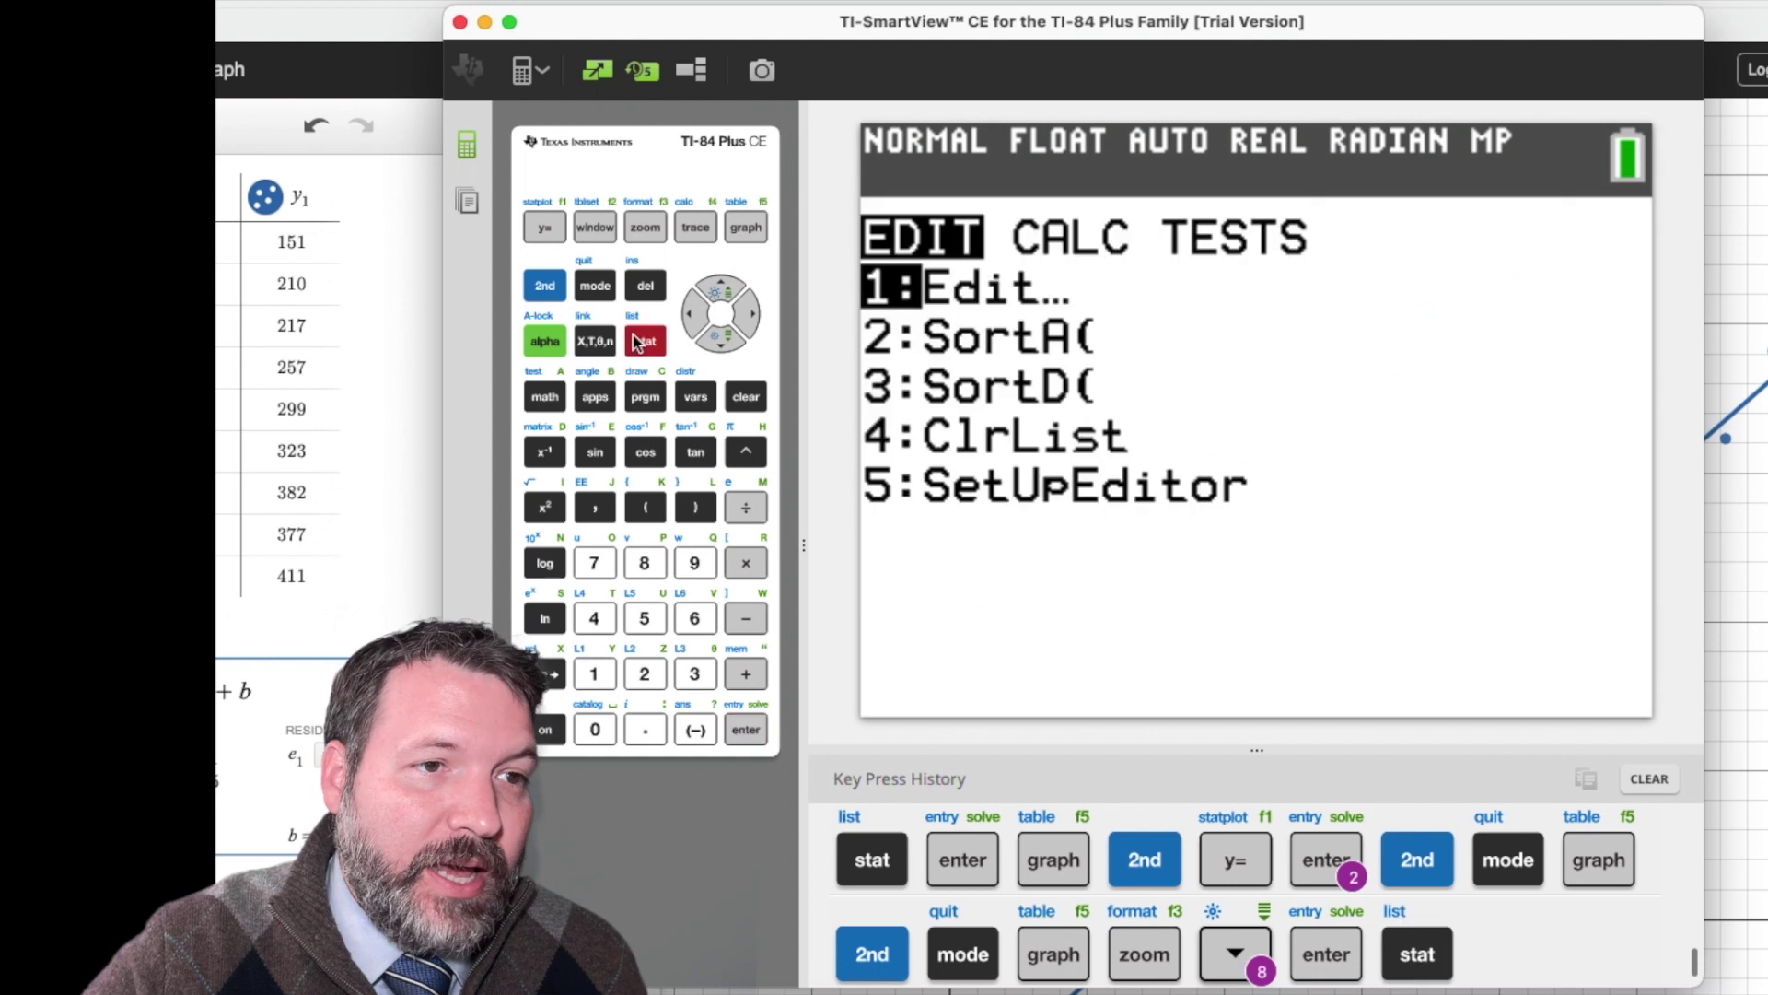
pyautogui.press('Right')
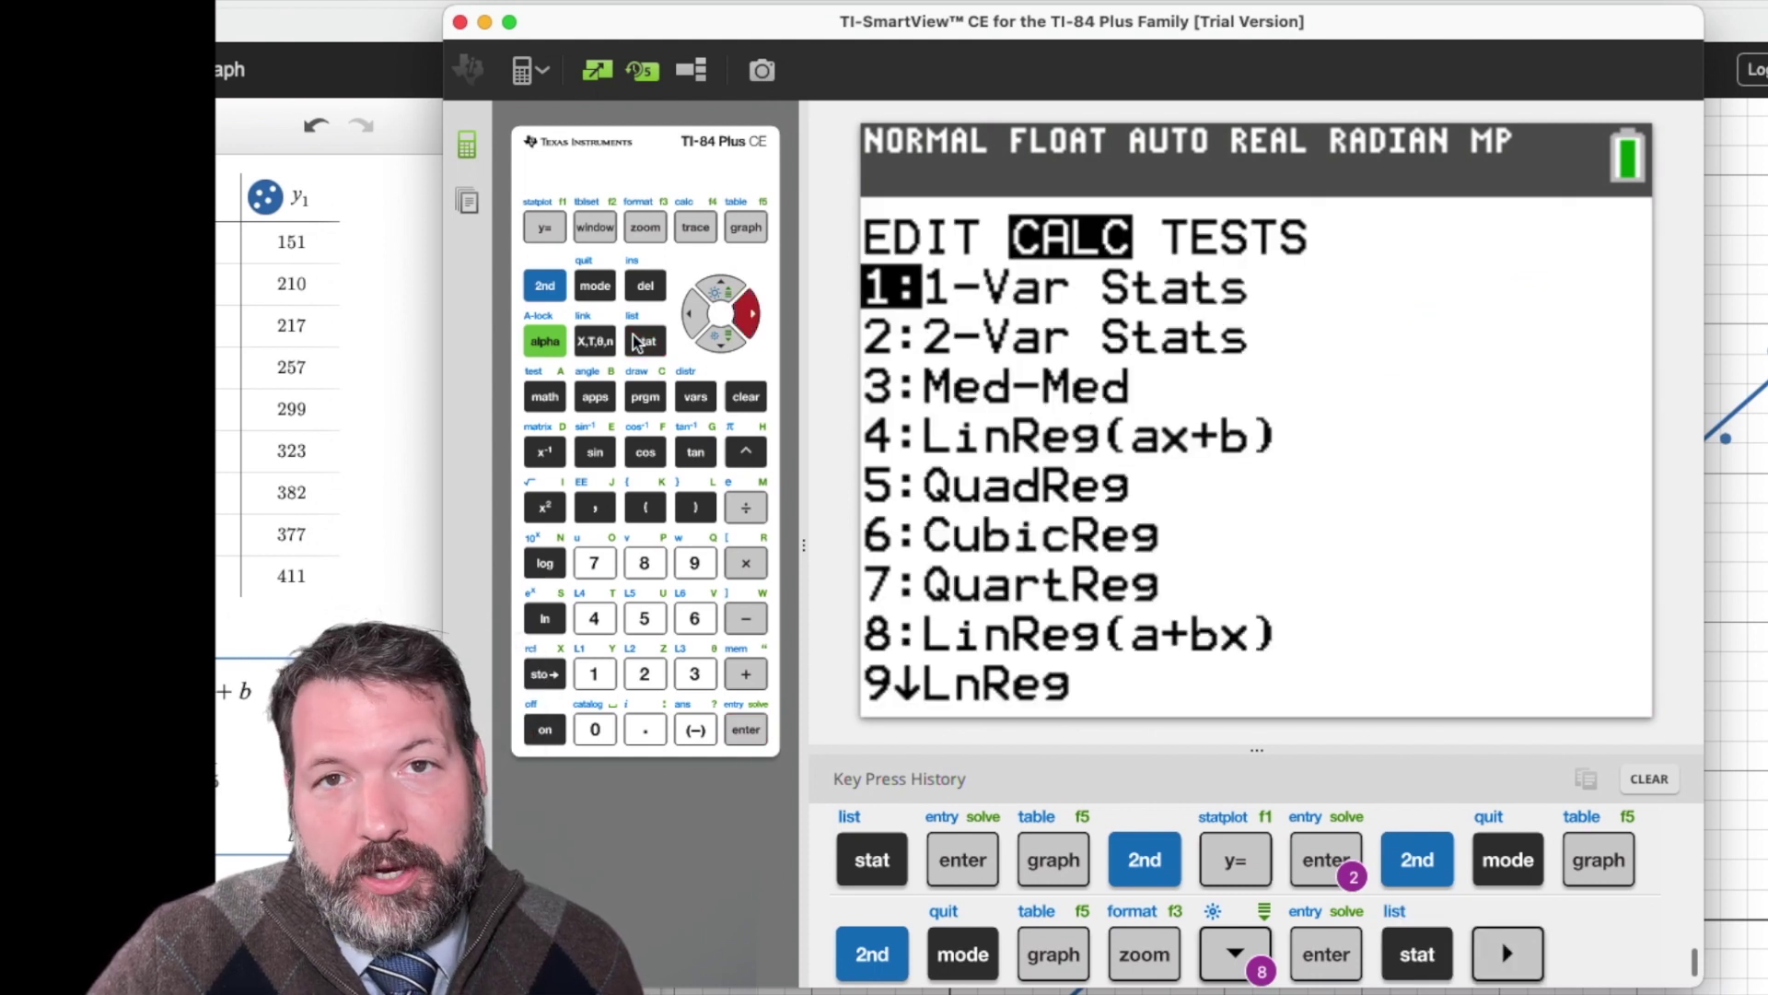
pyautogui.press('Down')
pyautogui.press('Down')
pyautogui.press('Down')
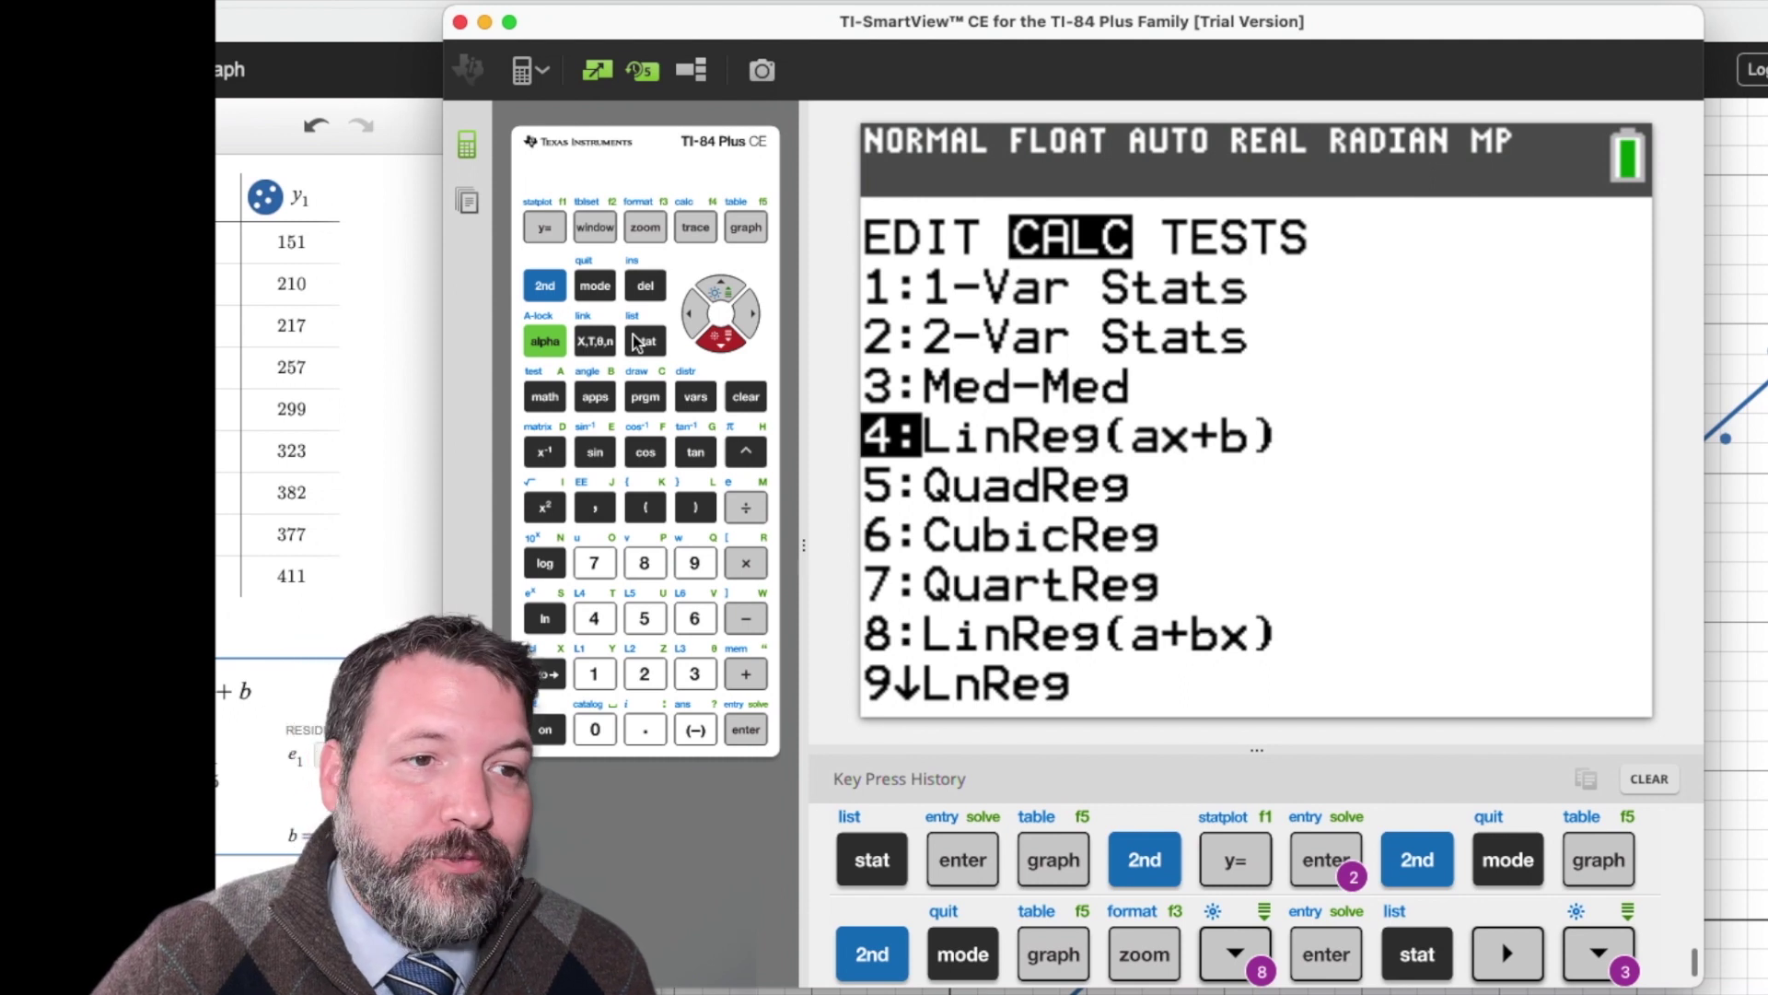
pyautogui.press('Return')
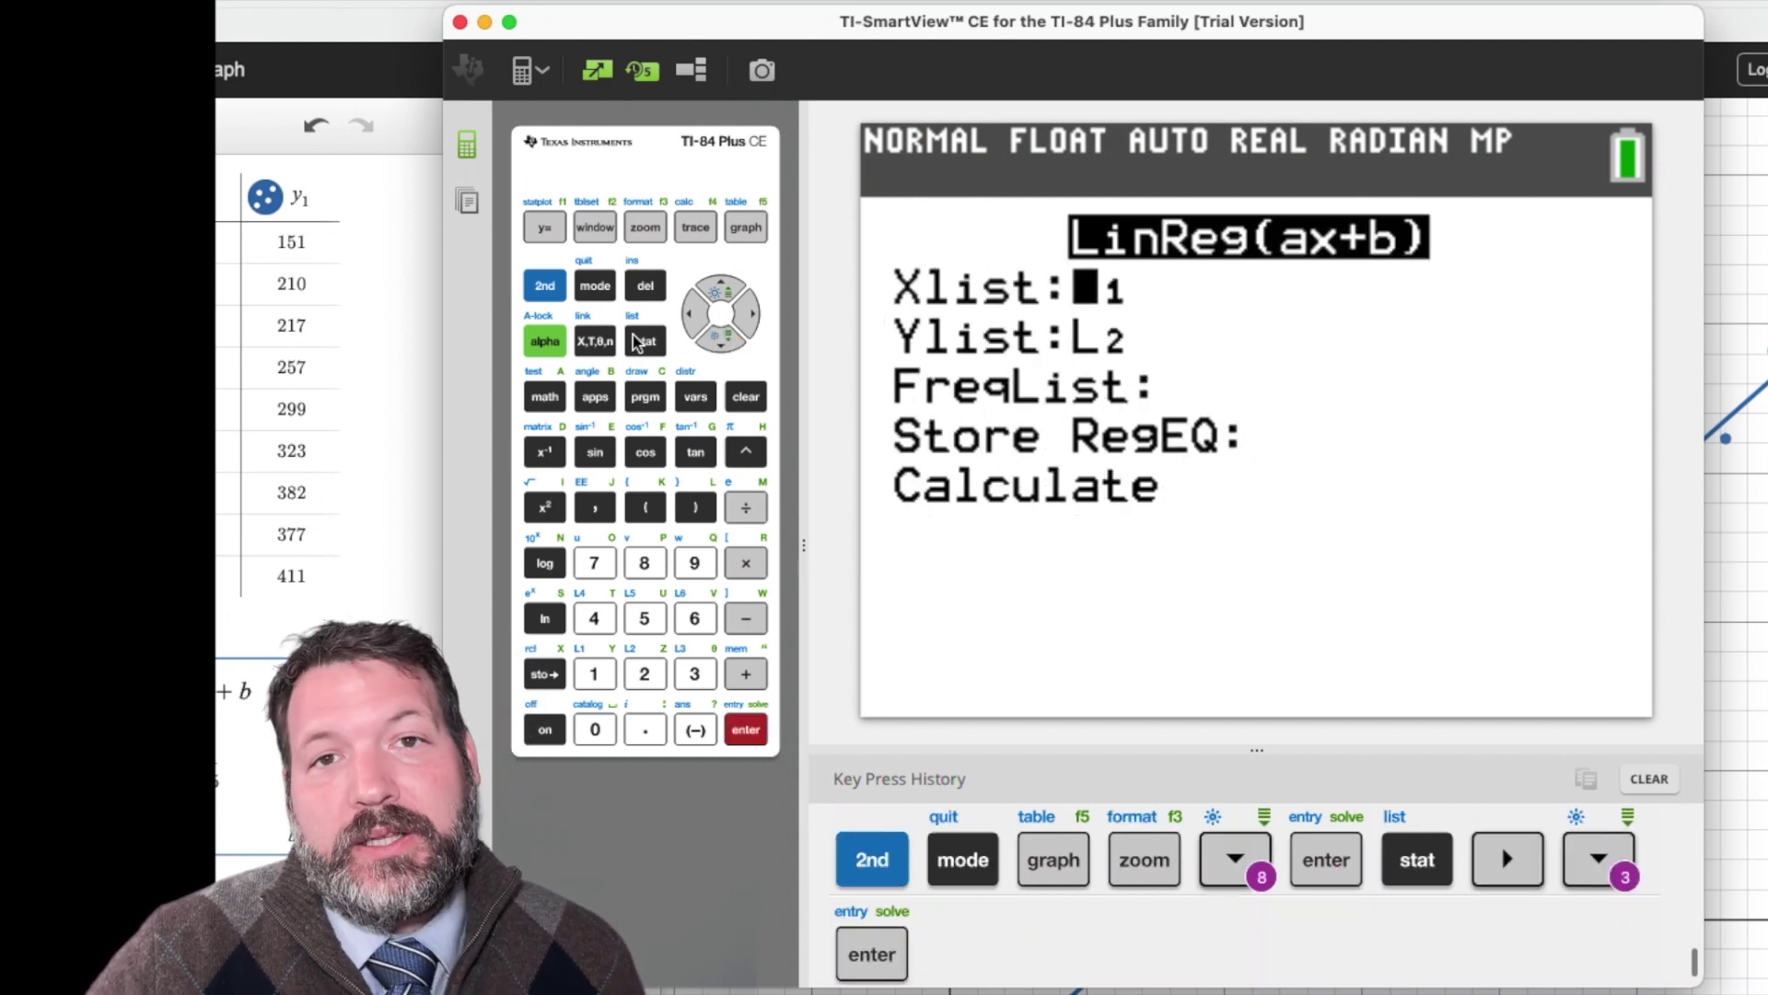
# Step: Set Store RegEQ to Y1 and calculate: a=162.929683, b=-123.8171456, r=0.9925114115
pyautogui.press('Down')
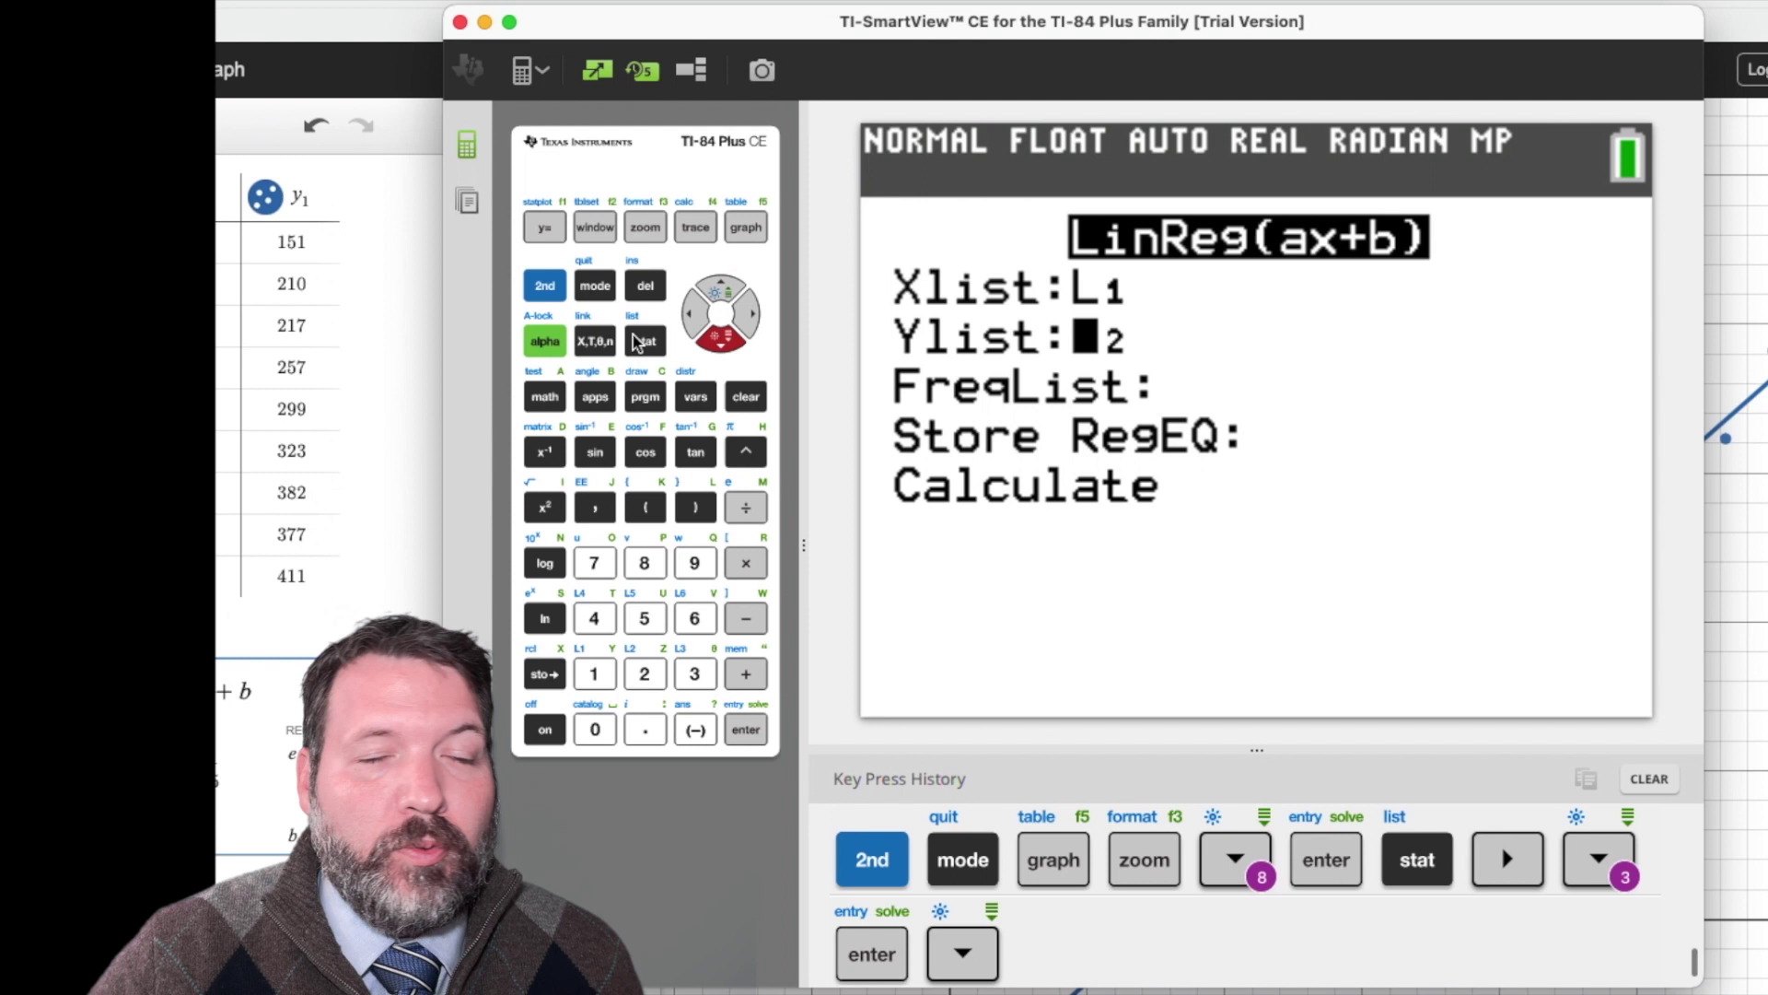
pyautogui.press('Down')
pyautogui.press('Down')
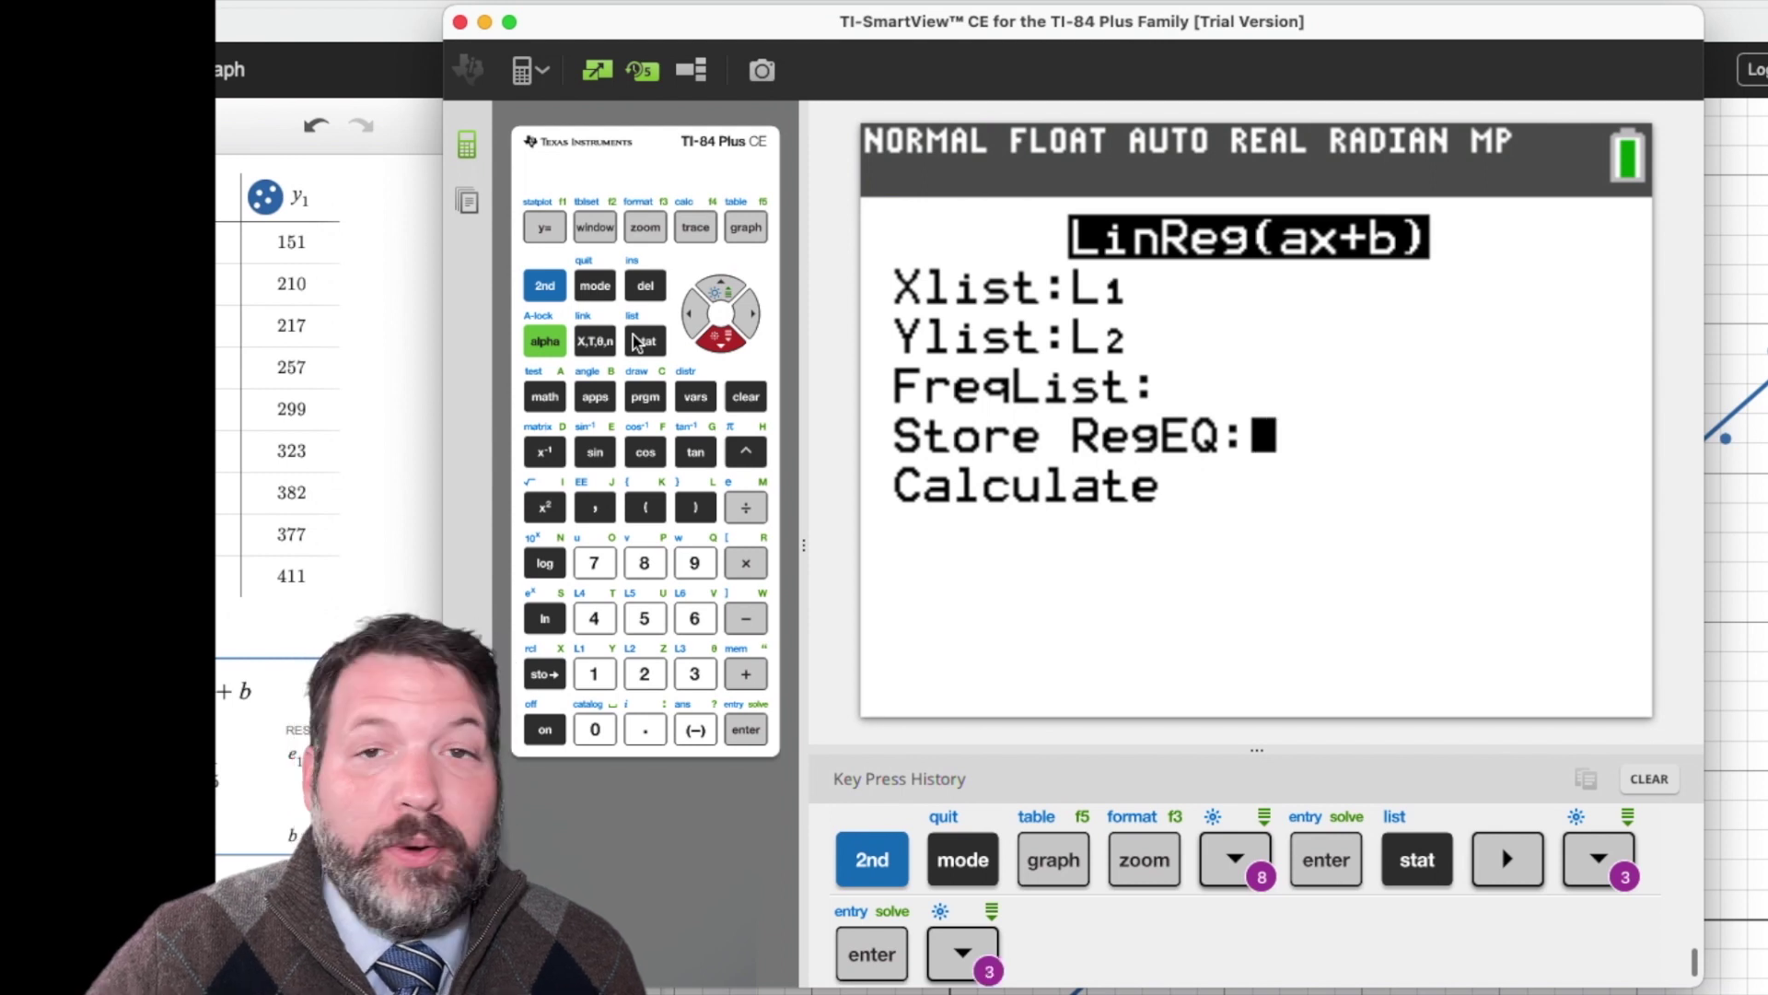
pyautogui.click(698, 398)
pyautogui.press('Right')
pyautogui.press('Return')
pyautogui.press('Return')
pyautogui.press('Down')
pyautogui.press('Return')
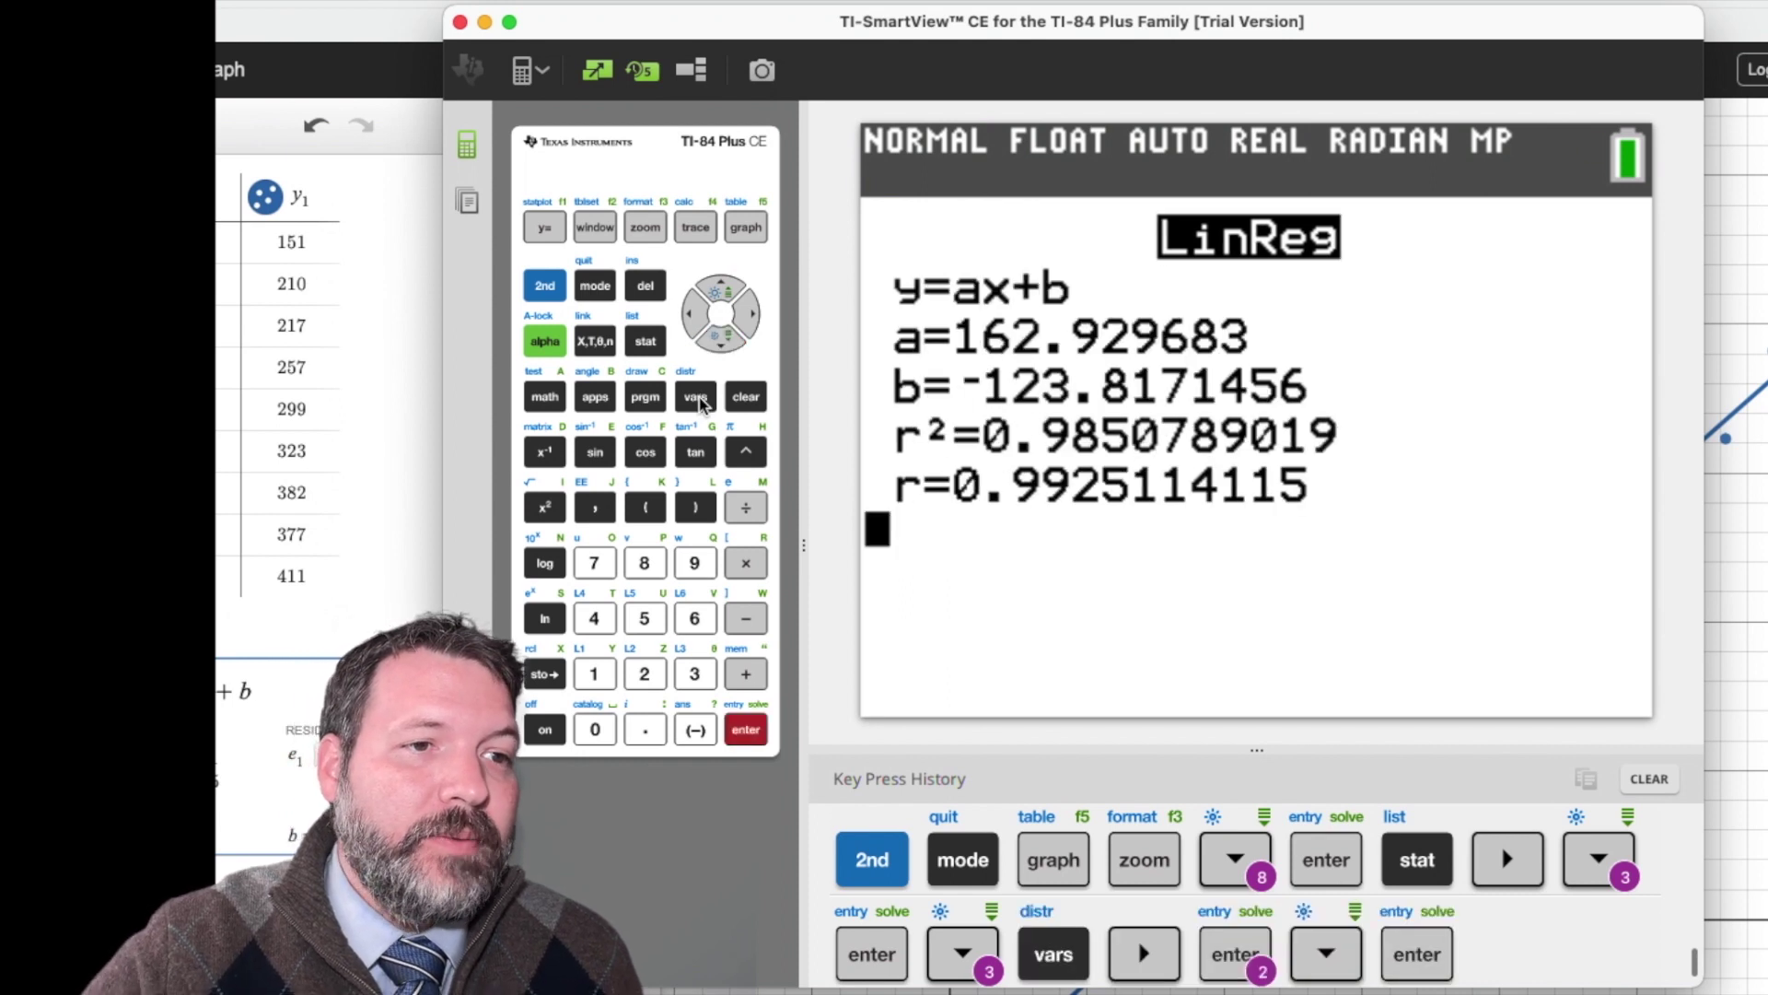
pyautogui.press('Up')
pyautogui.press('Up')
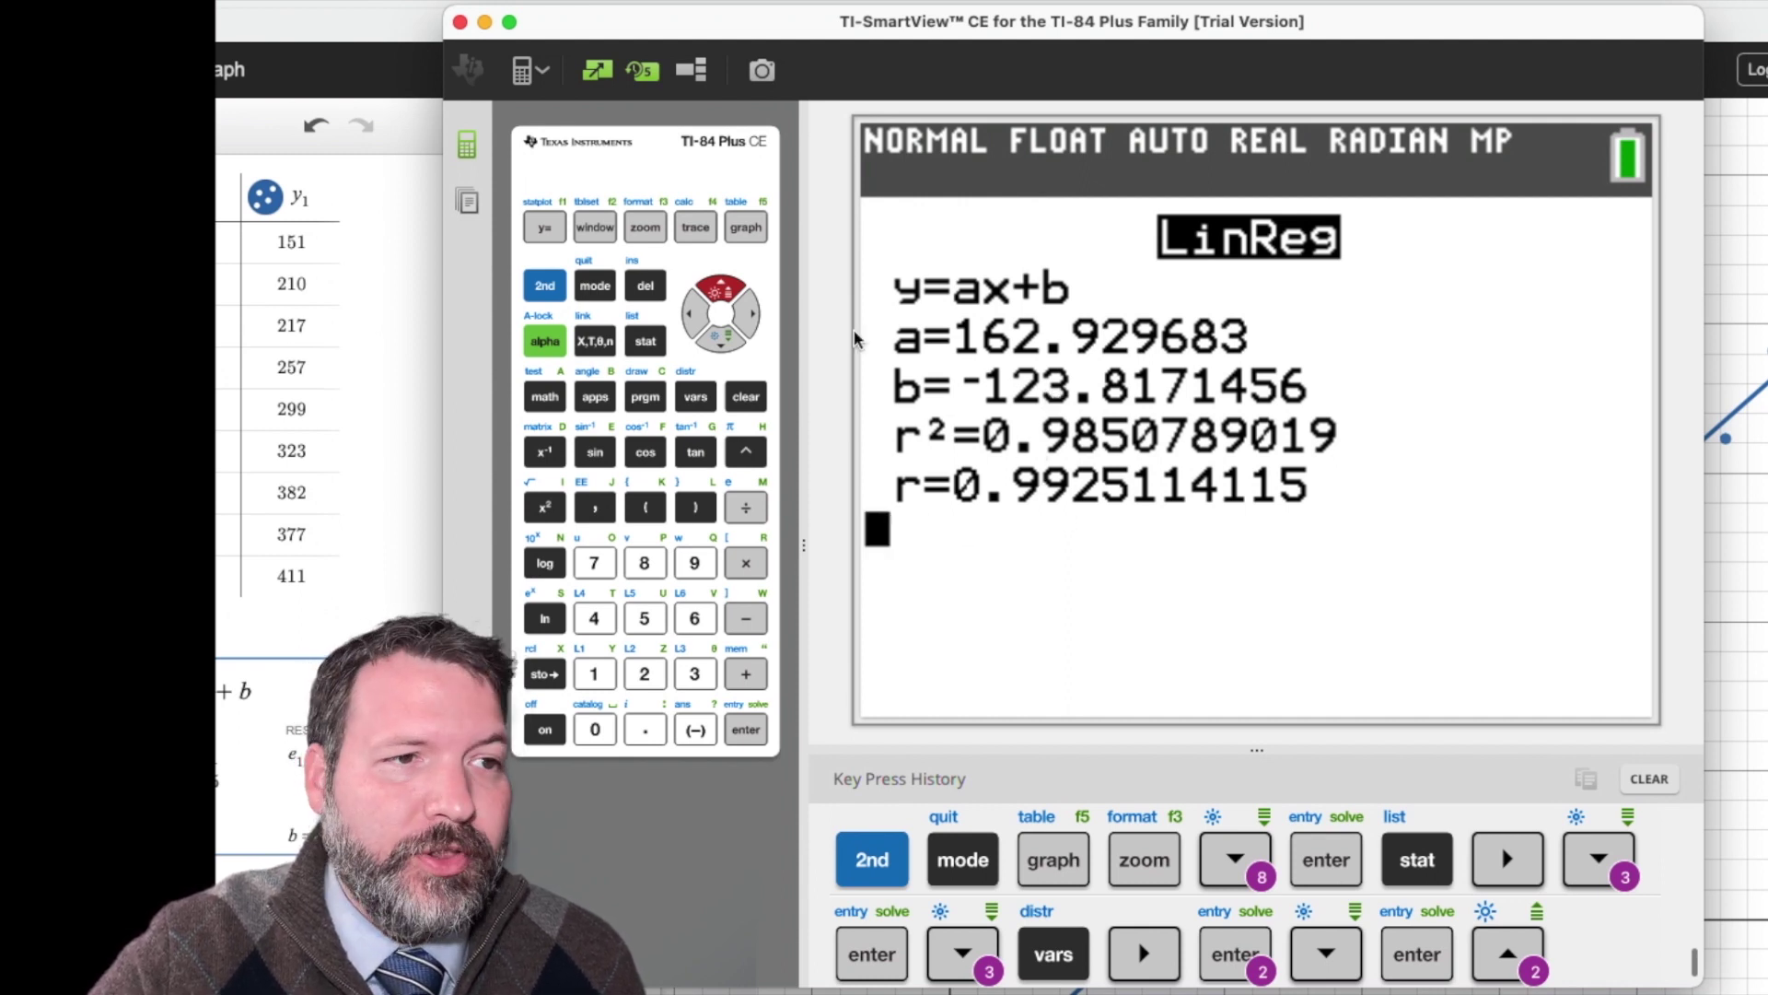
# Step: Graph the fitted line over the nine points, then view Y1=162.92968297153X+-123… in Y=
pyautogui.click(747, 228)
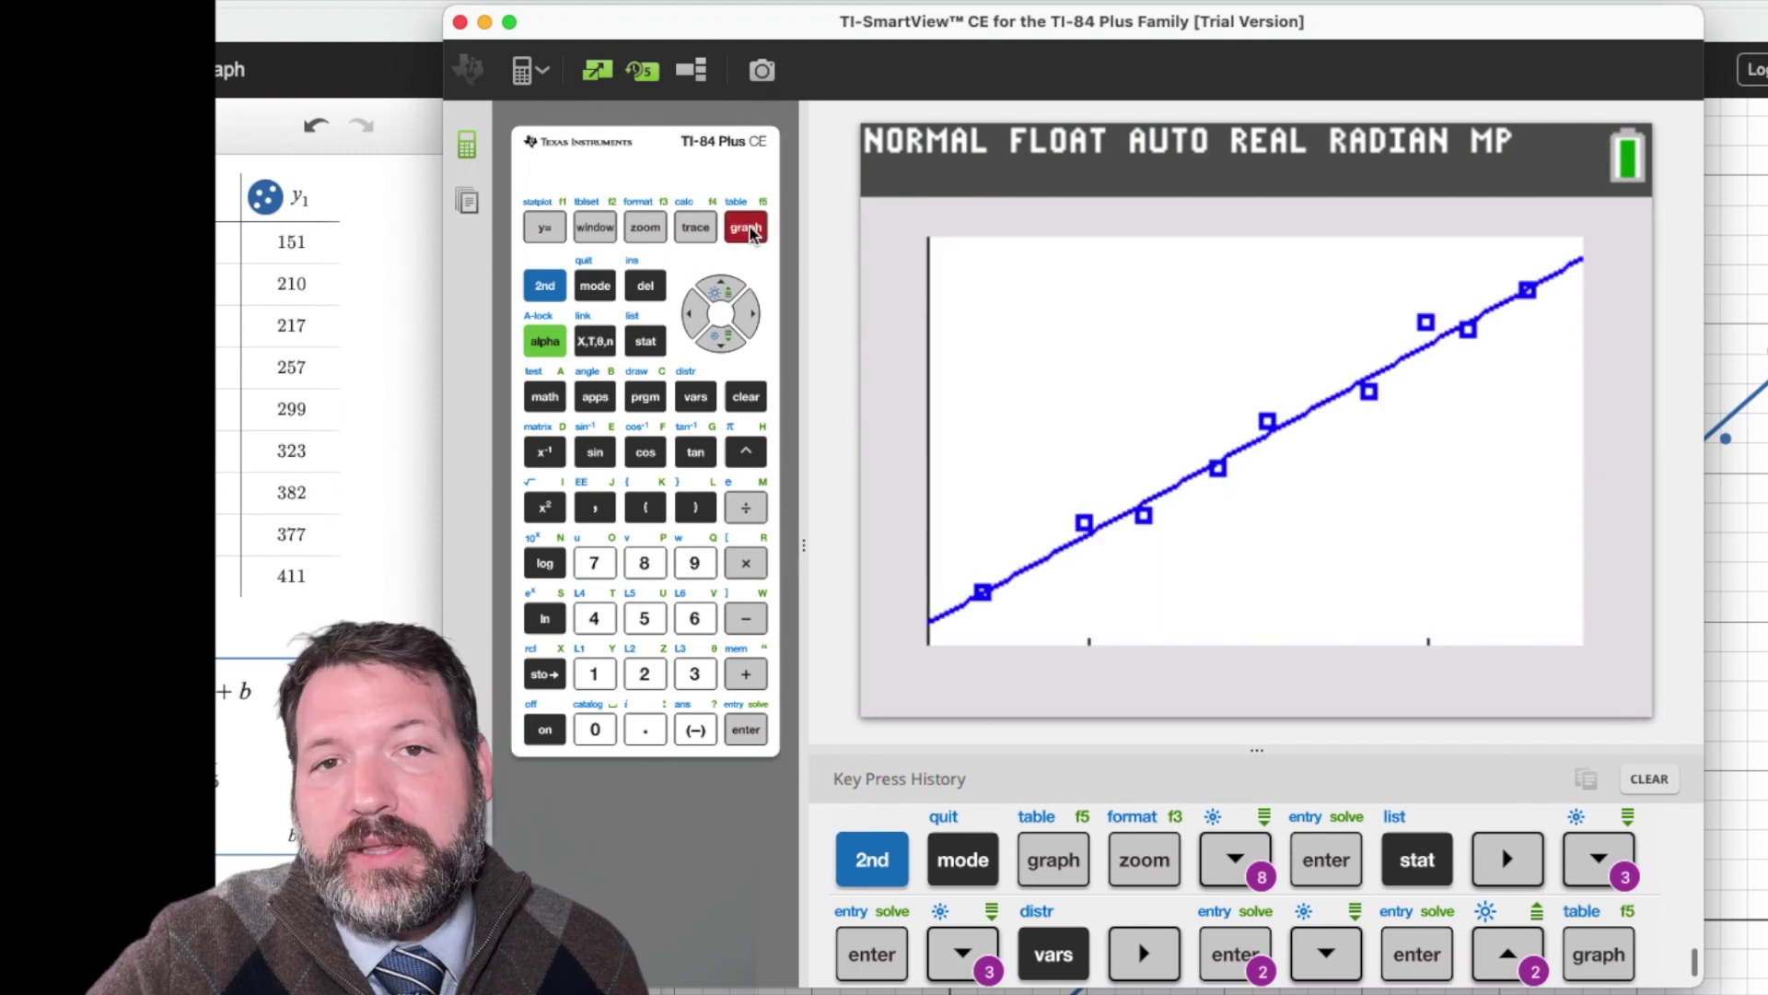
pyautogui.click(545, 228)
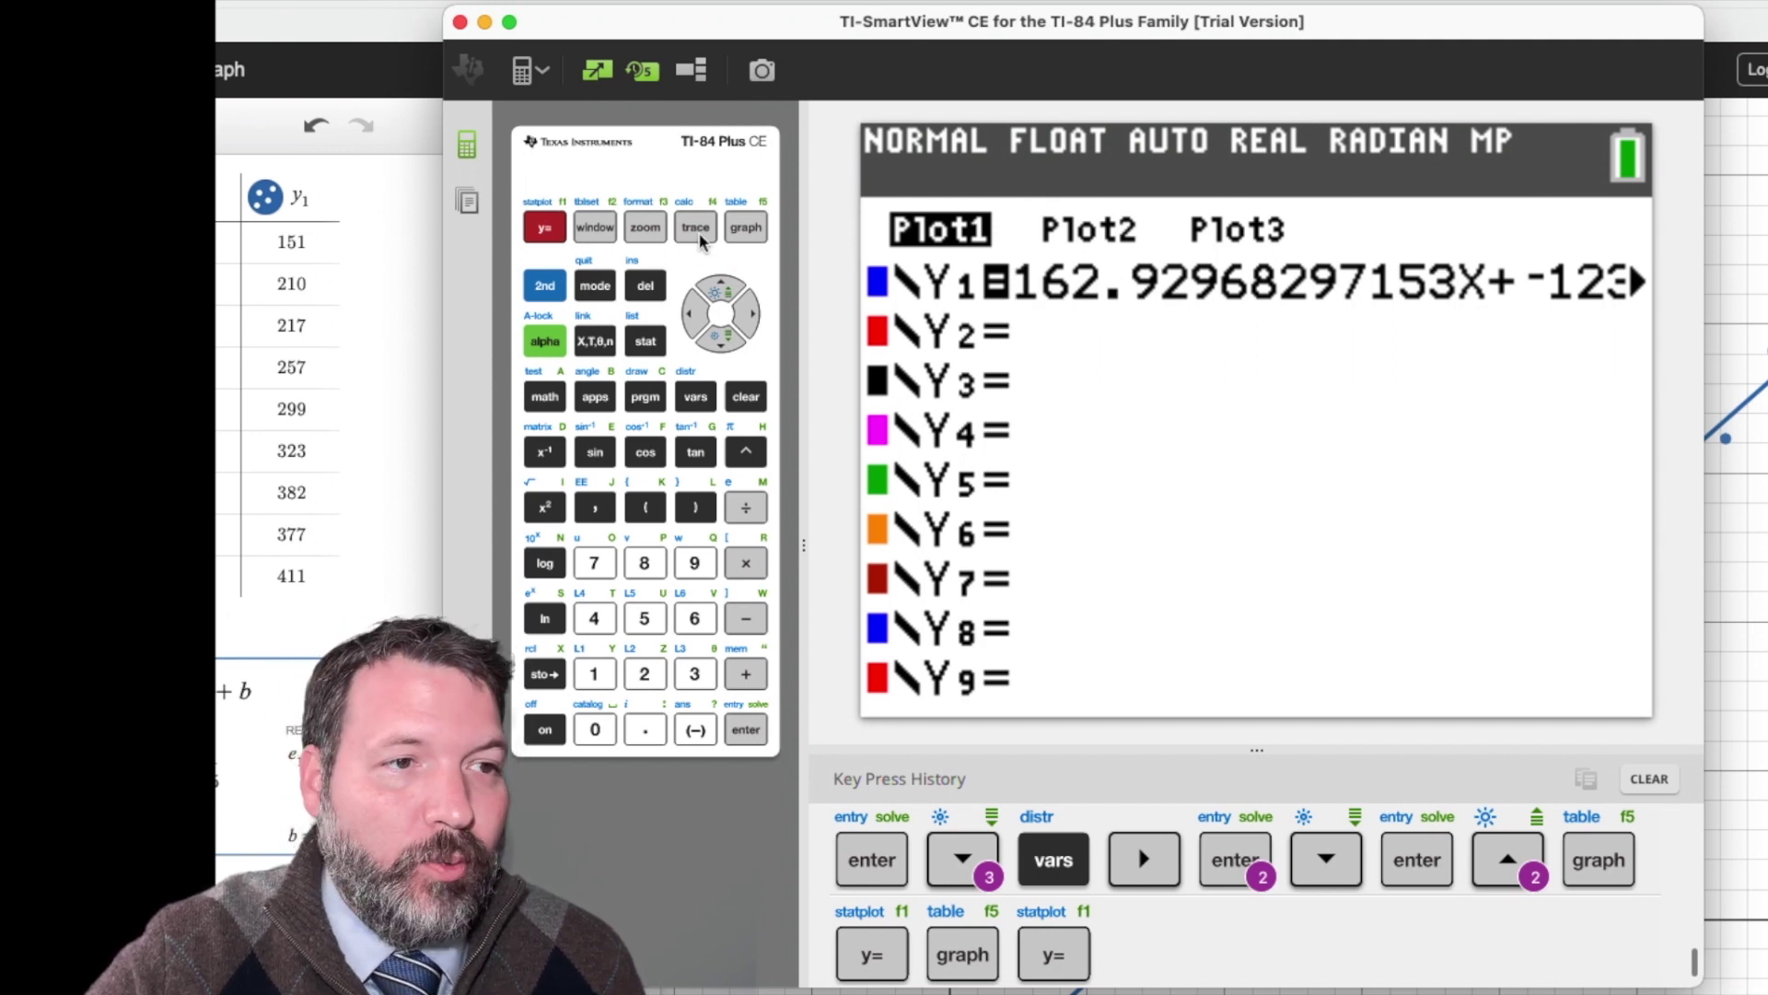
# Step: Go back to the graph showing the regression line through all nine points
pyautogui.click(744, 227)
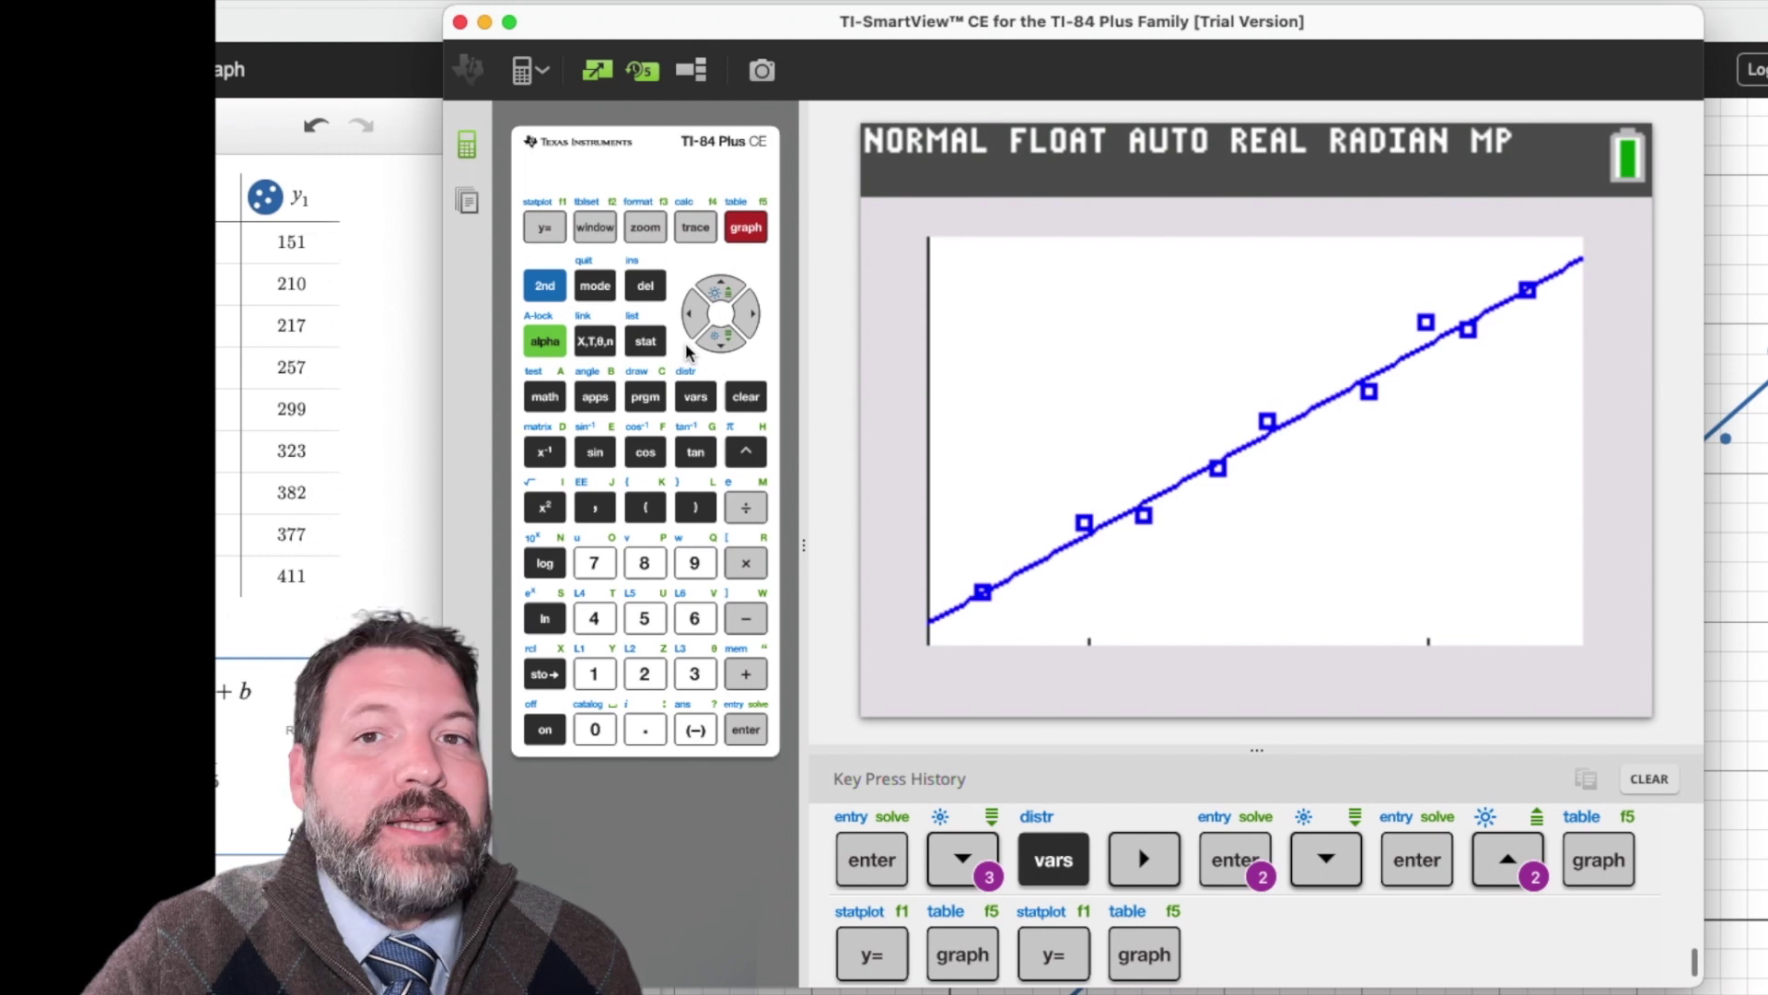